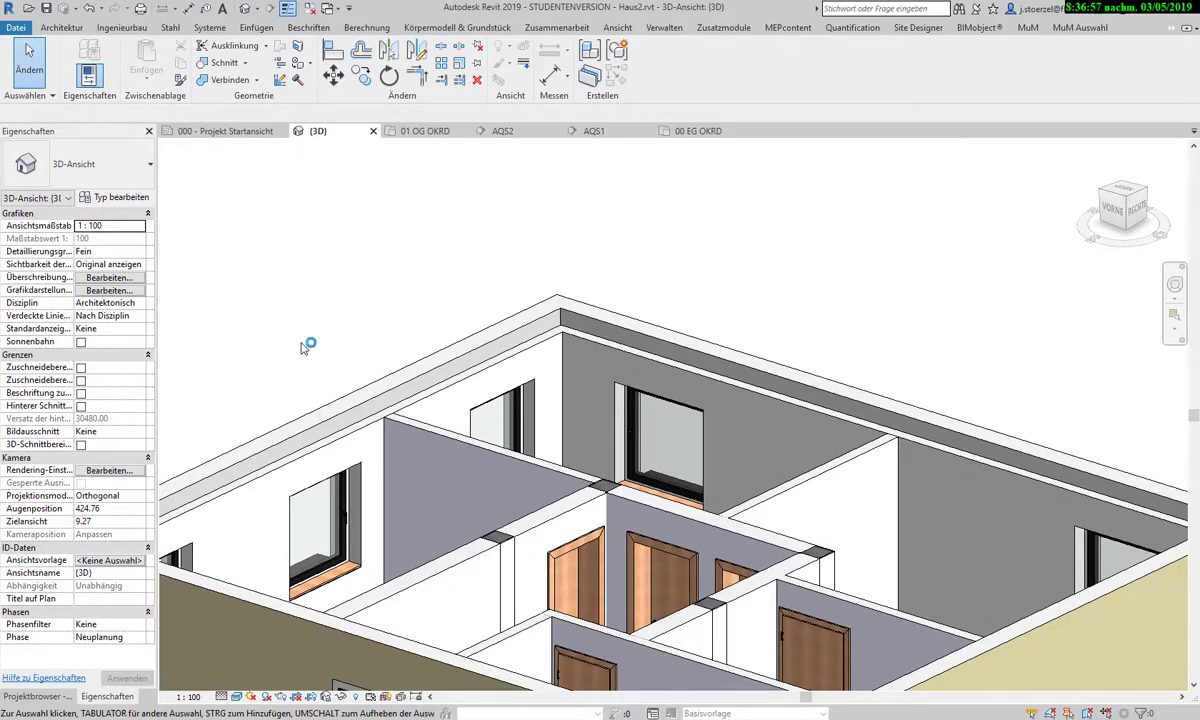
# Open the 01 OG OKRD floor plan and pan to make room right of the house
pyautogui.scroll(-2, 305, 345)
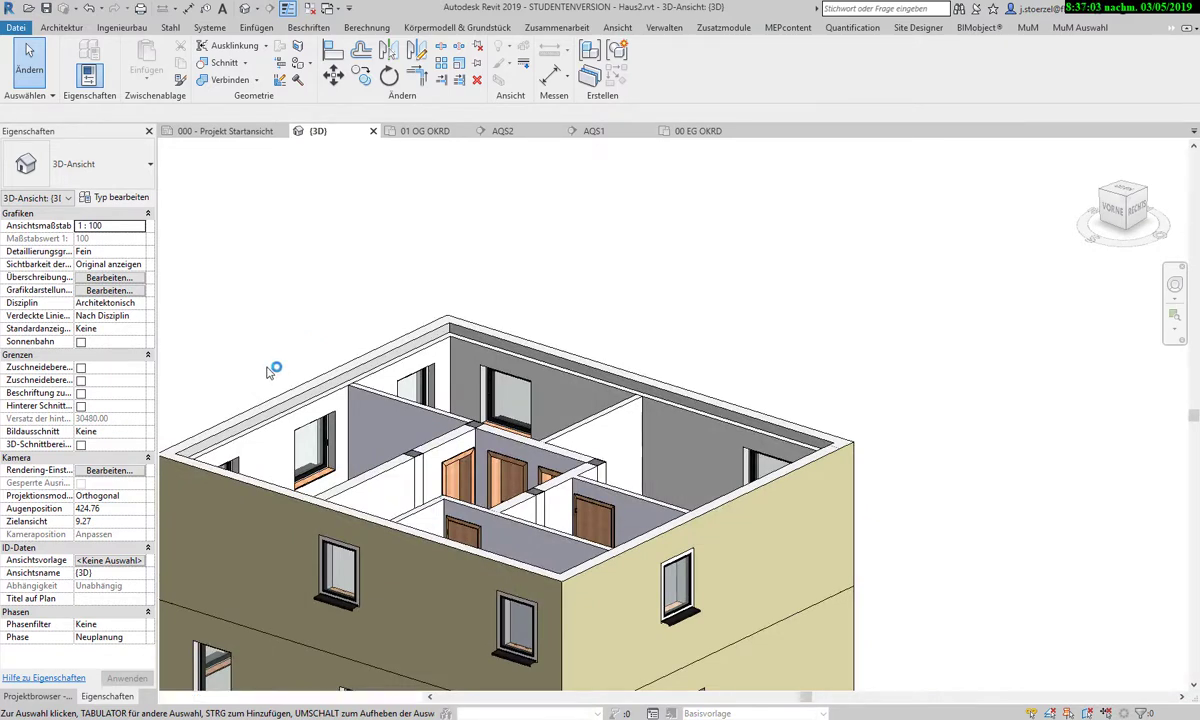
pyautogui.moveTo(278, 358); pyautogui.dragTo(385, 297, button='middle')
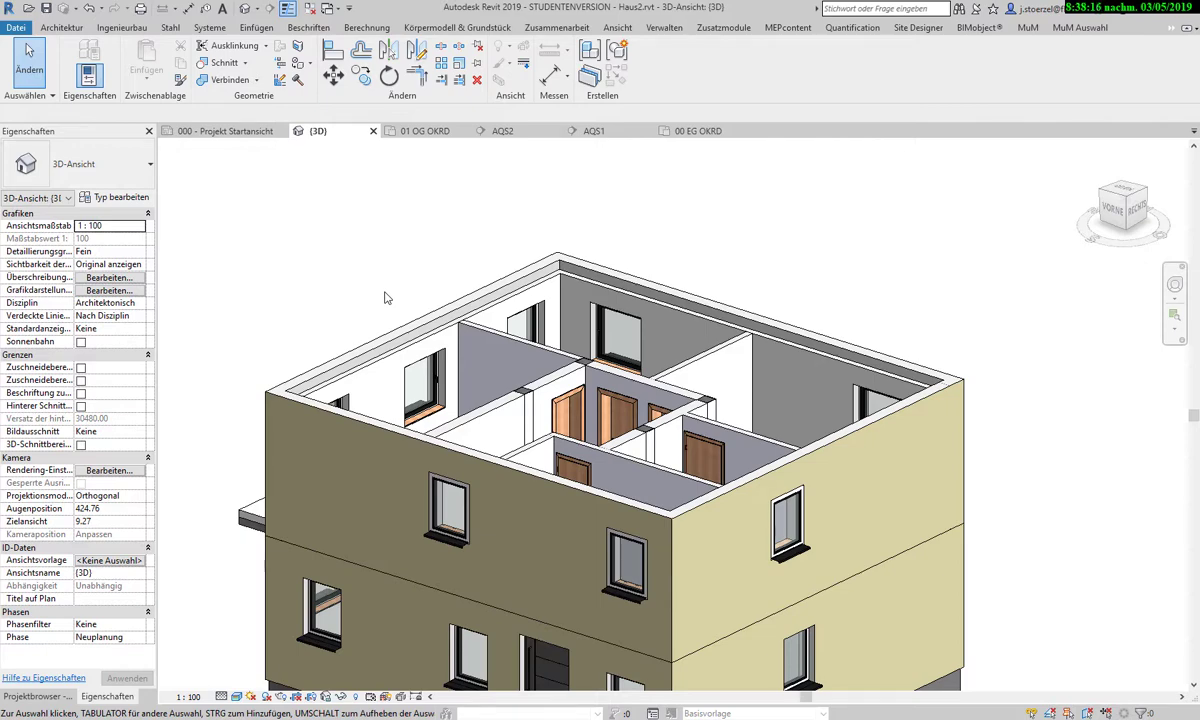
pyautogui.scroll(-3, 453, 355)
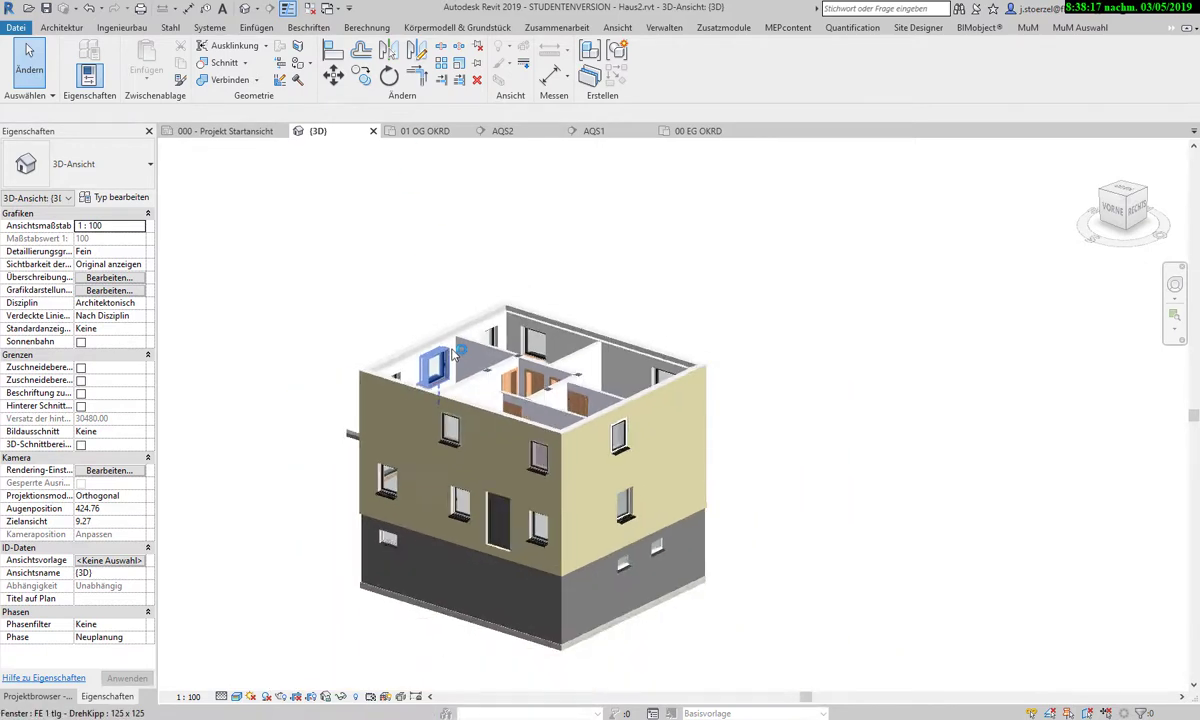
pyautogui.moveTo(453, 355)
pyautogui.keyDown('shift'); pyautogui.mouseDown(button='middle')
pyautogui.moveTo(859, 466)
pyautogui.moveTo(833, 450)
pyautogui.mouseUp(button='middle'); pyautogui.keyUp('shift')
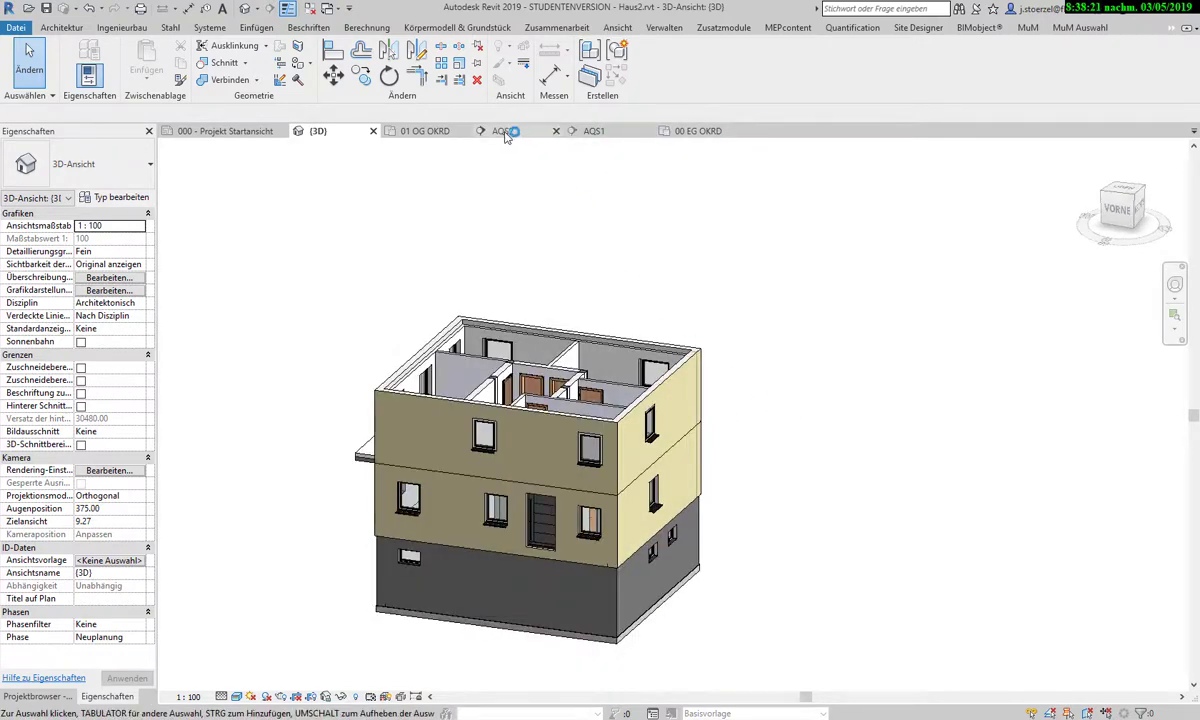
pyautogui.click(430, 131)
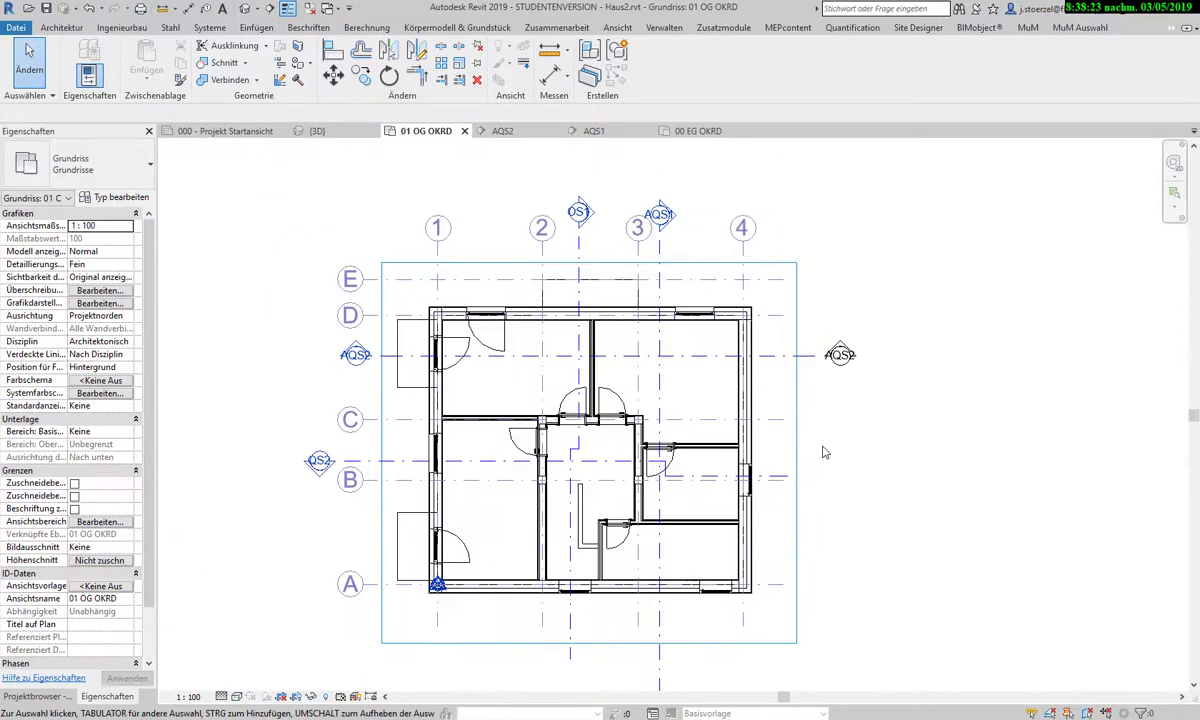
pyautogui.moveTo(824, 453); pyautogui.dragTo(553, 425, button='middle')
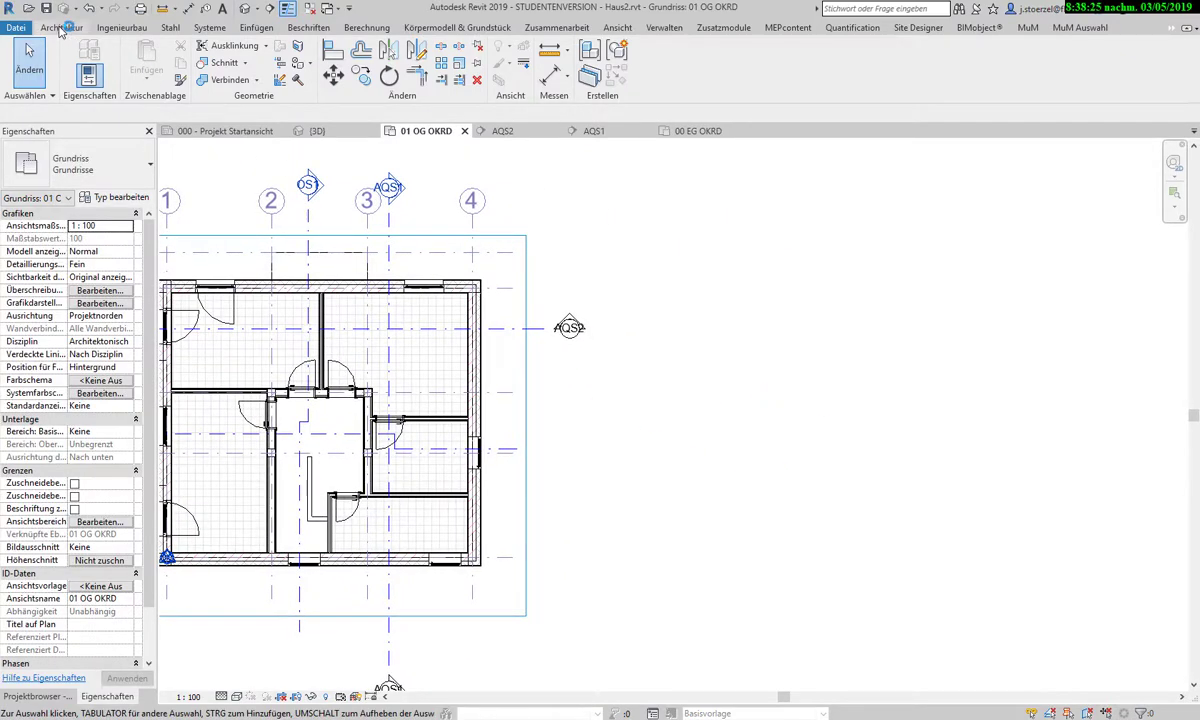
# Start a new architectural wall of type Basiswand MW 24.0 WD 16.0
pyautogui.click(63, 28)
pyautogui.click(80, 78)
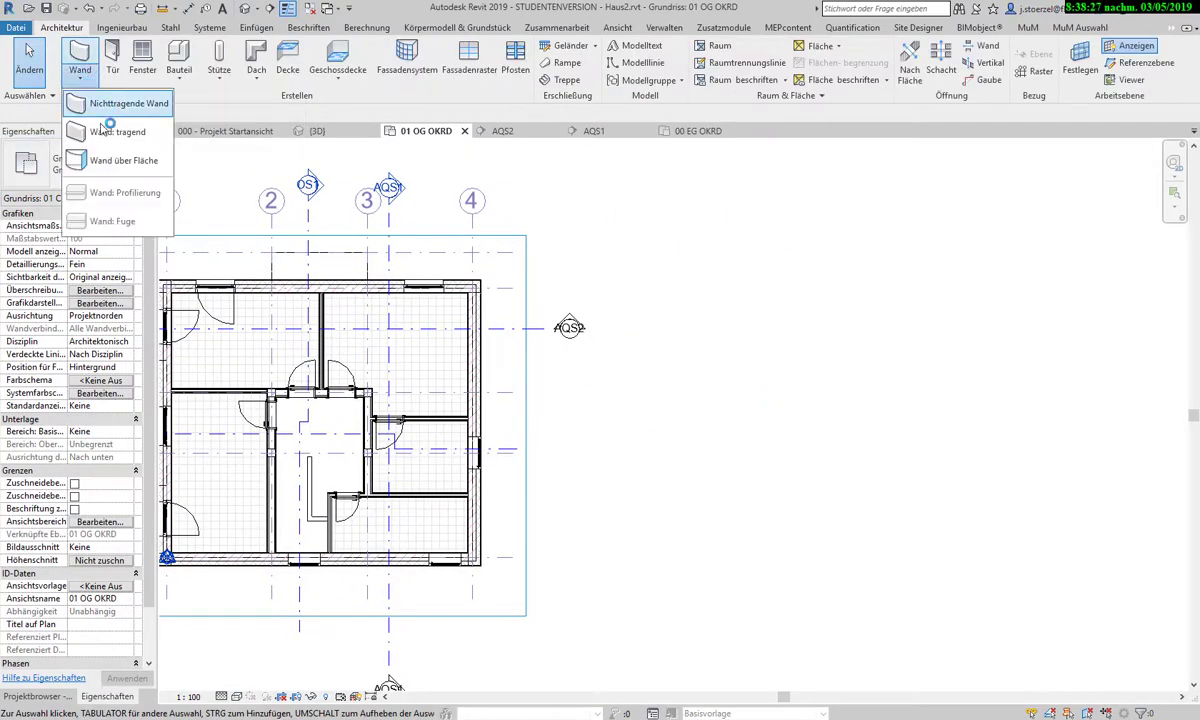
pyautogui.click(110, 131)
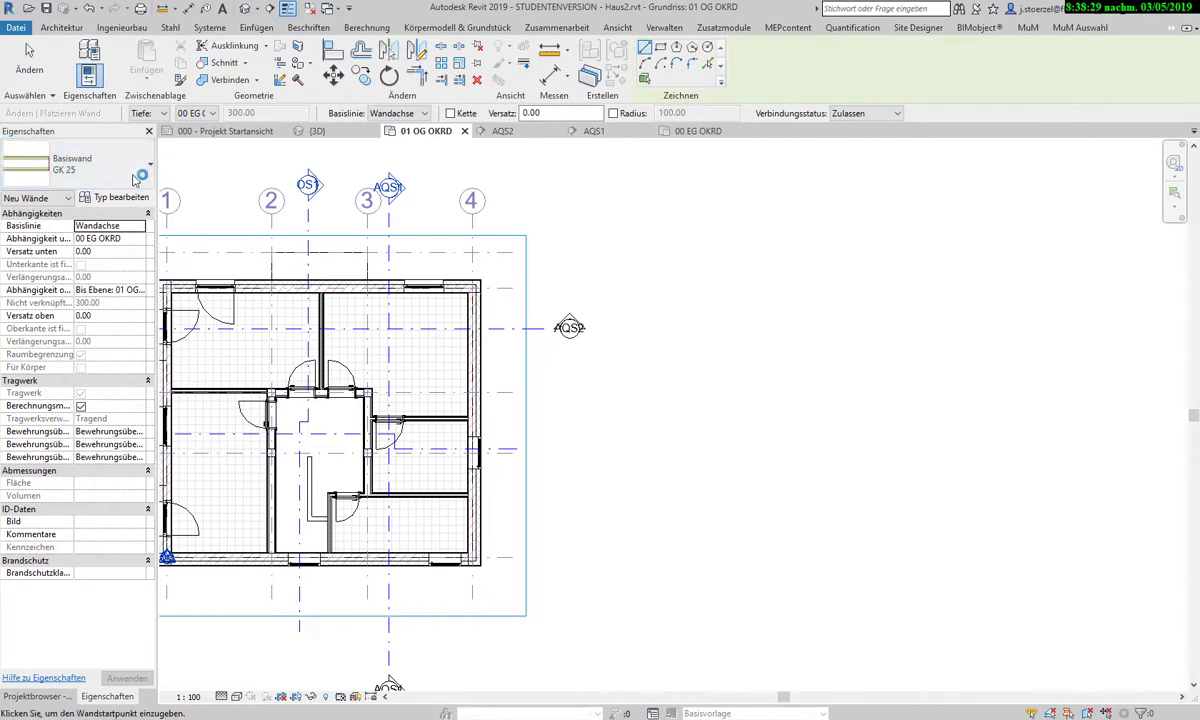
pyautogui.click(137, 176)
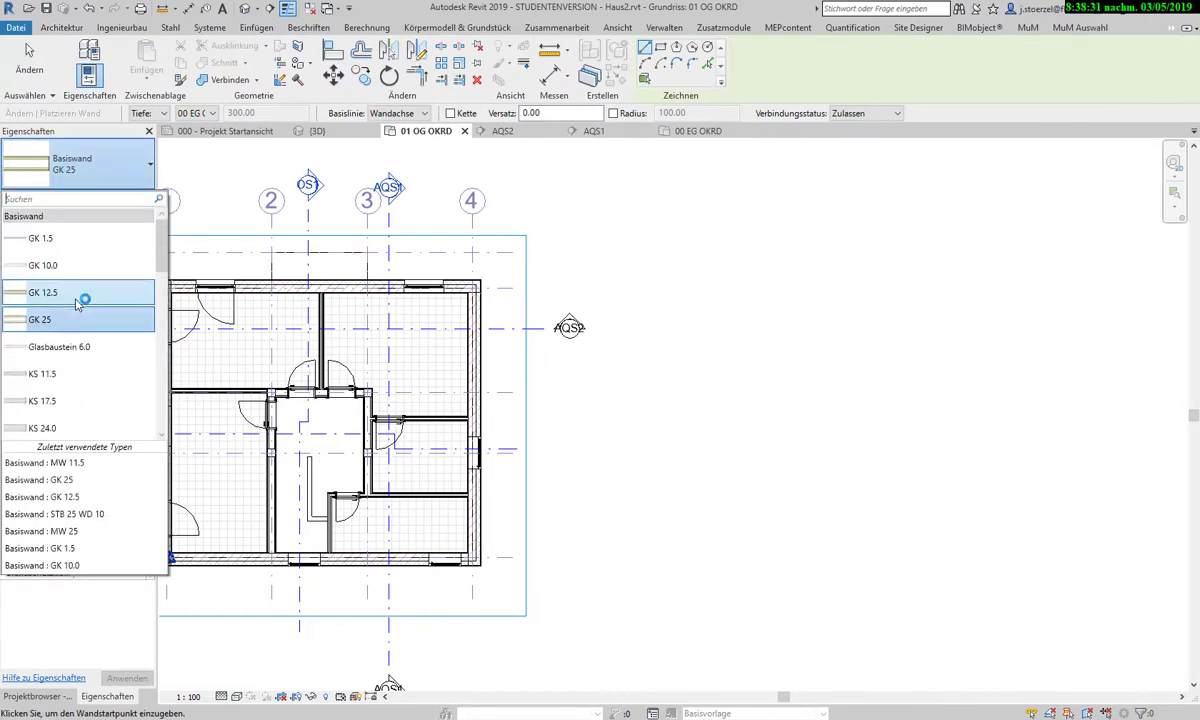
pyautogui.scroll(-1, 90, 290)
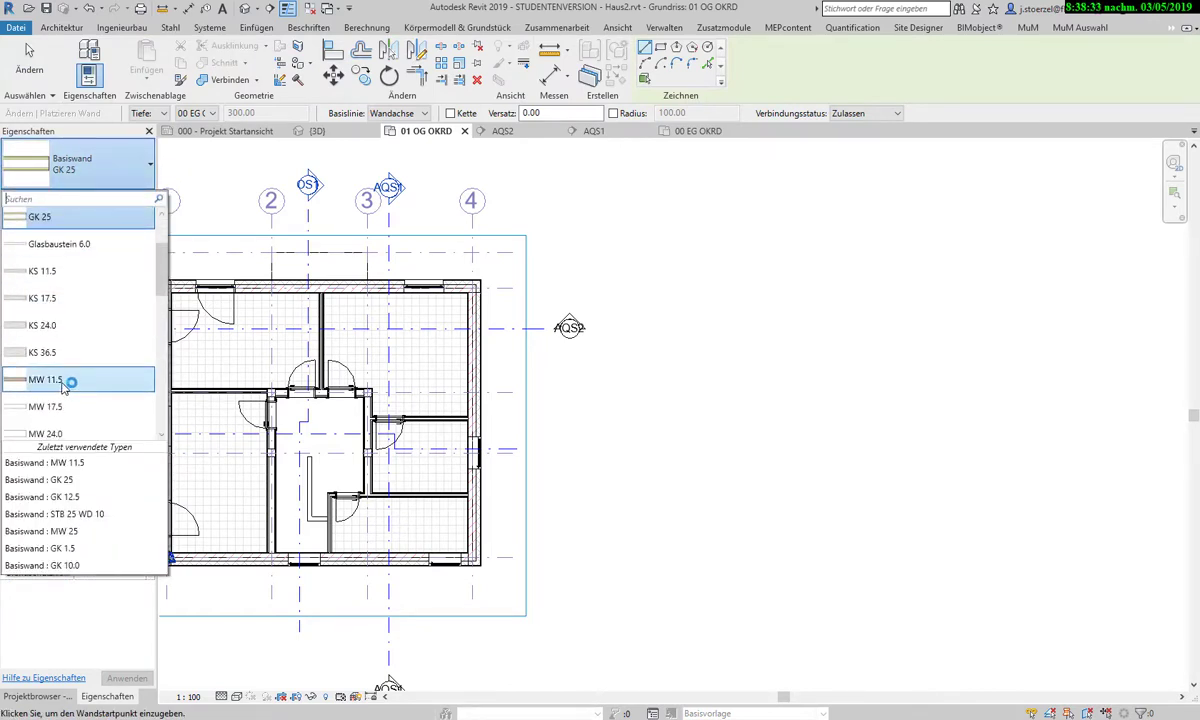
pyautogui.scroll(-1, 80, 368)
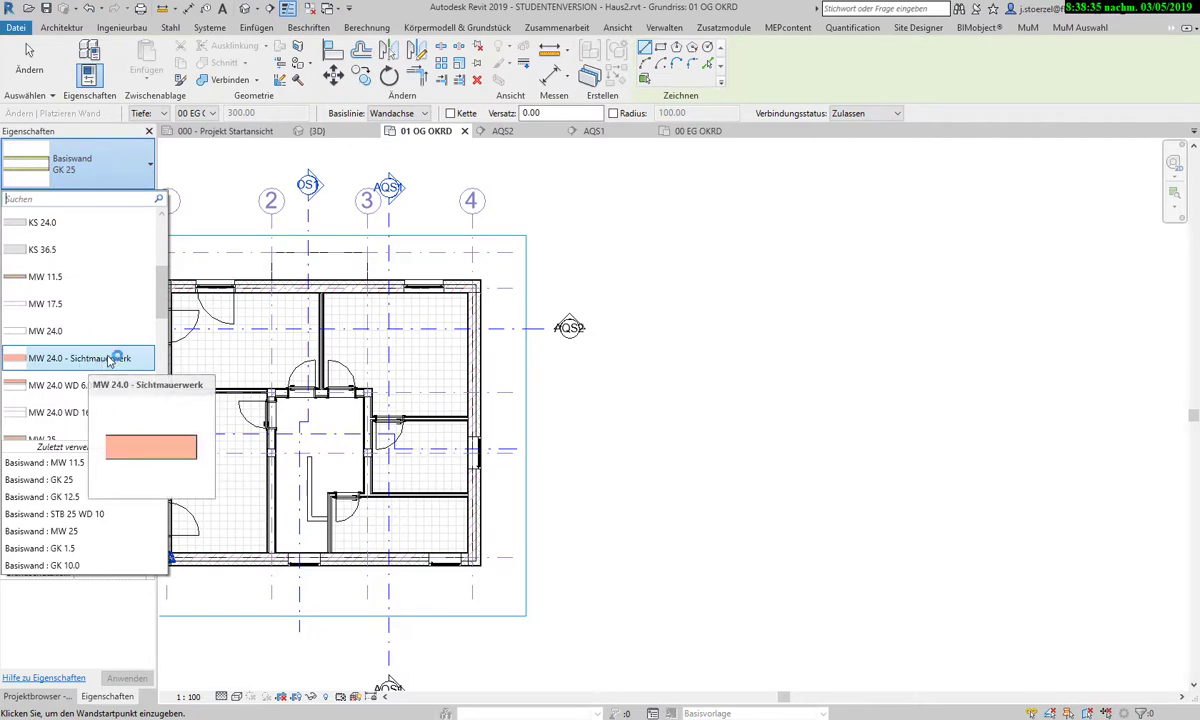
pyautogui.scroll(-1, 100, 355)
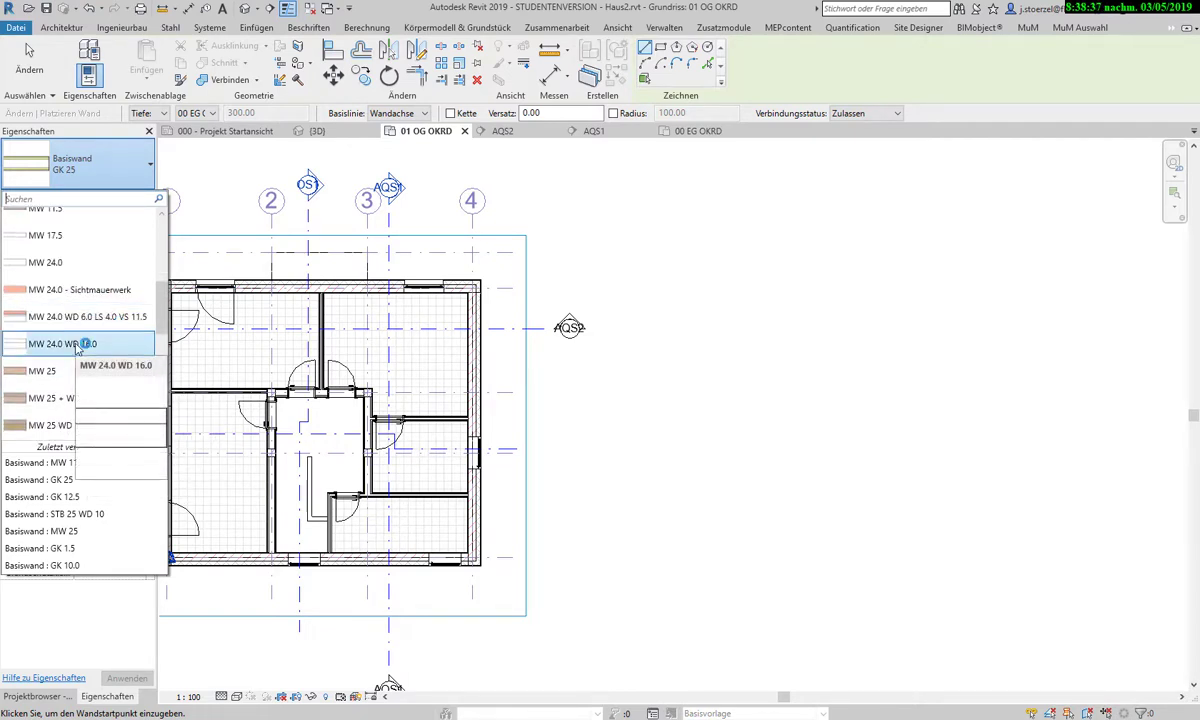
pyautogui.click(76, 344)
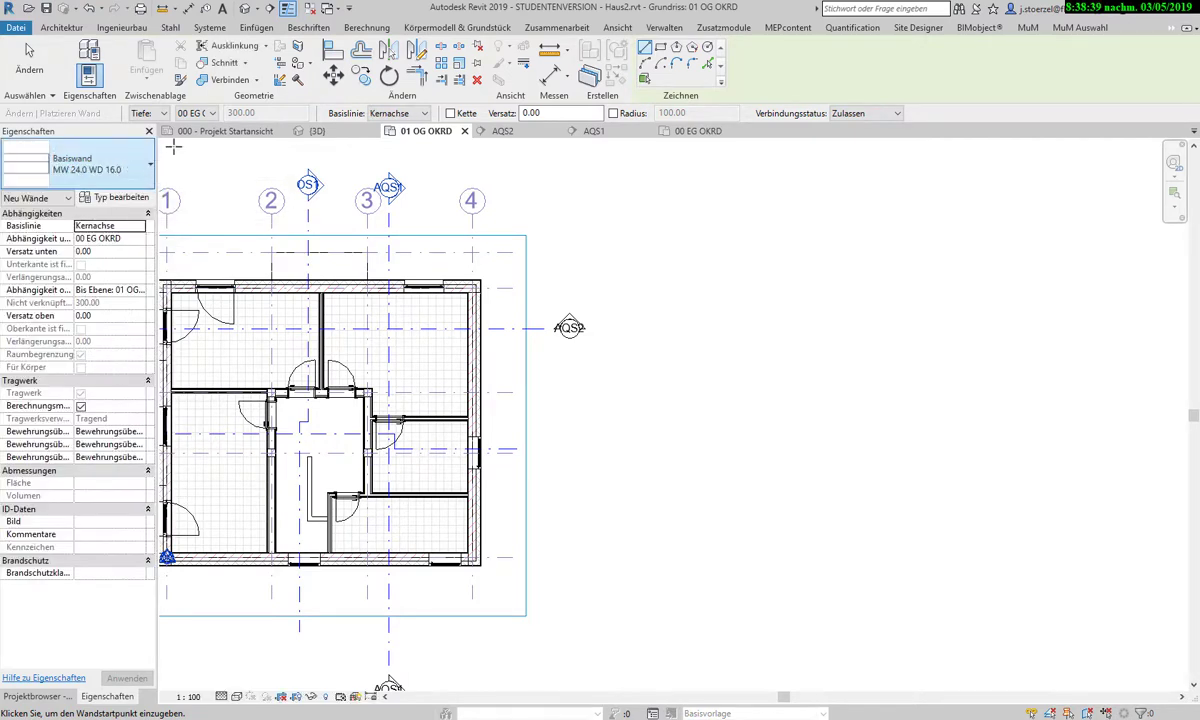
# Draw a 730-long wall right of the house with its top at level 02 DG
pyautogui.click(160, 113)
pyautogui.click(145, 135)
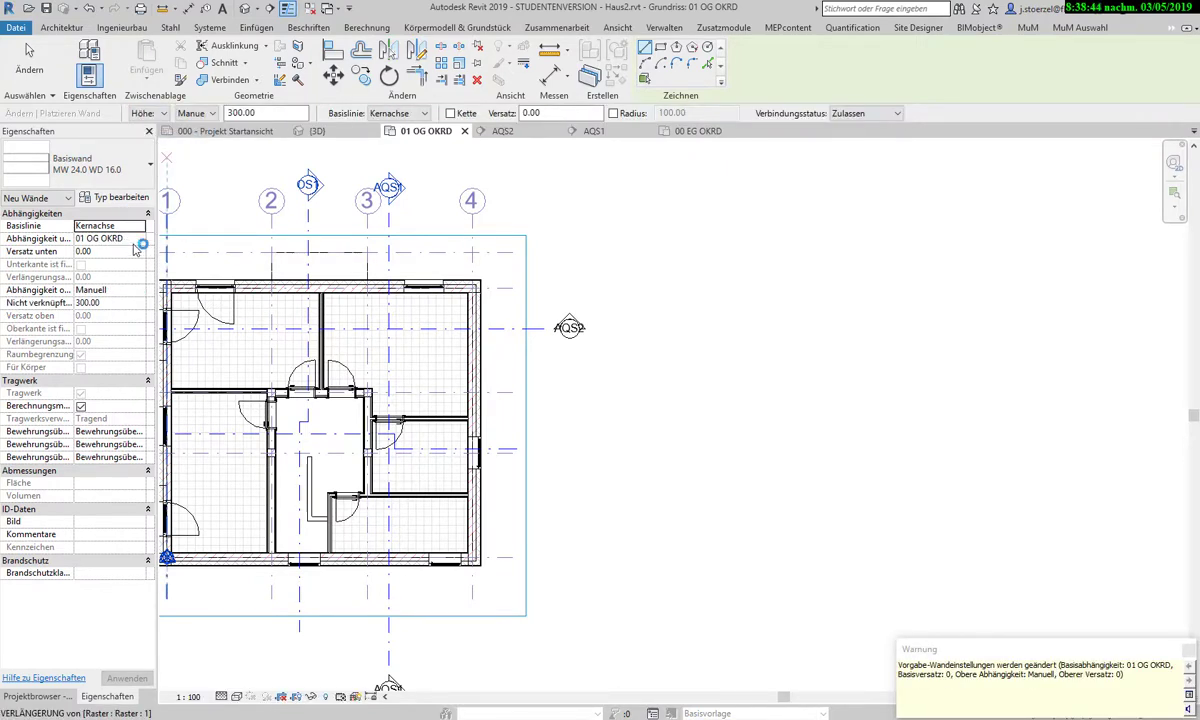
pyautogui.click(200, 113)
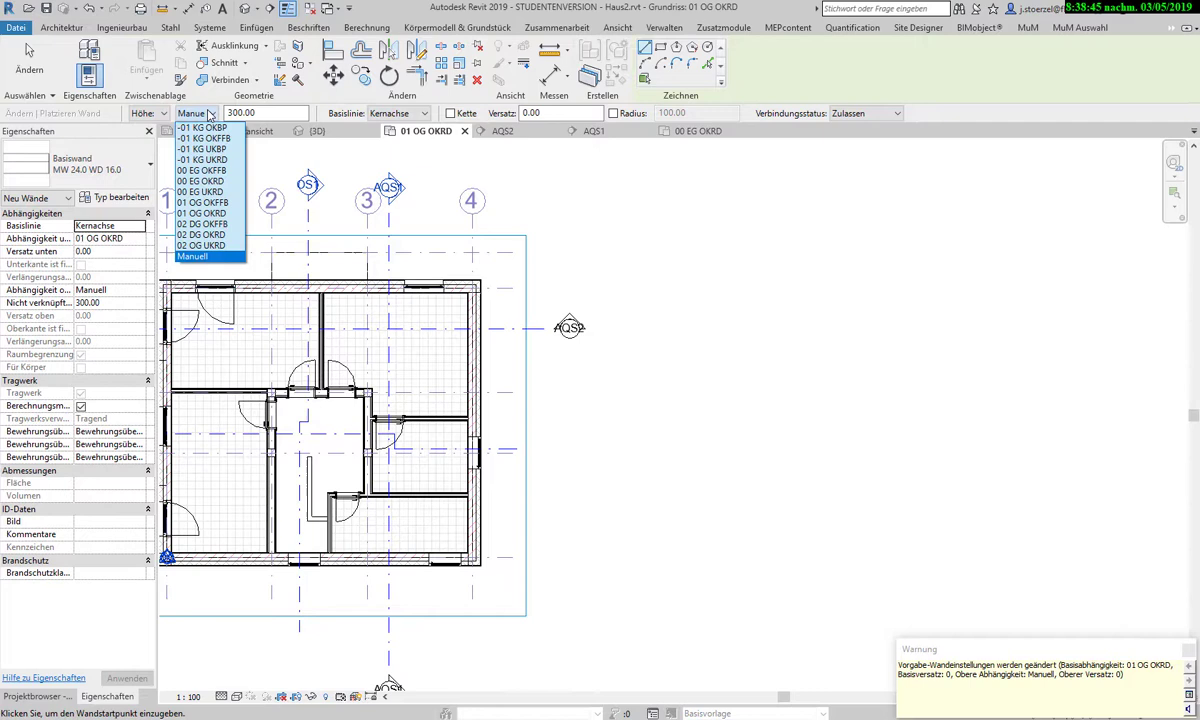
pyautogui.click(226, 236)
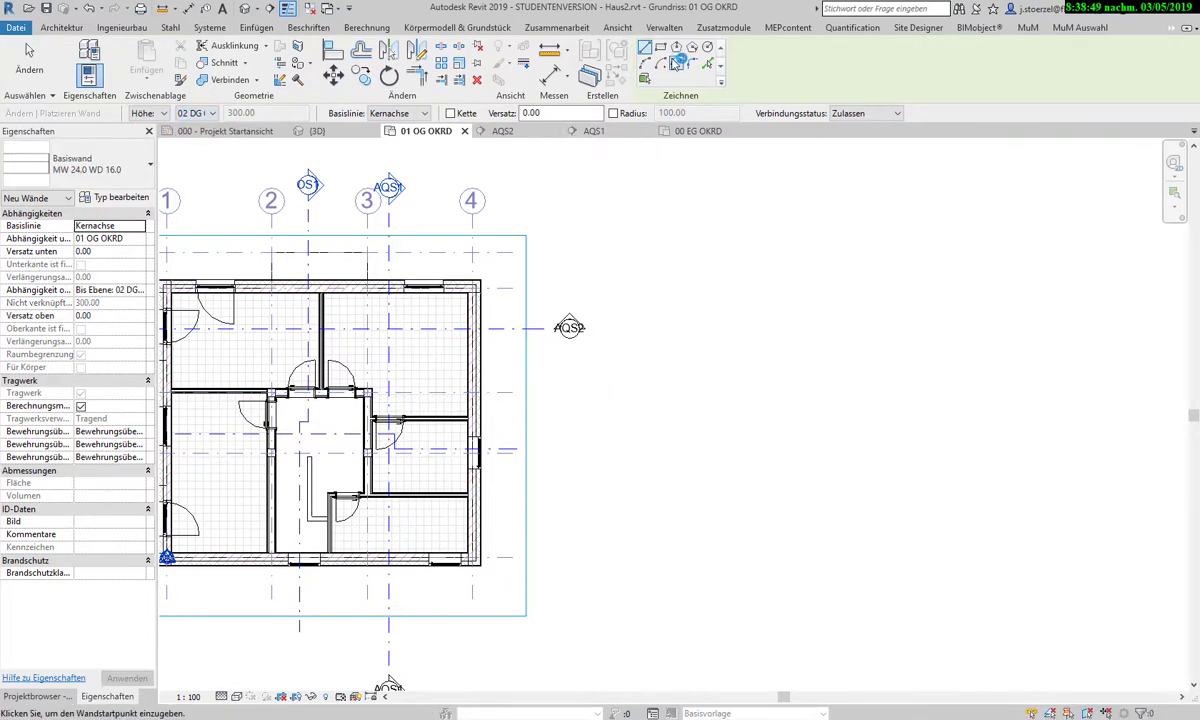
pyautogui.click(559, 377)
pyautogui.click(793, 377)
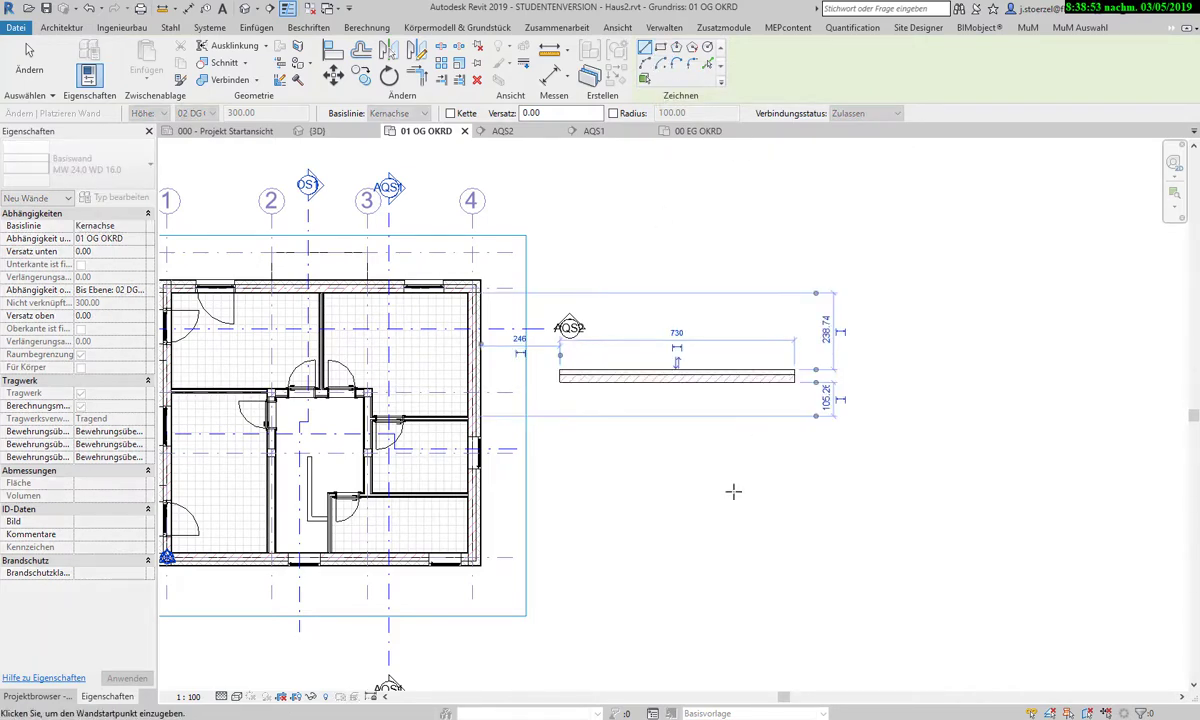
pyautogui.press('Escape')
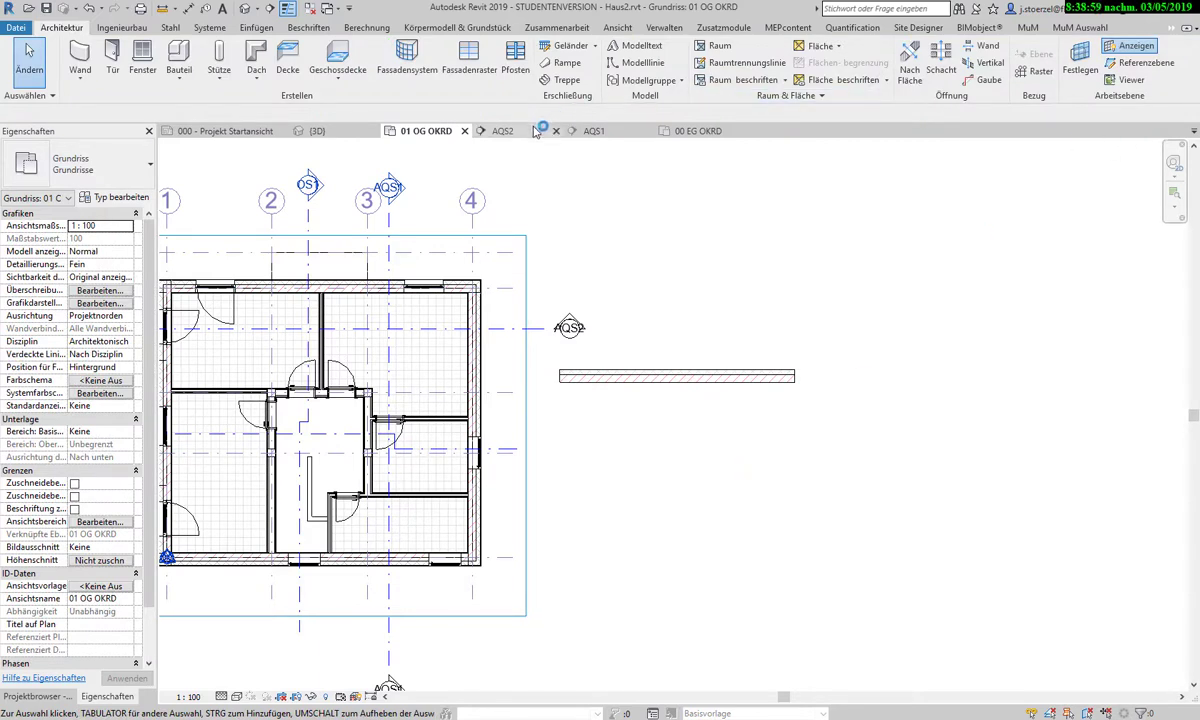
# In the 3D view, select the freestanding wall and start editing its profile
pyautogui.click(331, 134)
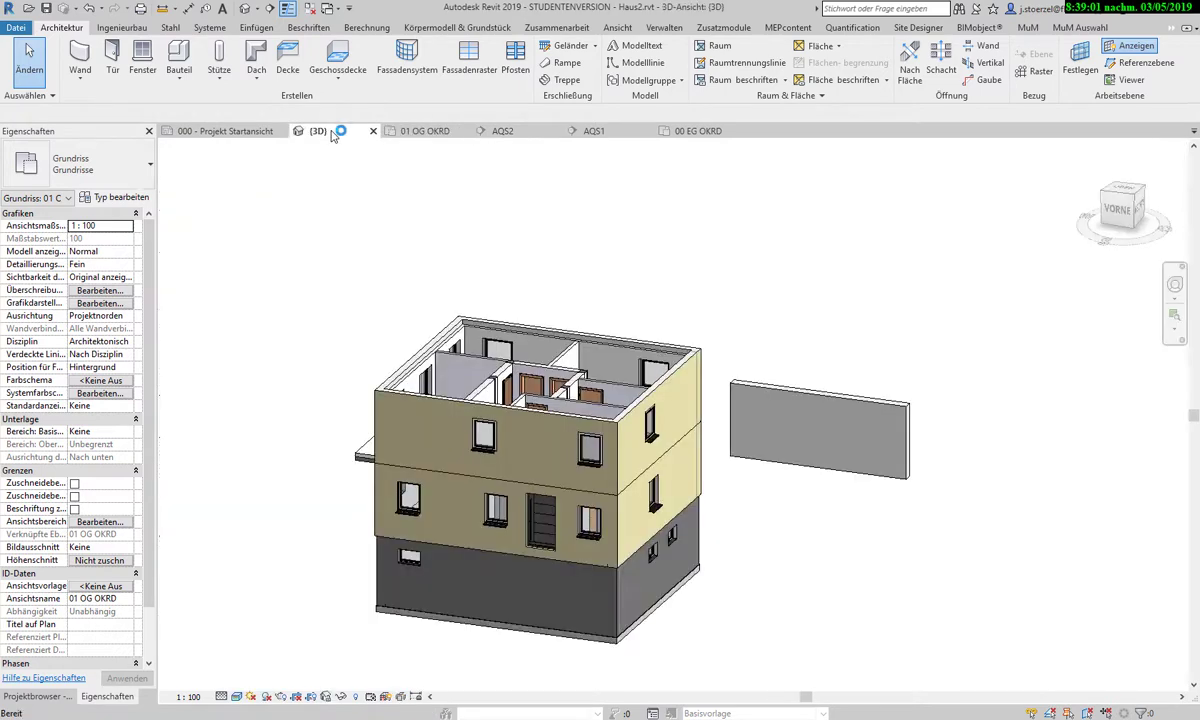
pyautogui.scroll(3, 763, 477)
pyautogui.scroll(1, 775, 498)
pyautogui.keyDown('shift'); pyautogui.moveTo(777, 500); pyautogui.dragTo(847, 493, button='middle'); pyautogui.keyUp('shift')
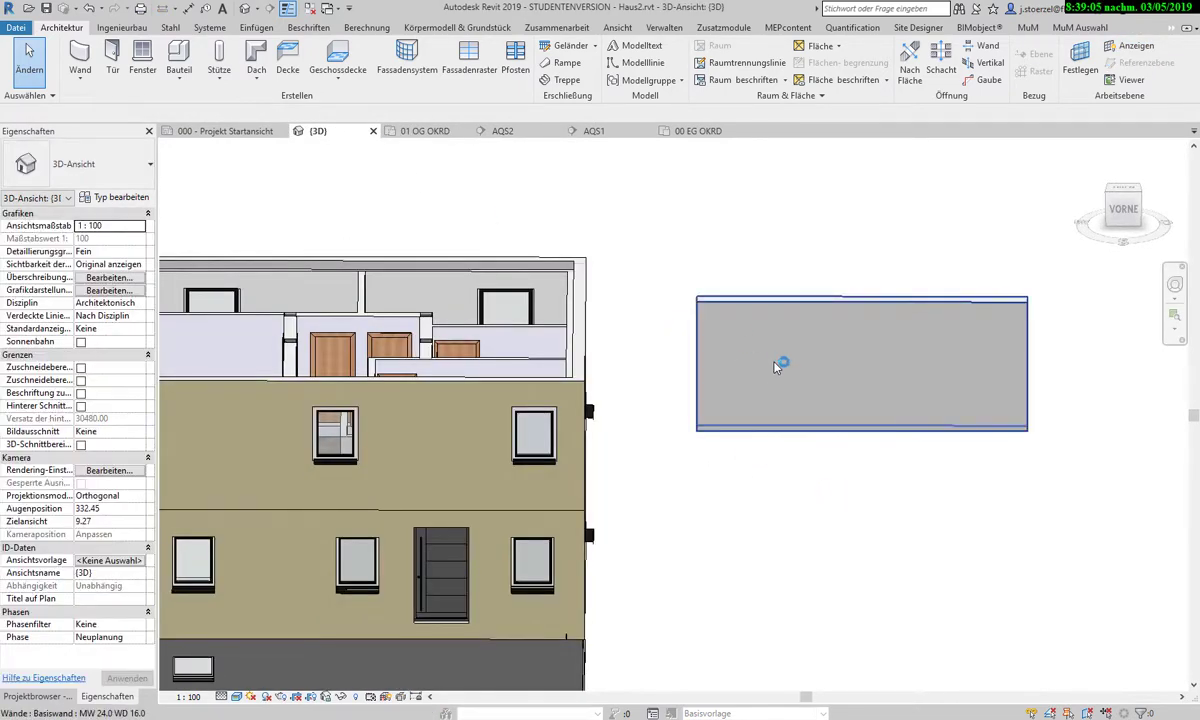
pyautogui.click(777, 364)
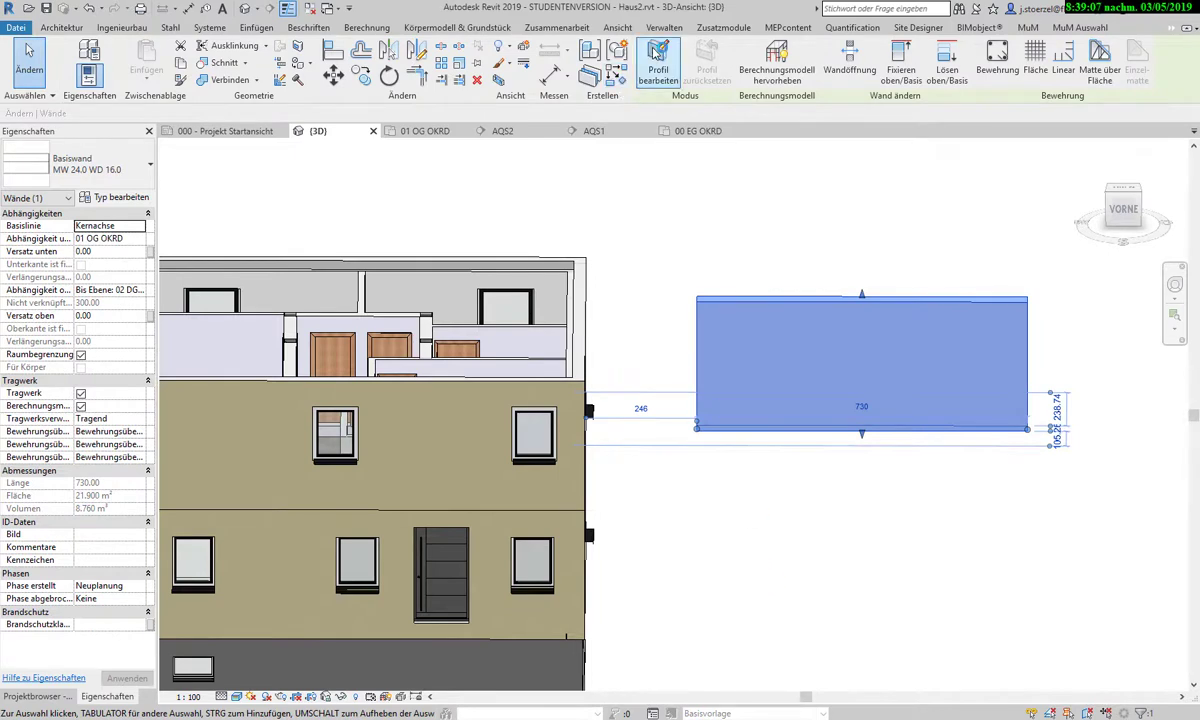
pyautogui.click(655, 58)
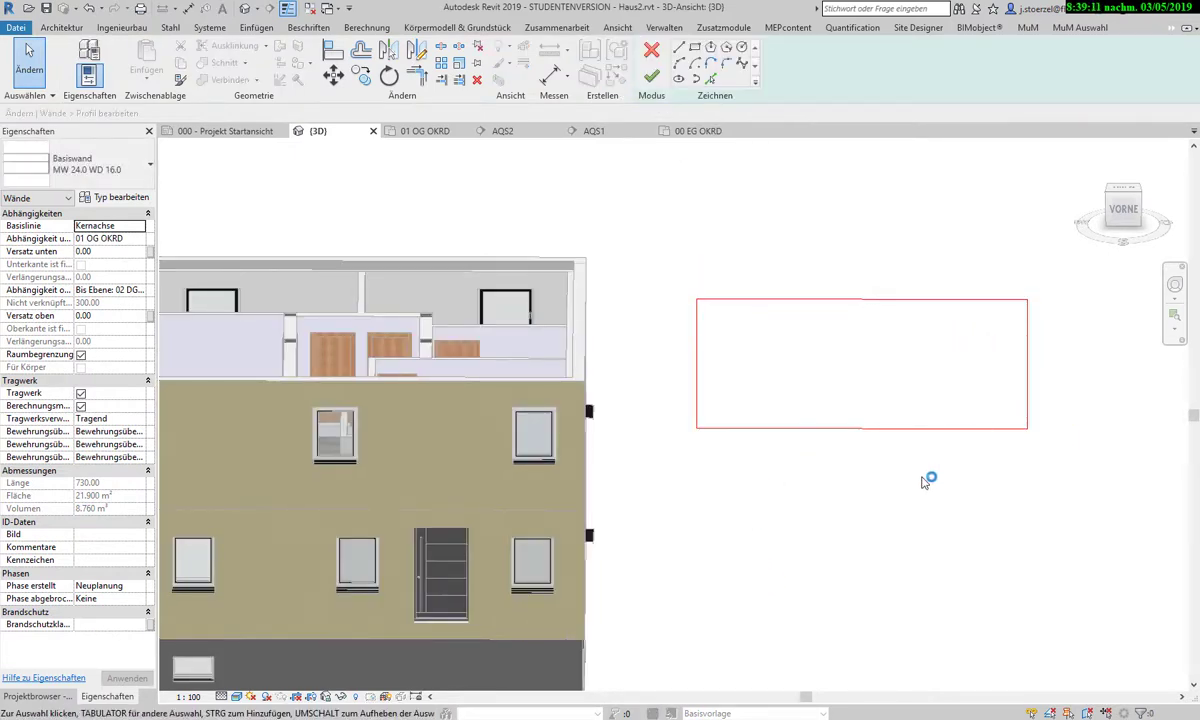
# Sketch two slanted lines cutting across the outline's top right corner
pyautogui.scroll(1, 882, 405)
pyautogui.scroll(2, 885, 410)
pyautogui.moveTo(885, 410)
pyautogui.mouseDown(button='middle')
pyautogui.moveTo(686, 418)
pyautogui.moveTo(667, 440)
pyautogui.mouseUp(button='middle')
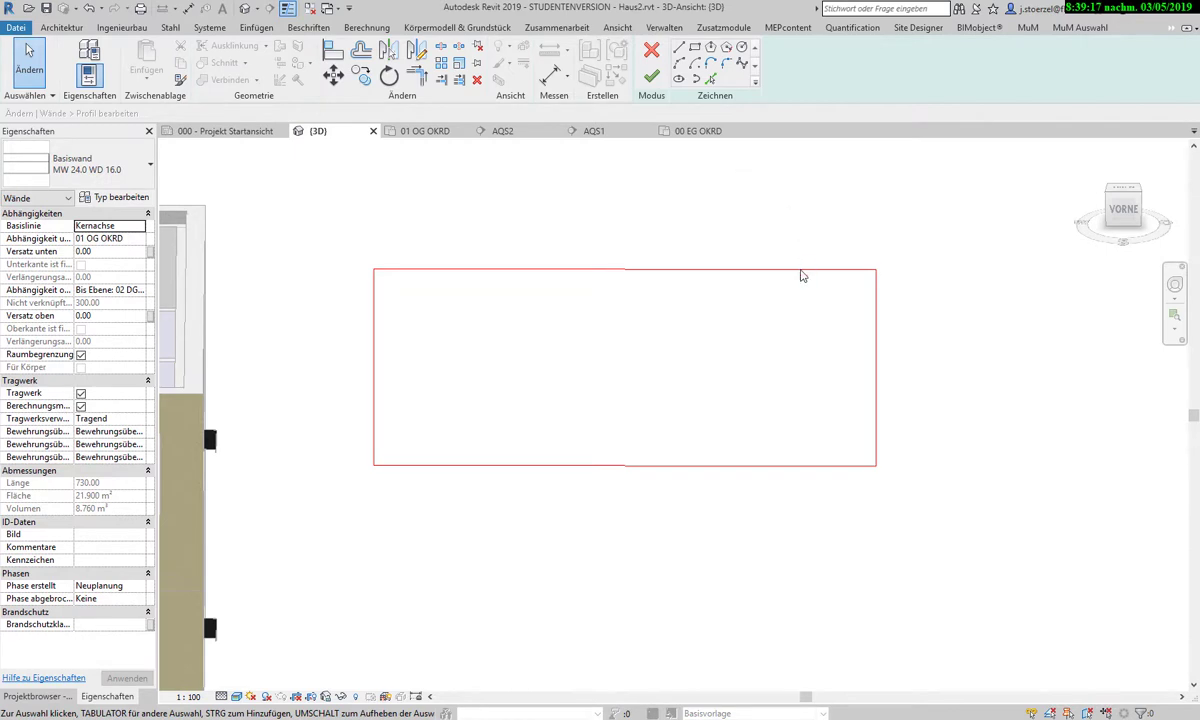
pyautogui.click(679, 47)
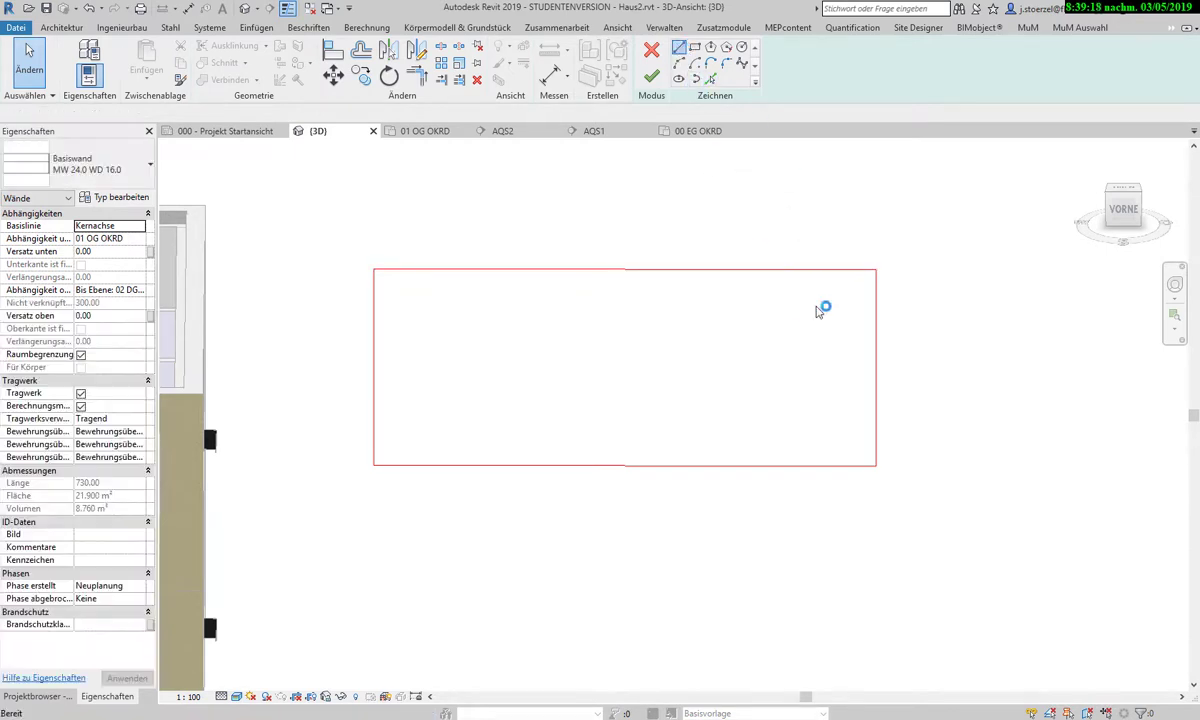
pyautogui.click(773, 268)
pyautogui.click(803, 311)
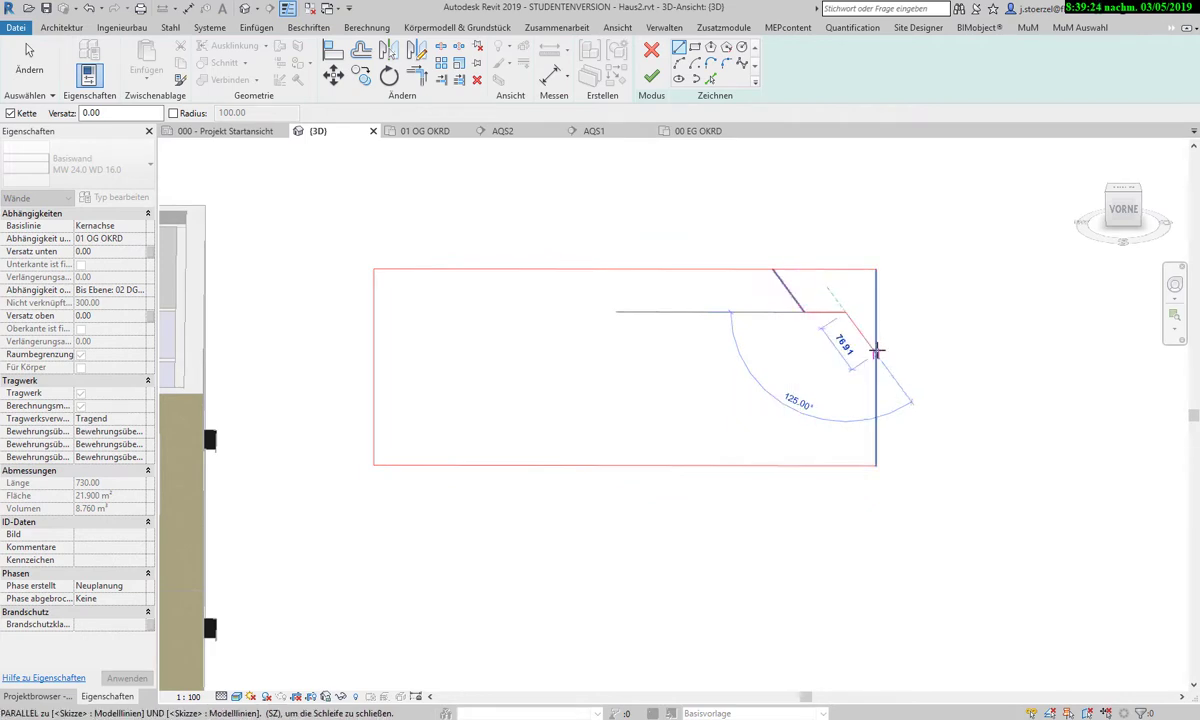
pyautogui.click(876, 351)
pyautogui.press('Escape')
pyautogui.press('Escape')
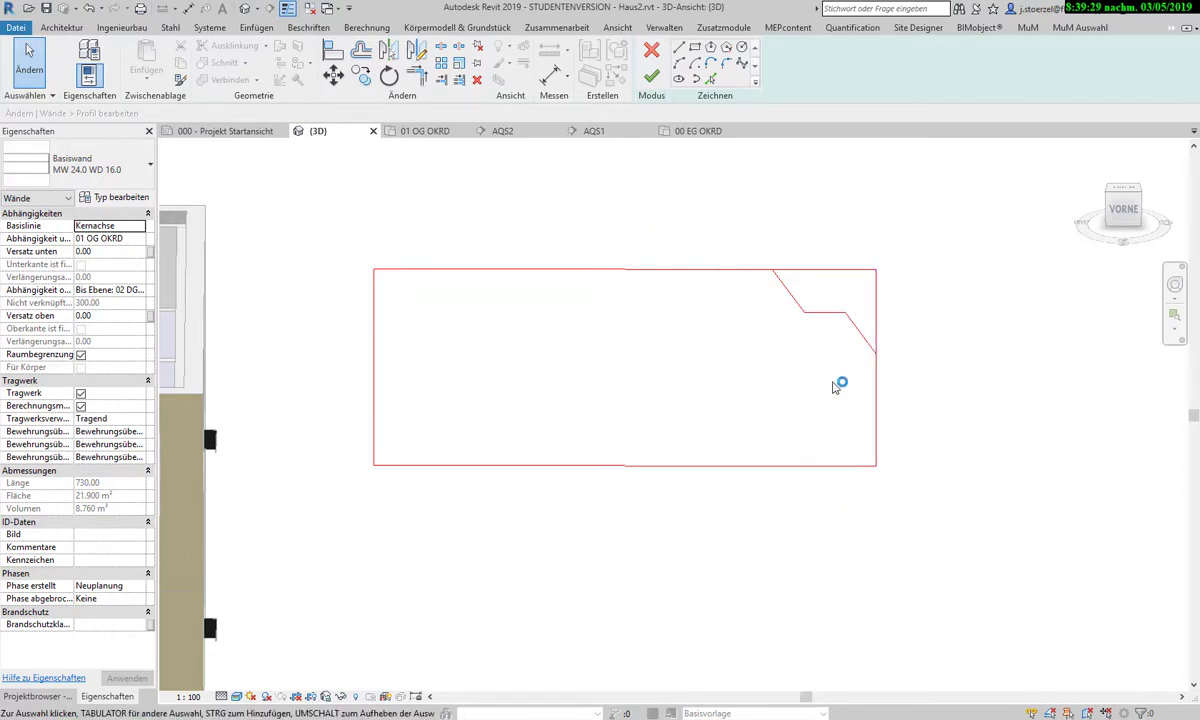
# Trim the top and right edges to the slanted lines and finish the profile
pyautogui.click(417, 75)
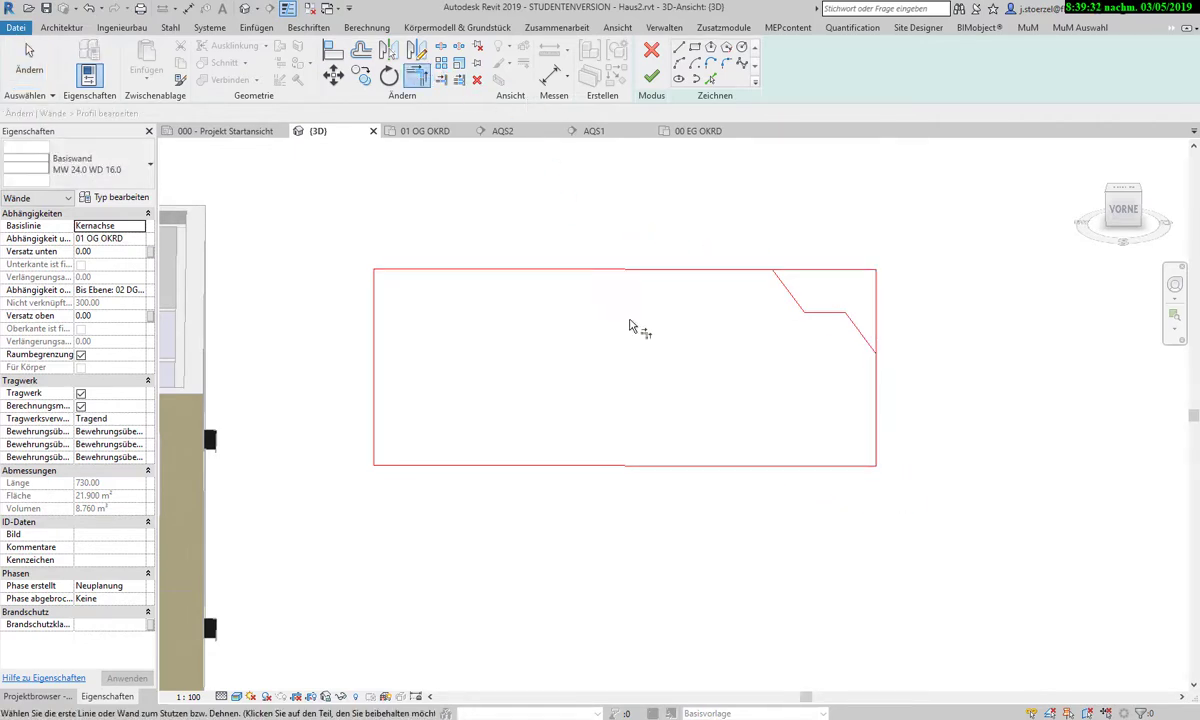
pyautogui.click(700, 270)
pyautogui.click(781, 280)
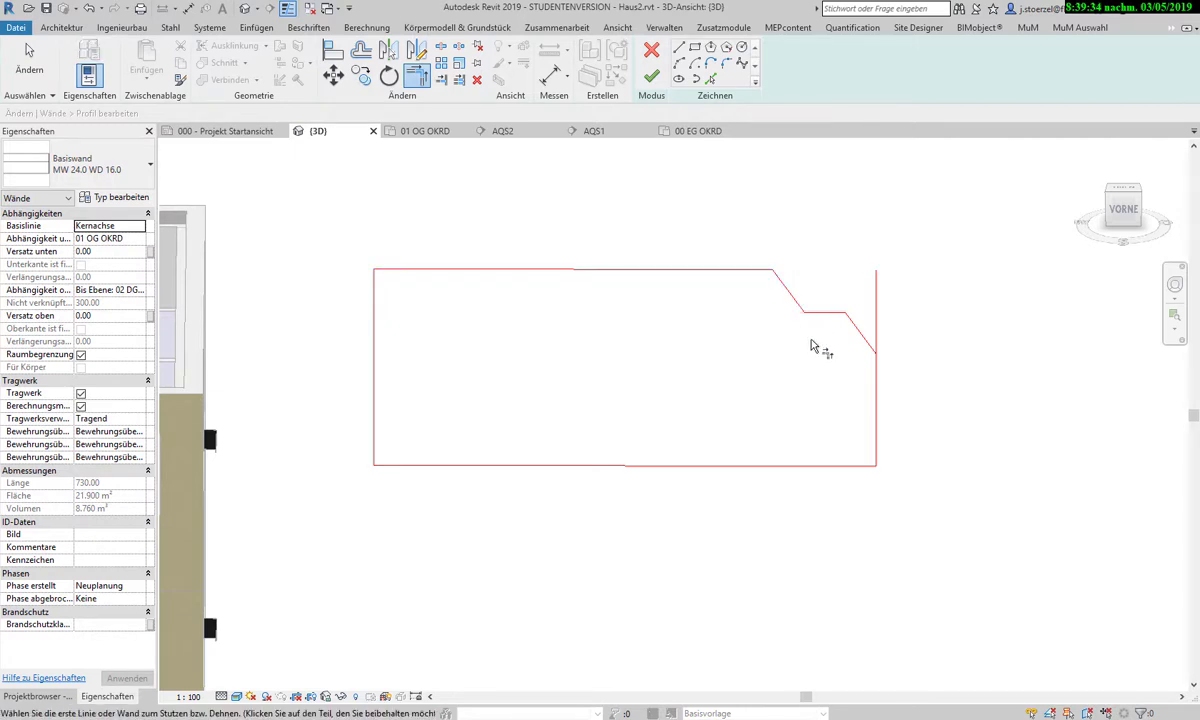
pyautogui.click(876, 370)
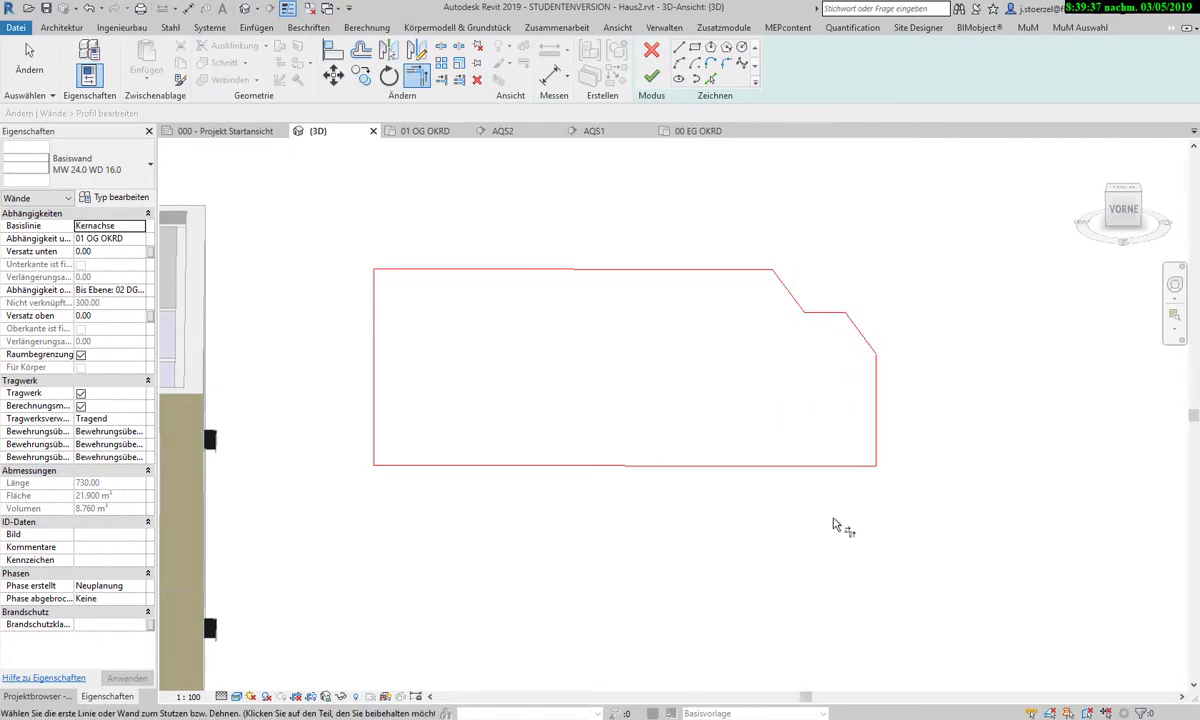
pyautogui.click(651, 76)
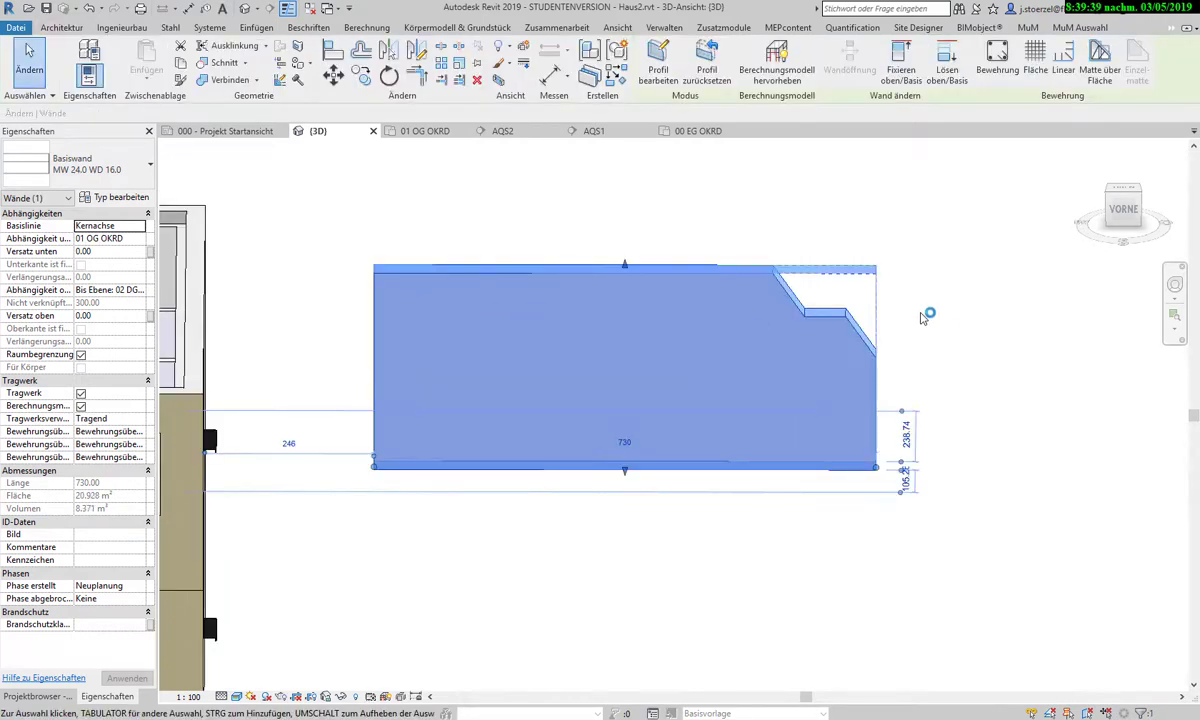
pyautogui.click(40, 62)
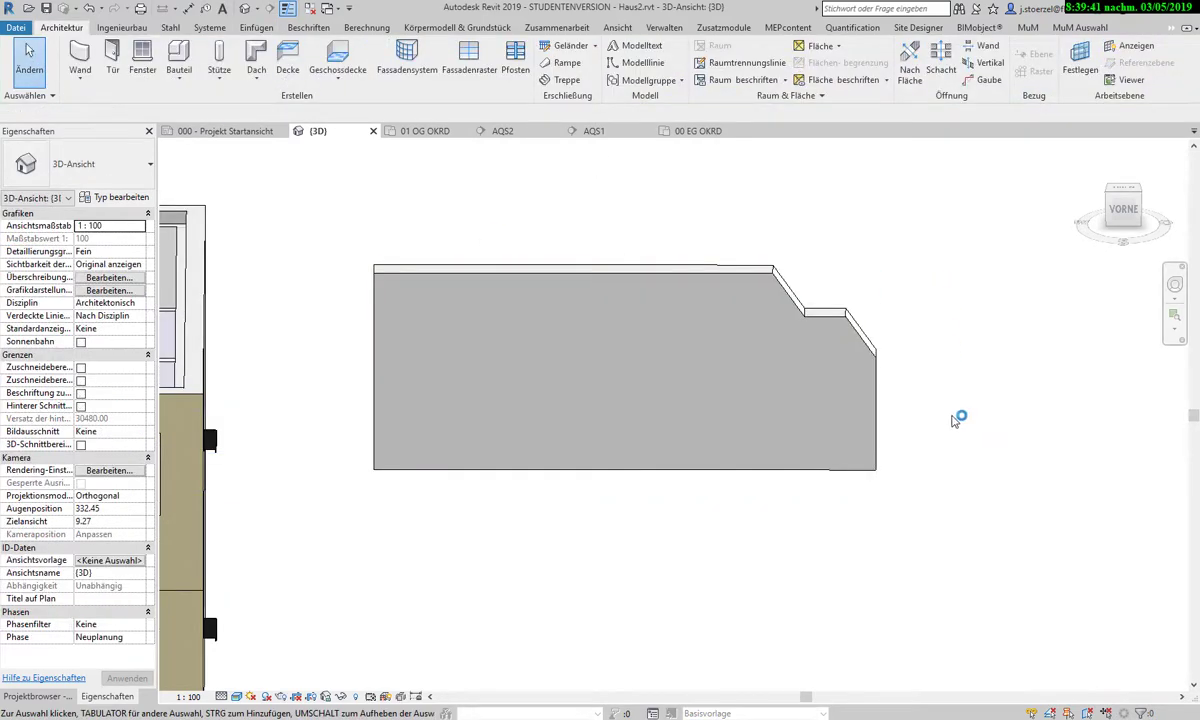
# Reset the freestanding wall to a rectangular profile and reopen its profile sketch
pyautogui.moveTo(955, 420)
pyautogui.keyDown('shift'); pyautogui.mouseDown(button='middle')
pyautogui.moveTo(943, 372)
pyautogui.moveTo(970, 396)
pyautogui.moveTo(956, 389)
pyautogui.moveTo(903, 201)
pyautogui.mouseUp(button='middle'); pyautogui.keyUp('shift')
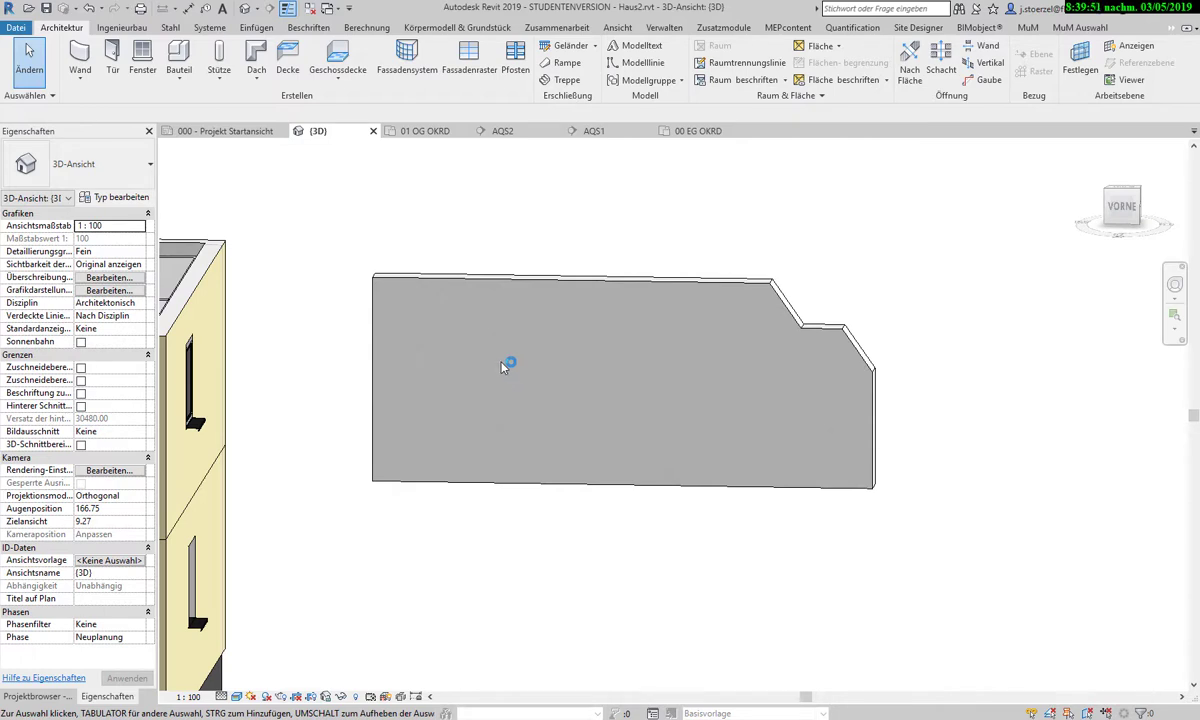
pyautogui.moveTo(780, 375); pyautogui.dragTo(704, 155, button='middle')
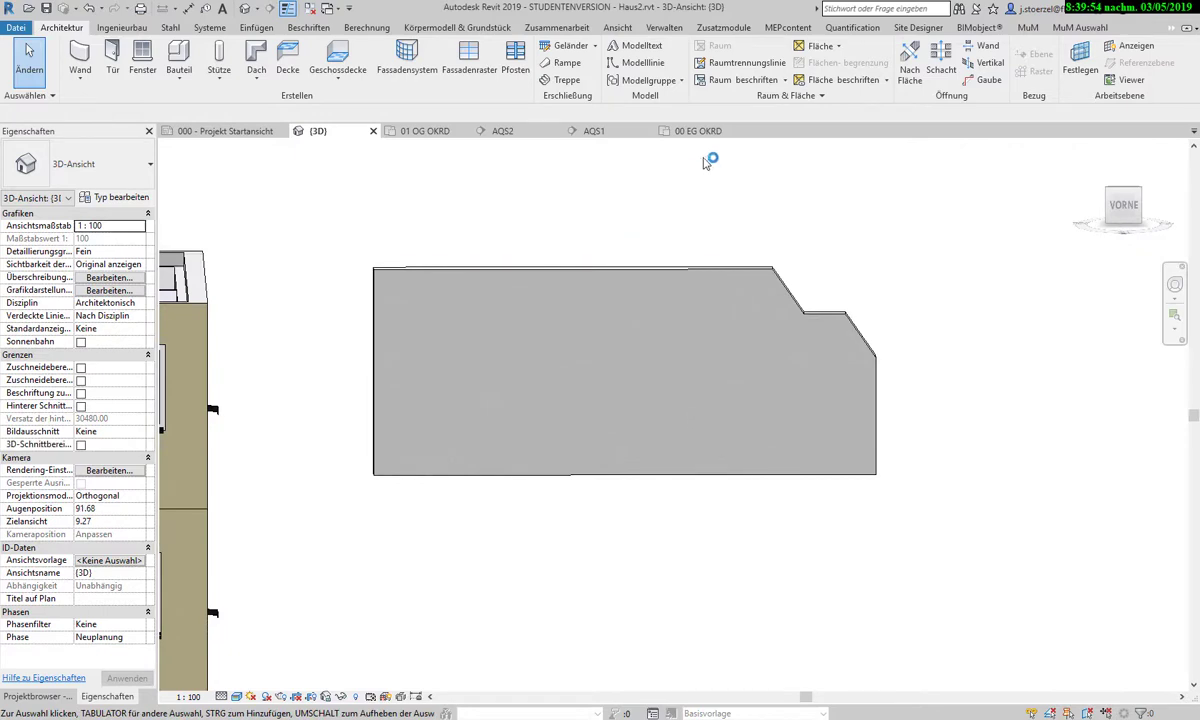
pyautogui.click(660, 275)
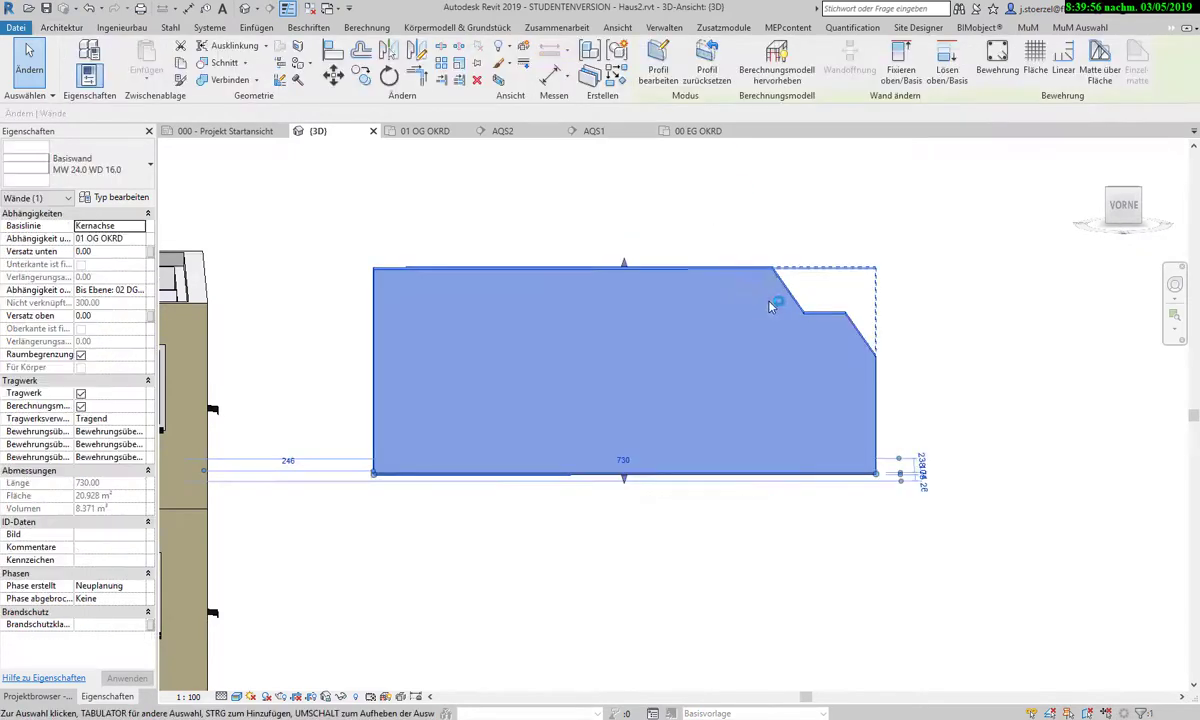
pyautogui.click(684, 66)
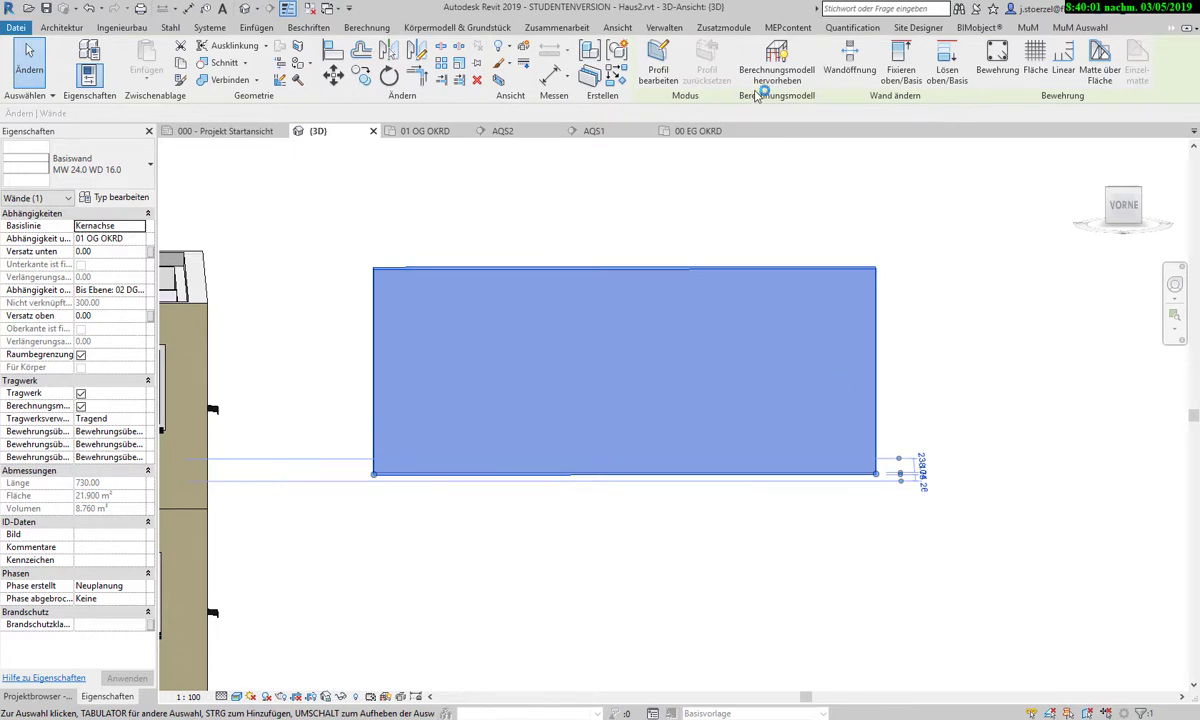
pyautogui.click(658, 62)
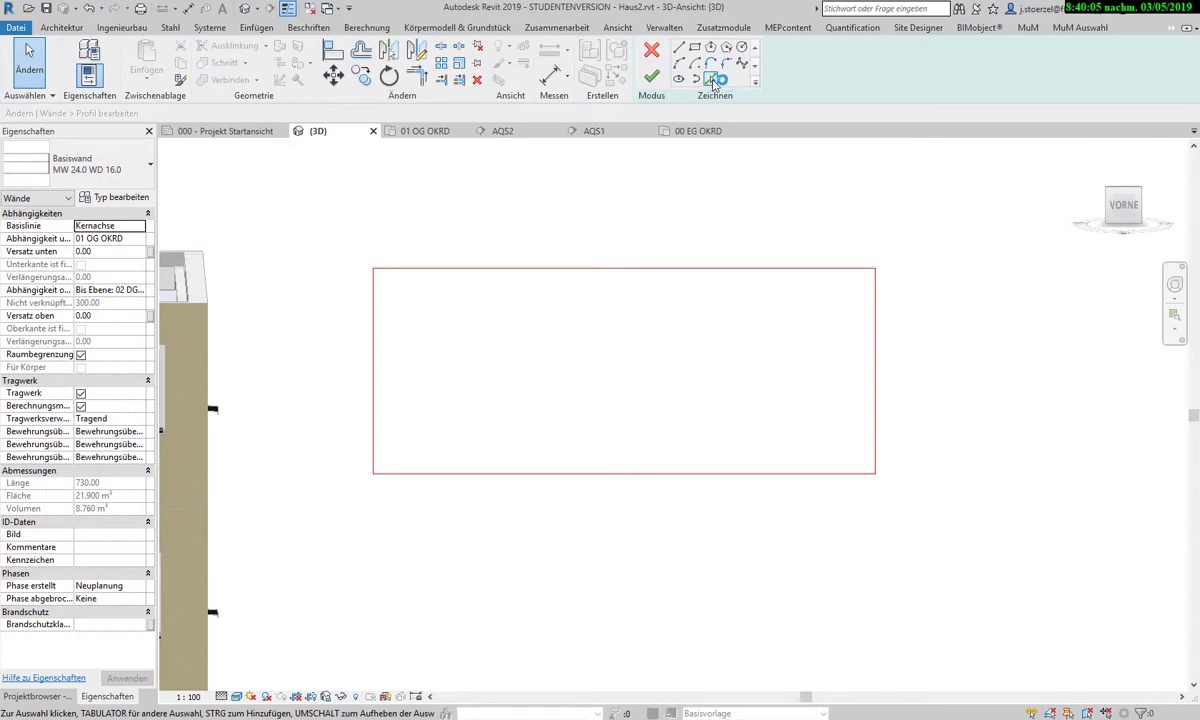
# Sketch a 190 by 160 opening rectangle near the wall's centre
pyautogui.click(694, 47)
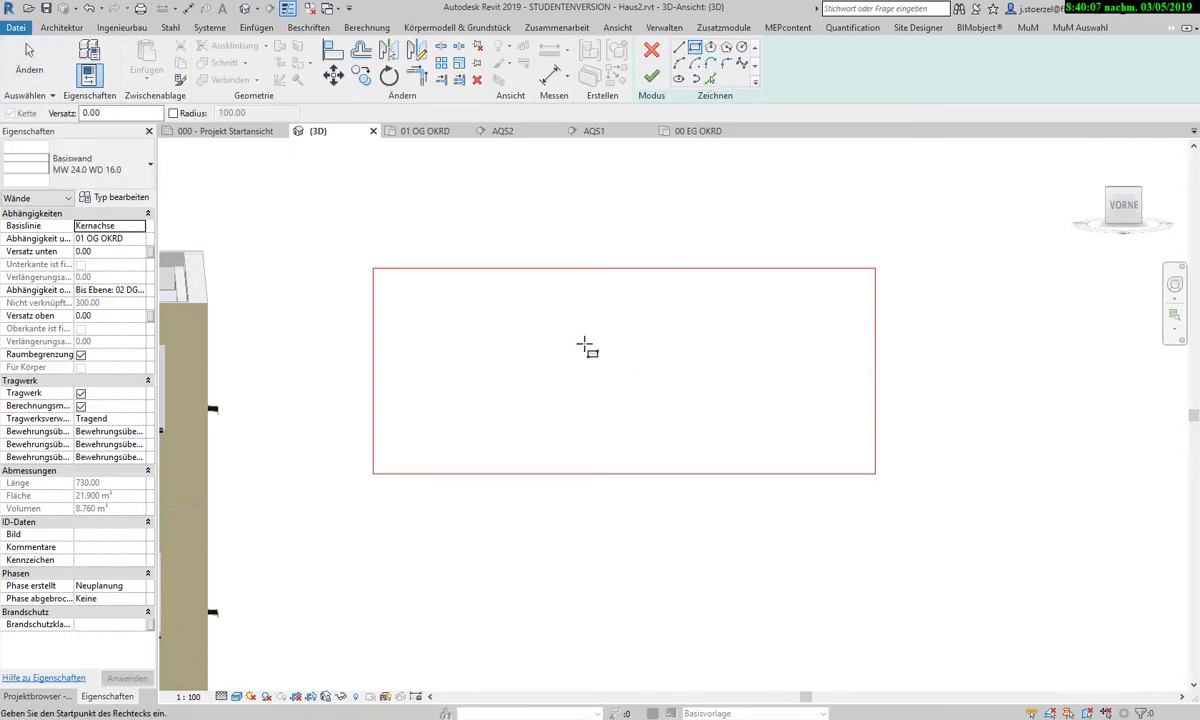
pyautogui.click(584, 344)
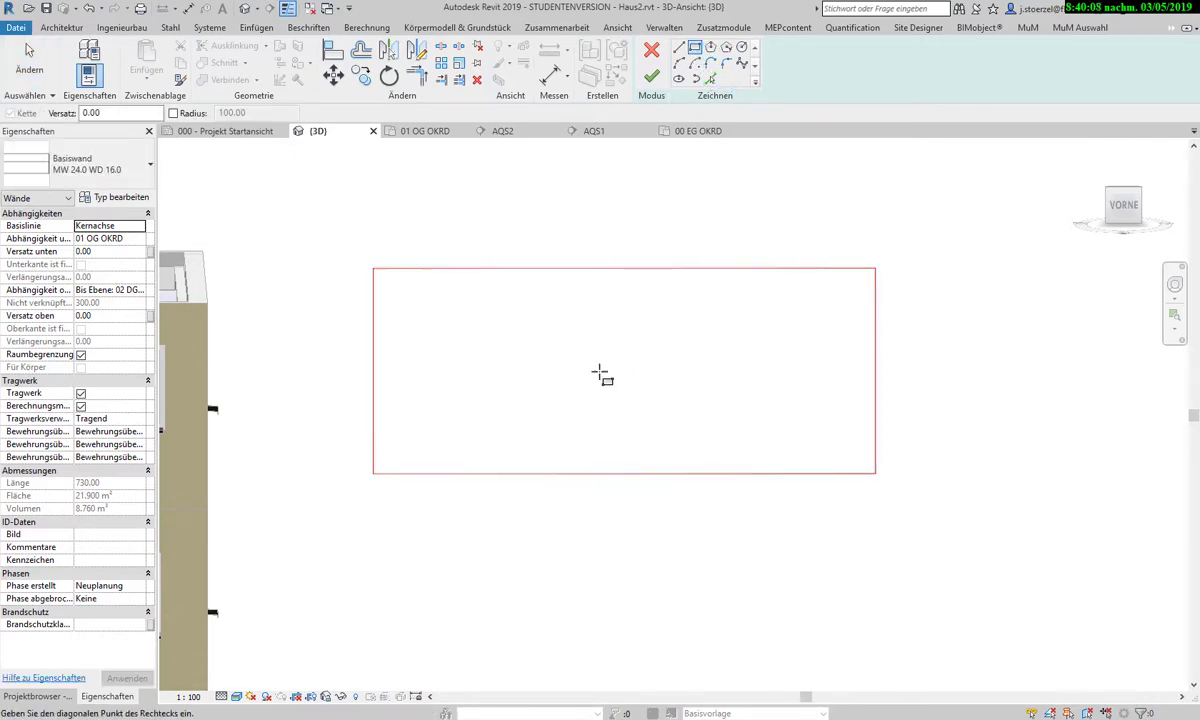
pyautogui.click(714, 452)
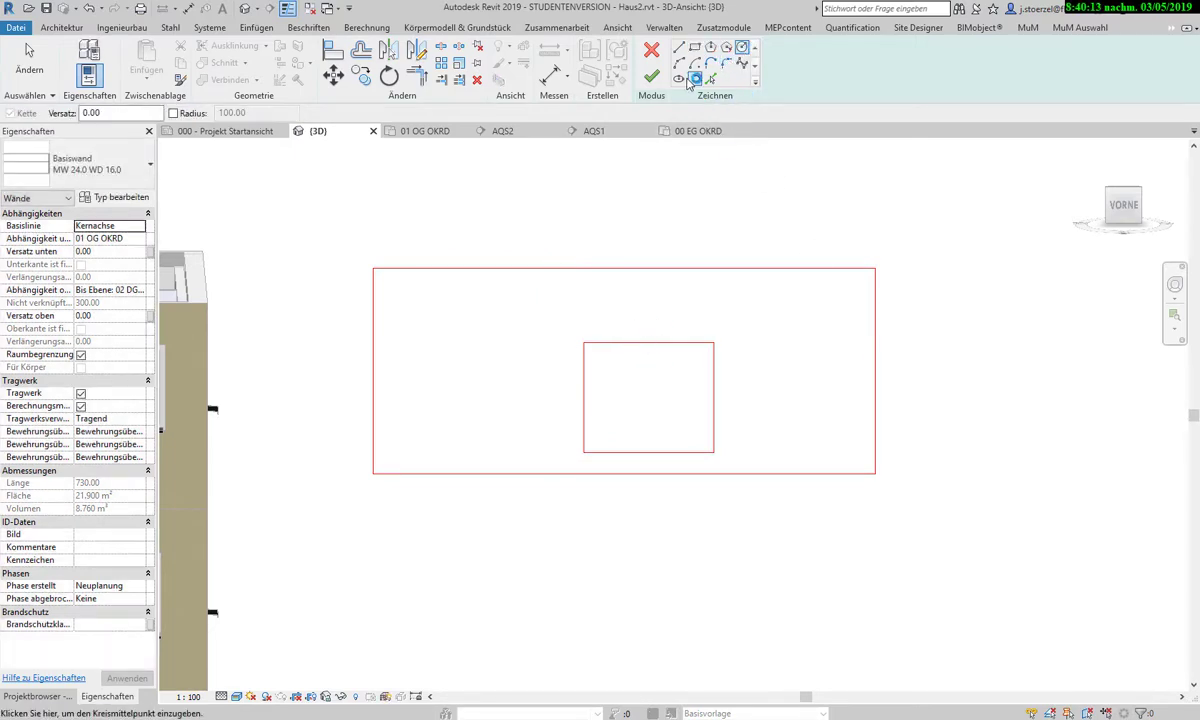
# Top the rectangle with a semicircular arc, delete the line beneath it, and finish the profile
pyautogui.click(697, 82)
pyautogui.click(585, 343)
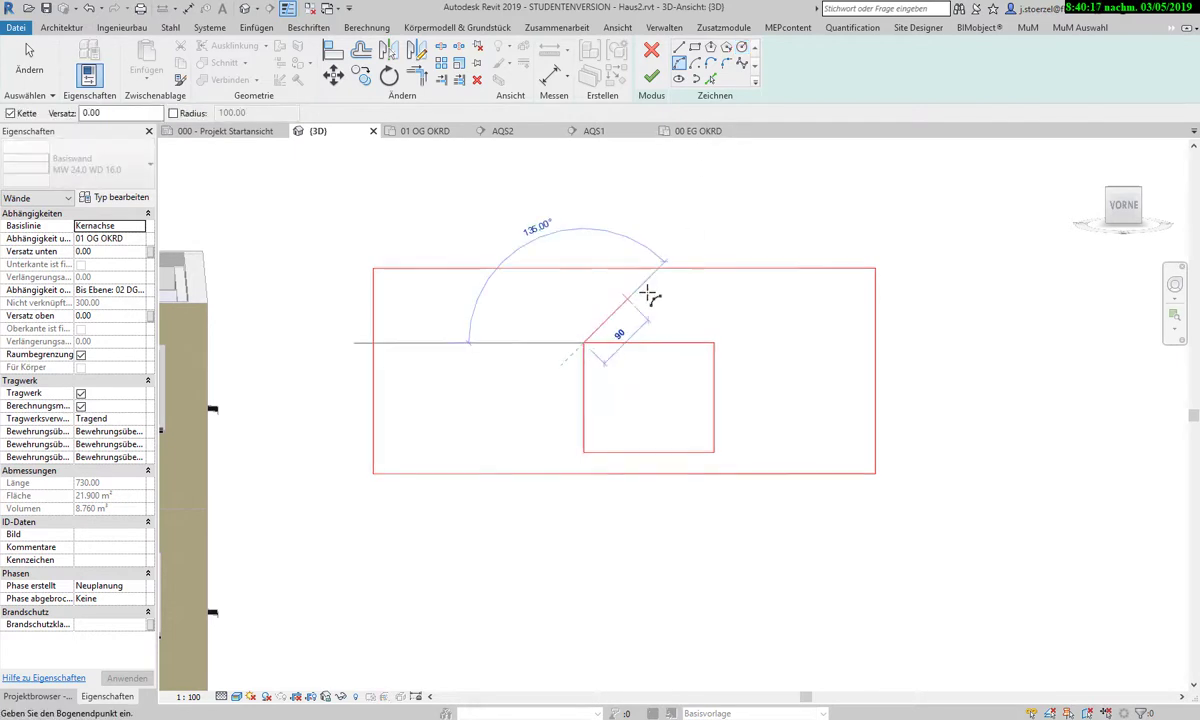
pyautogui.click(714, 343)
pyautogui.click(705, 310)
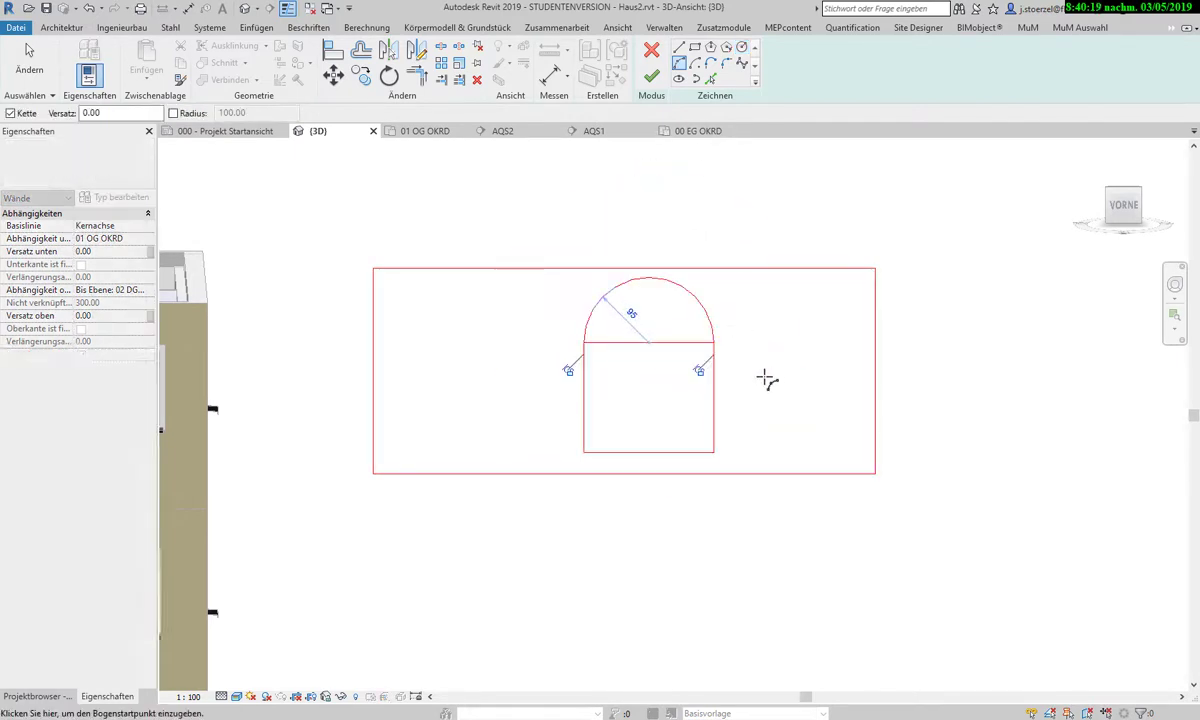
pyautogui.press('Escape')
pyautogui.press('Escape')
pyautogui.click(669, 348)
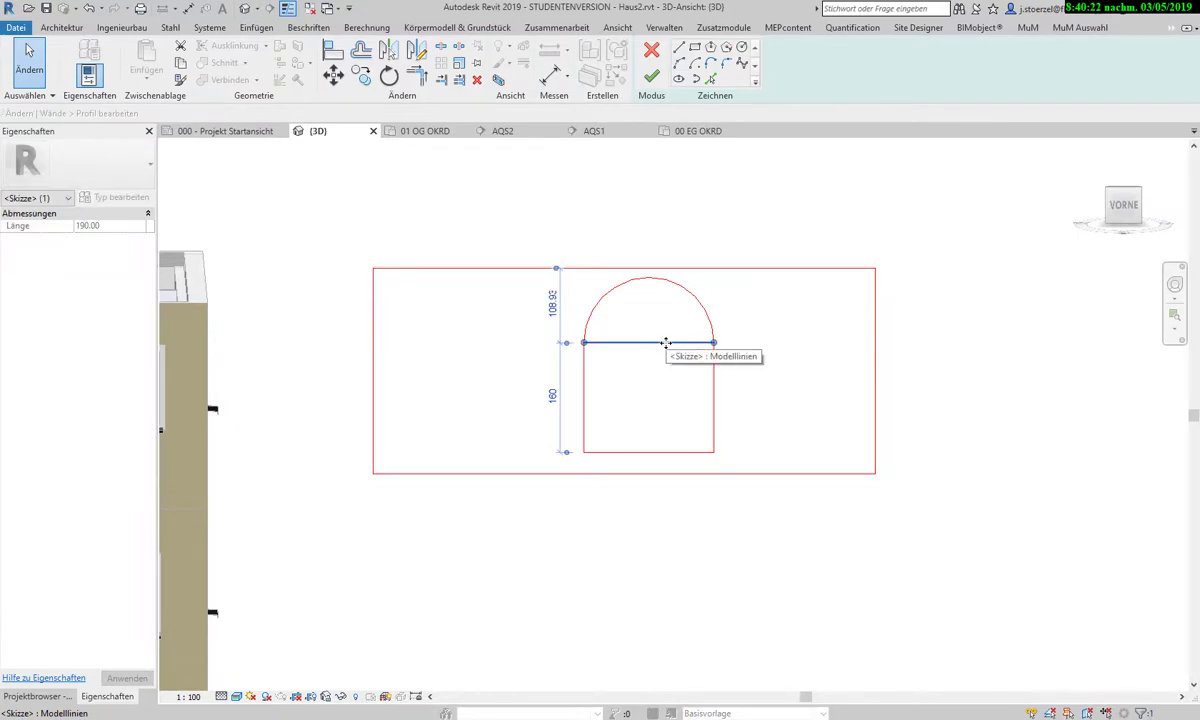
pyautogui.press('Delete')
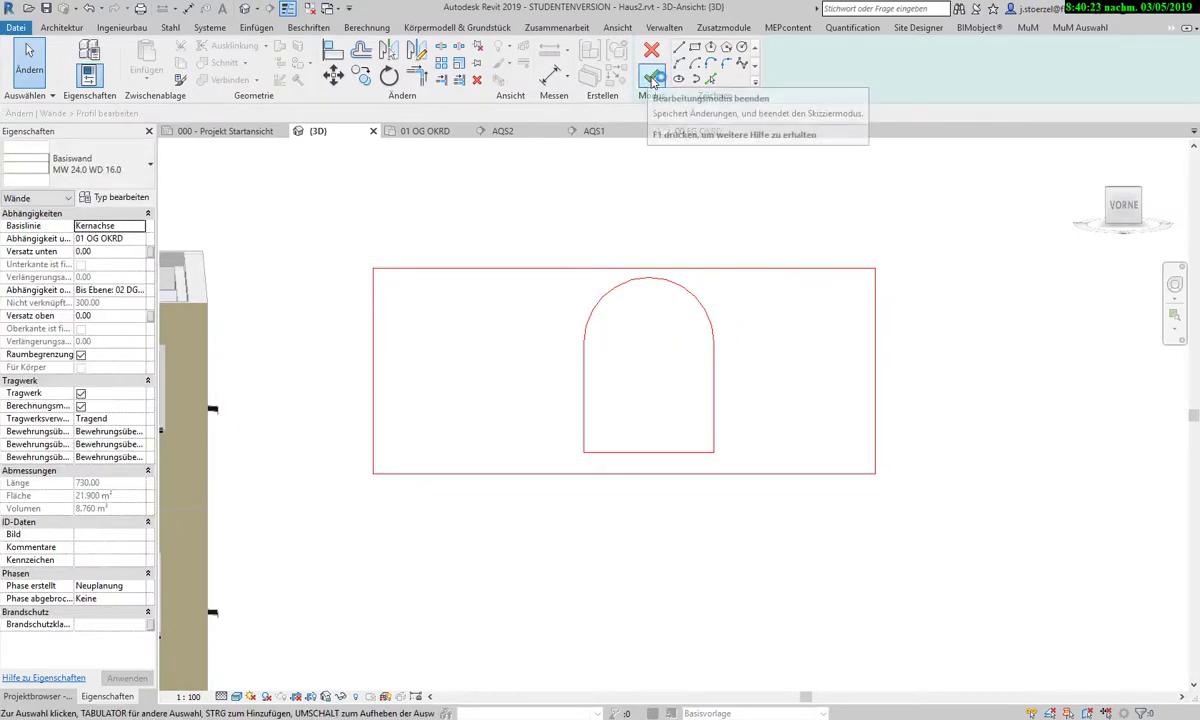
pyautogui.click(650, 78)
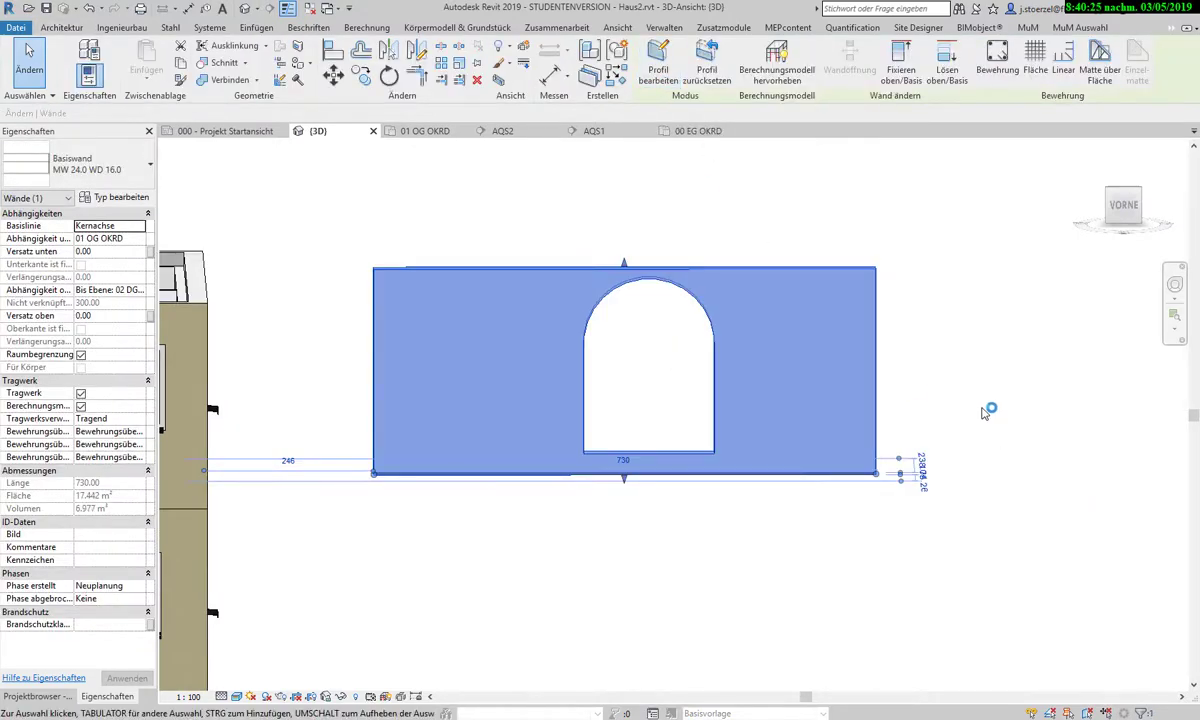
pyautogui.moveTo(924, 455)
pyautogui.keyDown('shift'); pyautogui.mouseDown(button='middle')
pyautogui.moveTo(938, 470)
pyautogui.moveTo(1018, 455)
pyautogui.moveTo(897, 477)
pyautogui.mouseUp(button='middle'); pyautogui.keyUp('shift')
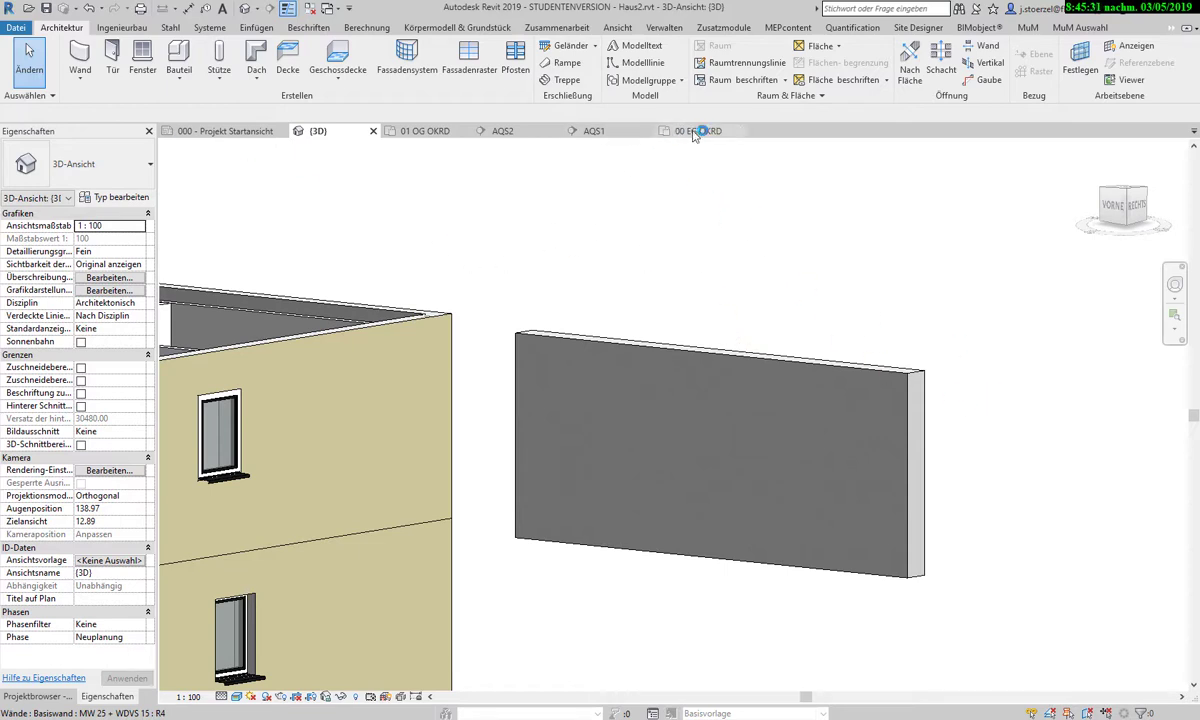
# Switch to the 01 OG OKRD floor plan view
pyautogui.click(410, 131)
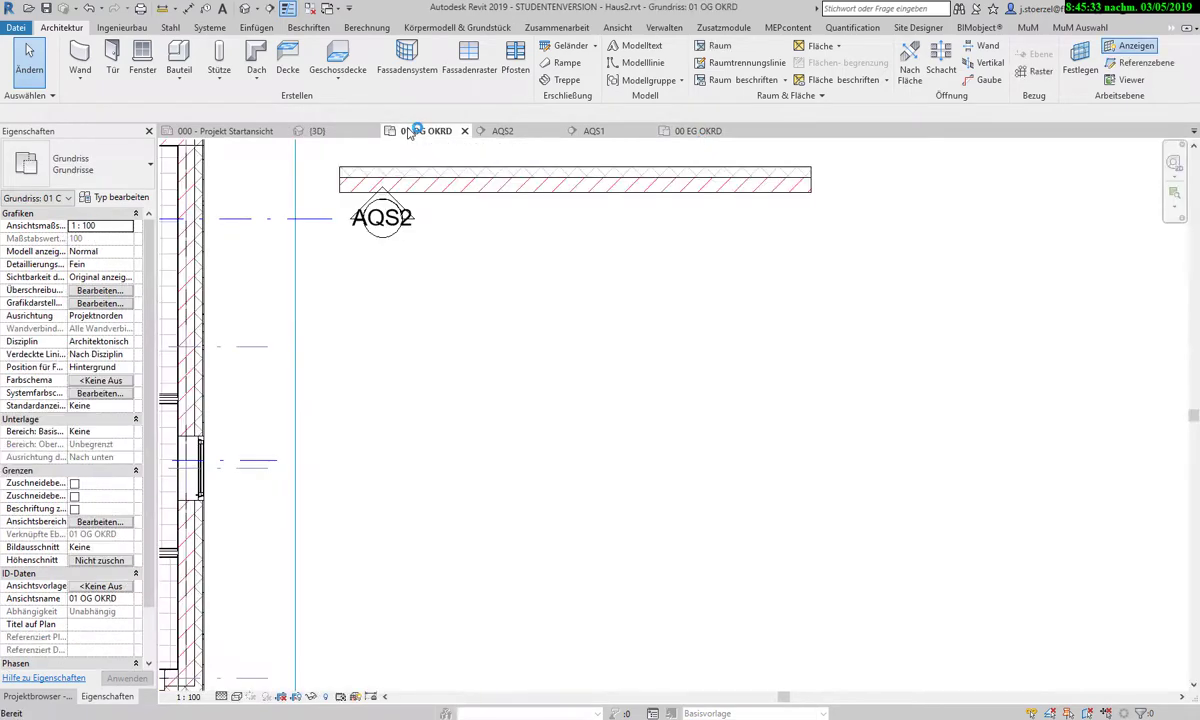
# Draw a 310-long Fassade Standard curtain wall along the middle of the freestanding wall
pyautogui.click(80, 78)
pyautogui.click(110, 96)
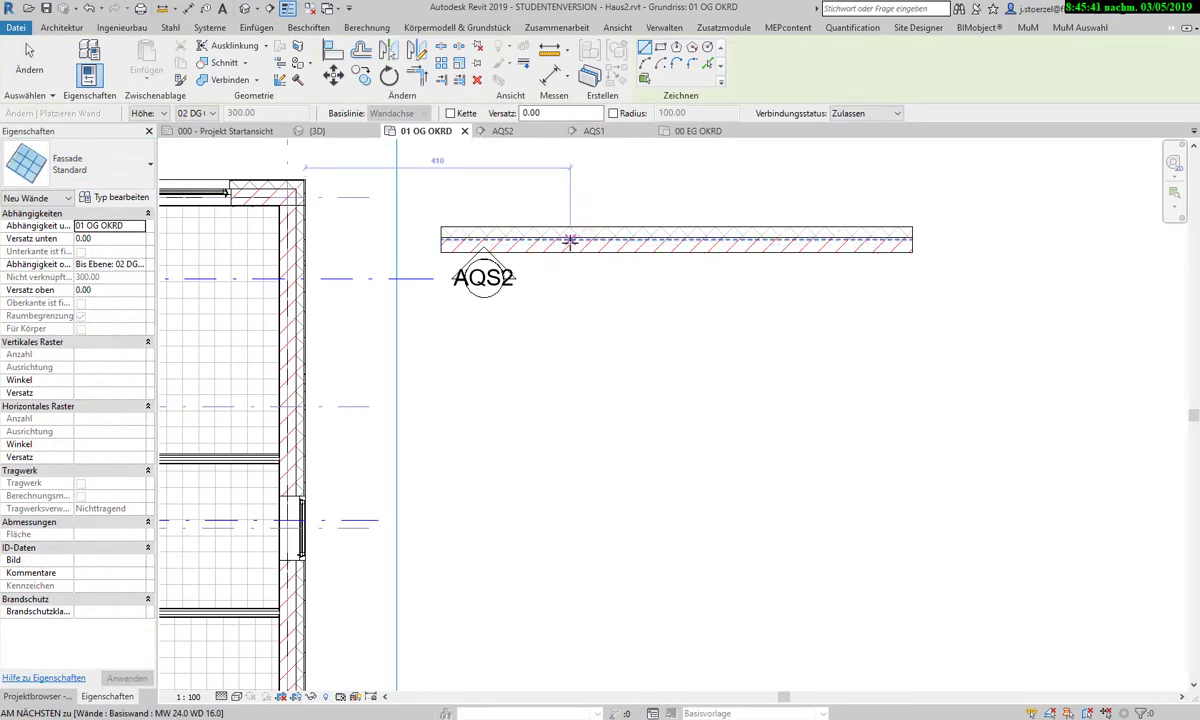
pyautogui.click(570, 241)
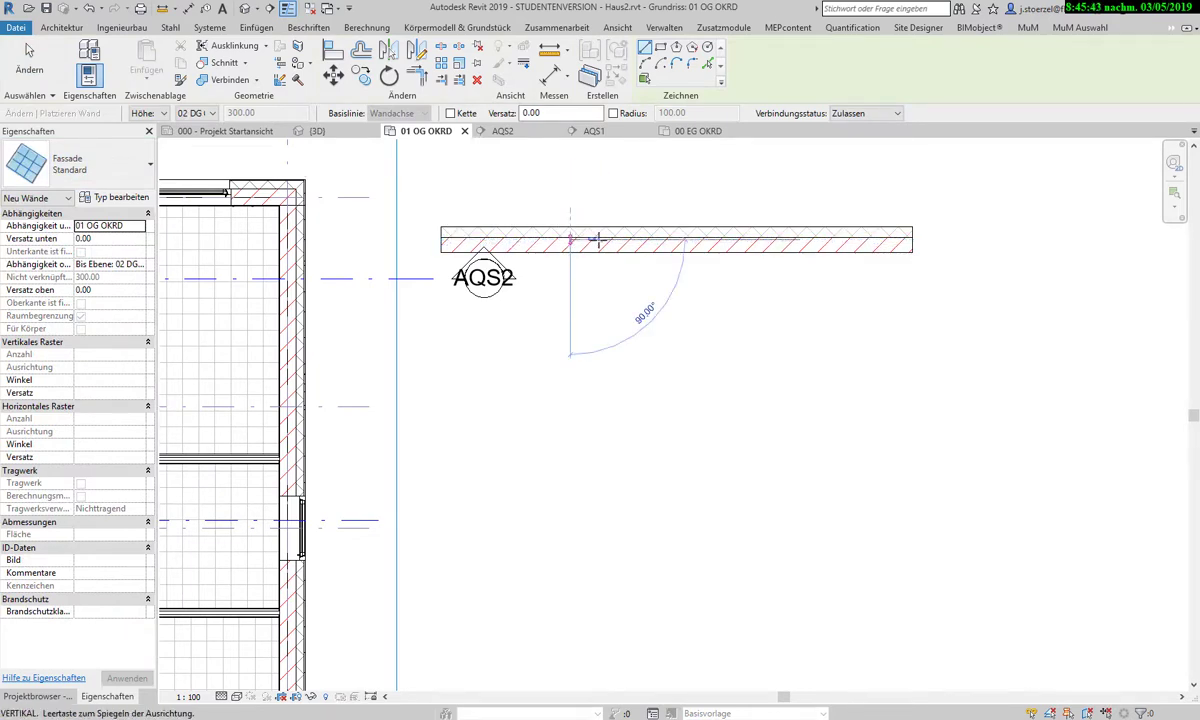
pyautogui.click(770, 241)
pyautogui.press('Escape')
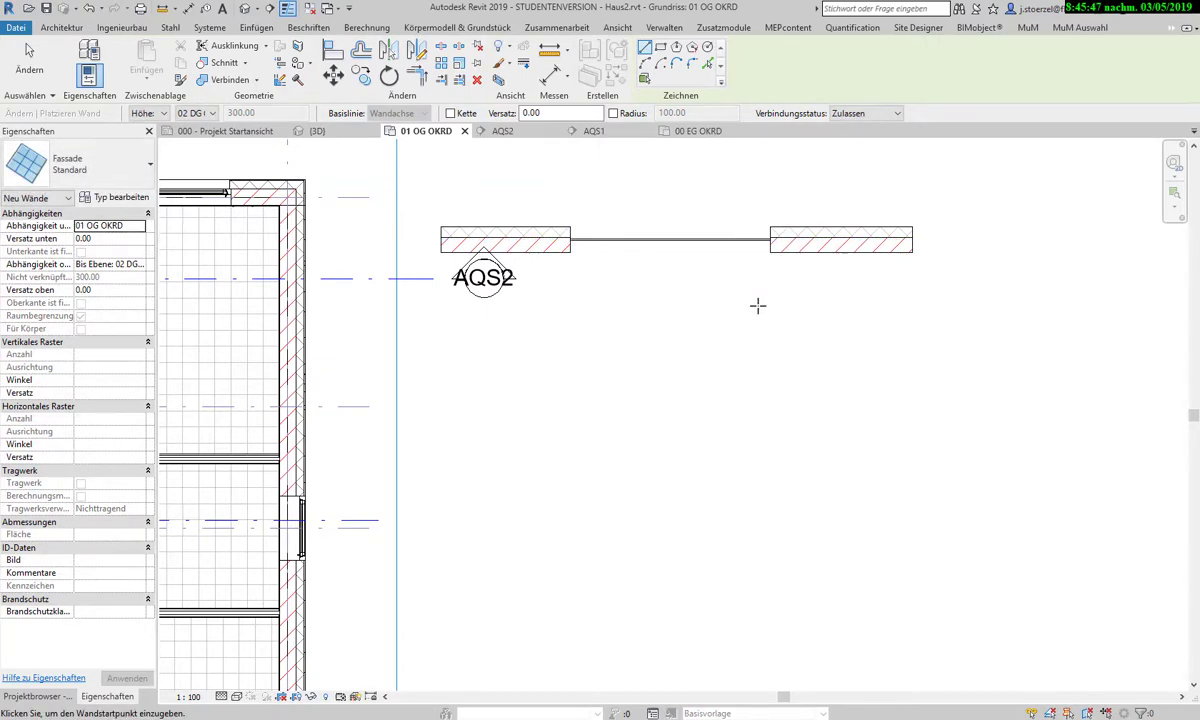
pyautogui.press('Escape')
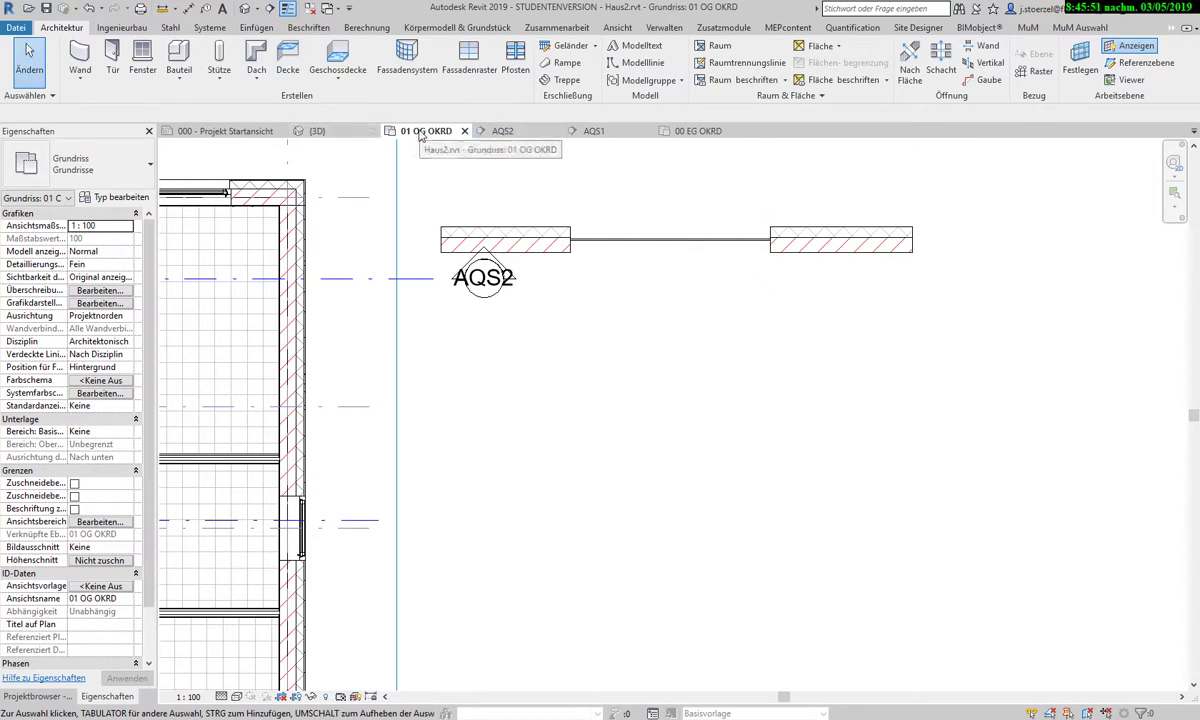
# In the 3D view, select the Fassade curtain wall and enter its profile editing
pyautogui.click(318, 131)
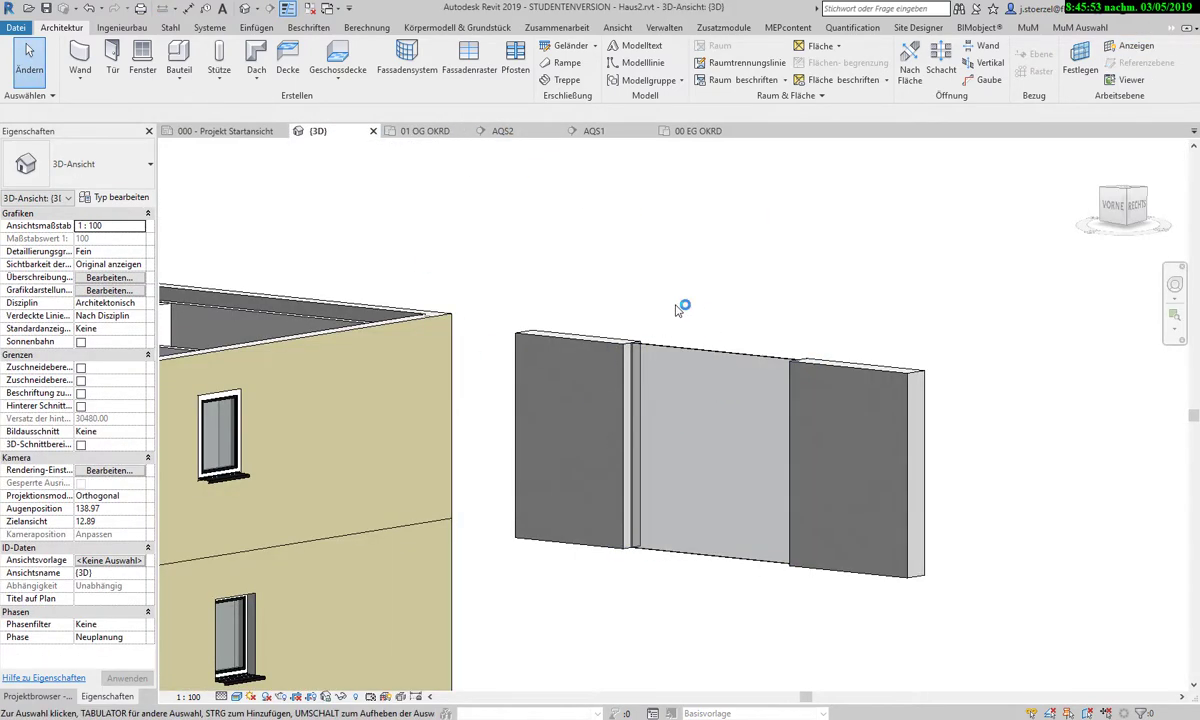
pyautogui.click(700, 358)
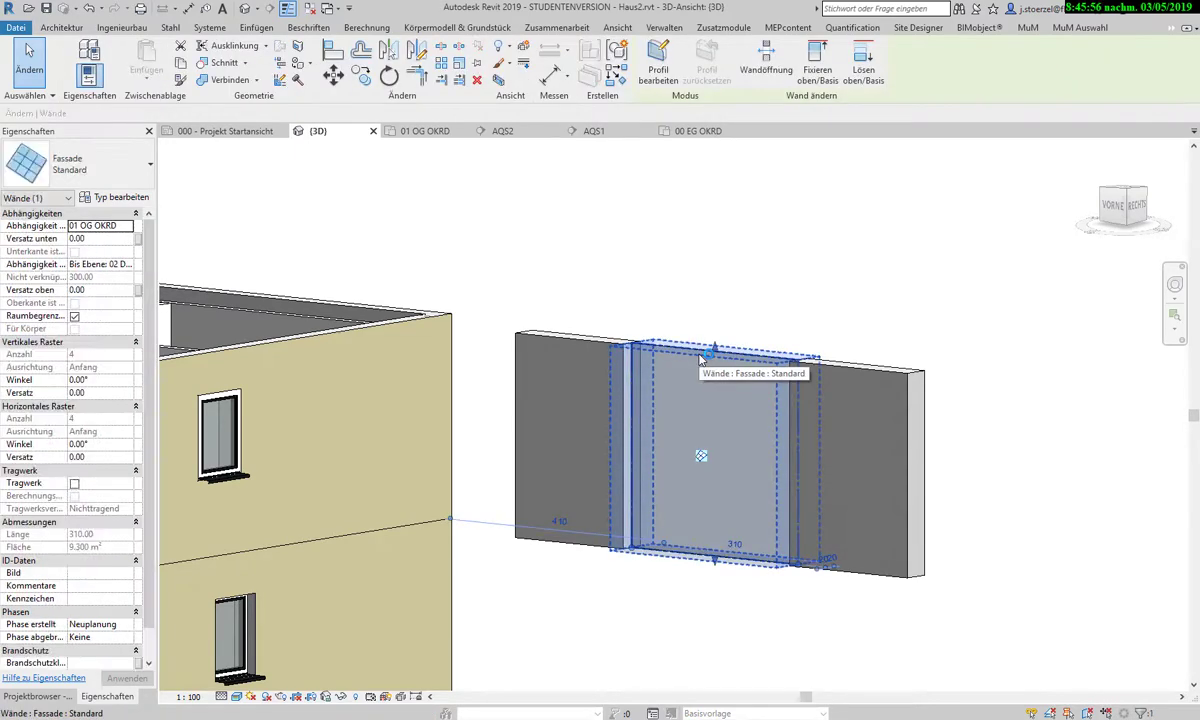
pyautogui.click(668, 76)
pyautogui.scroll(2, 624, 468)
pyautogui.scroll(2, 637, 411)
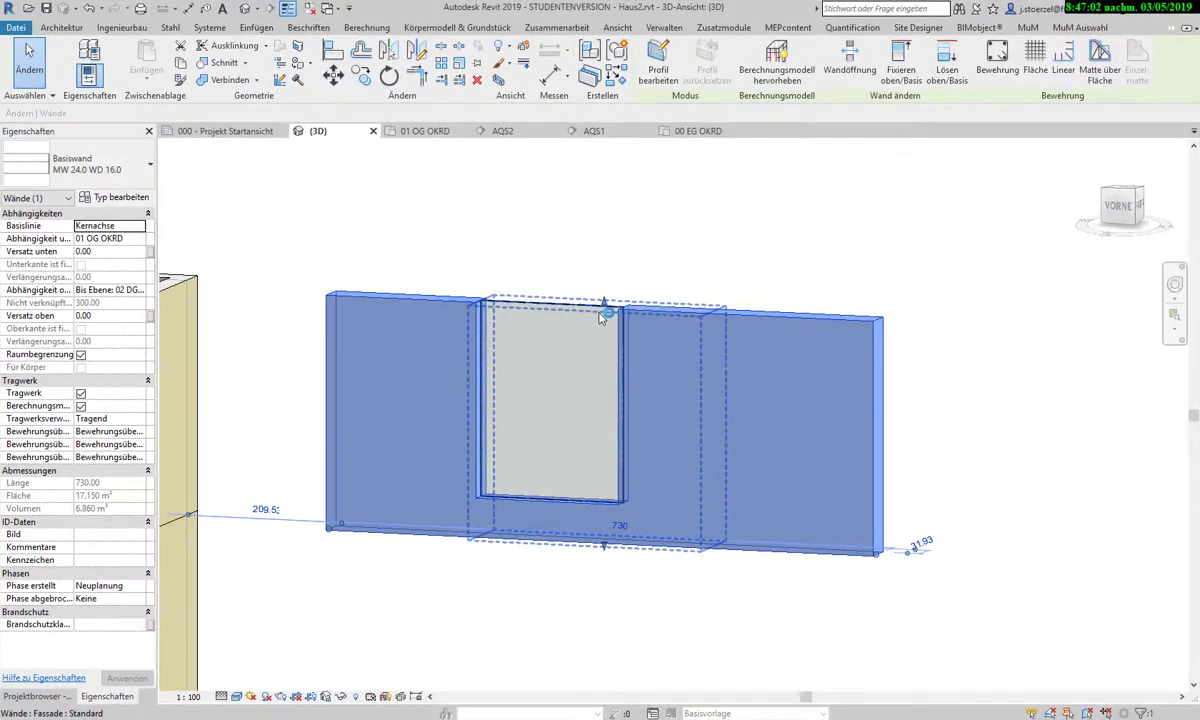
pyautogui.click(649, 343)
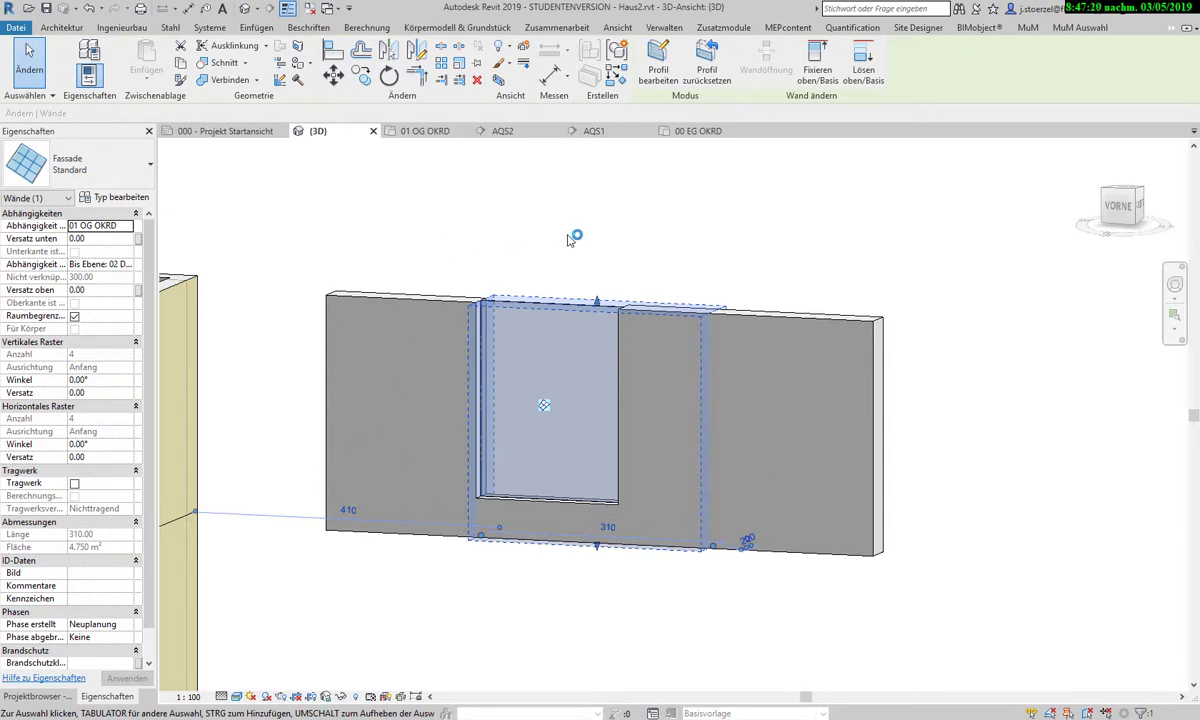
# Reset the curtain wall's profile and drag its bottom edge up toward a 32.84 offset
pyautogui.click(706, 72)
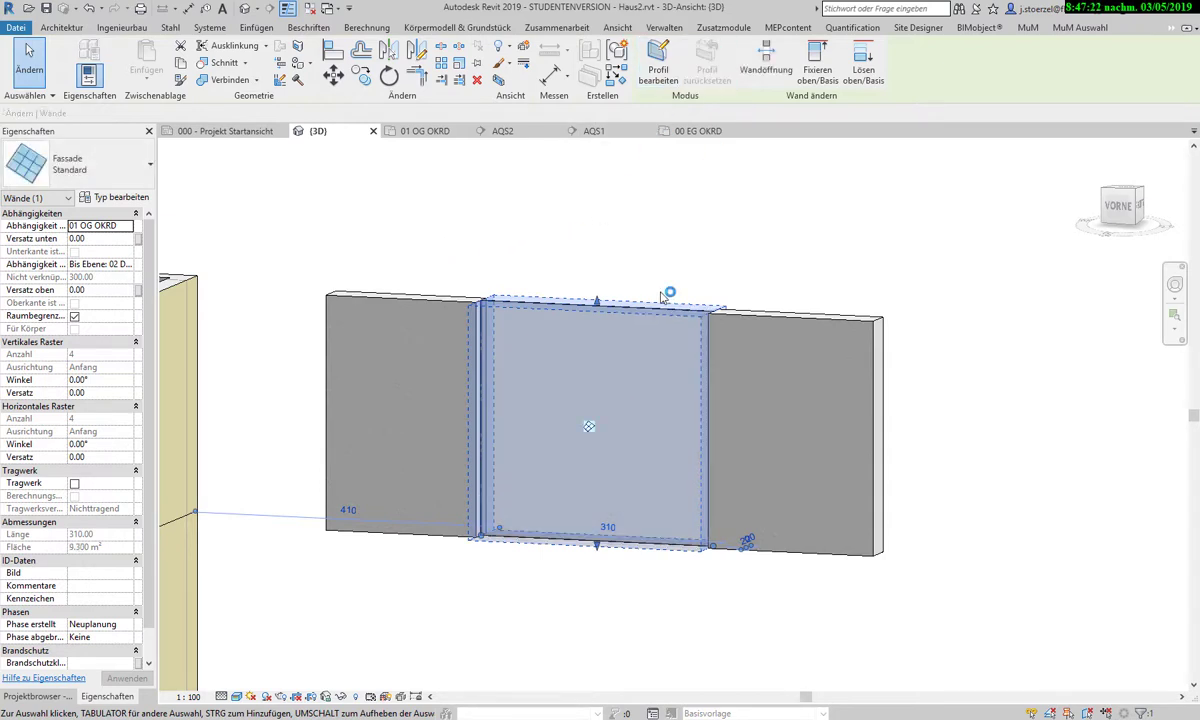
pyautogui.click(590, 578)
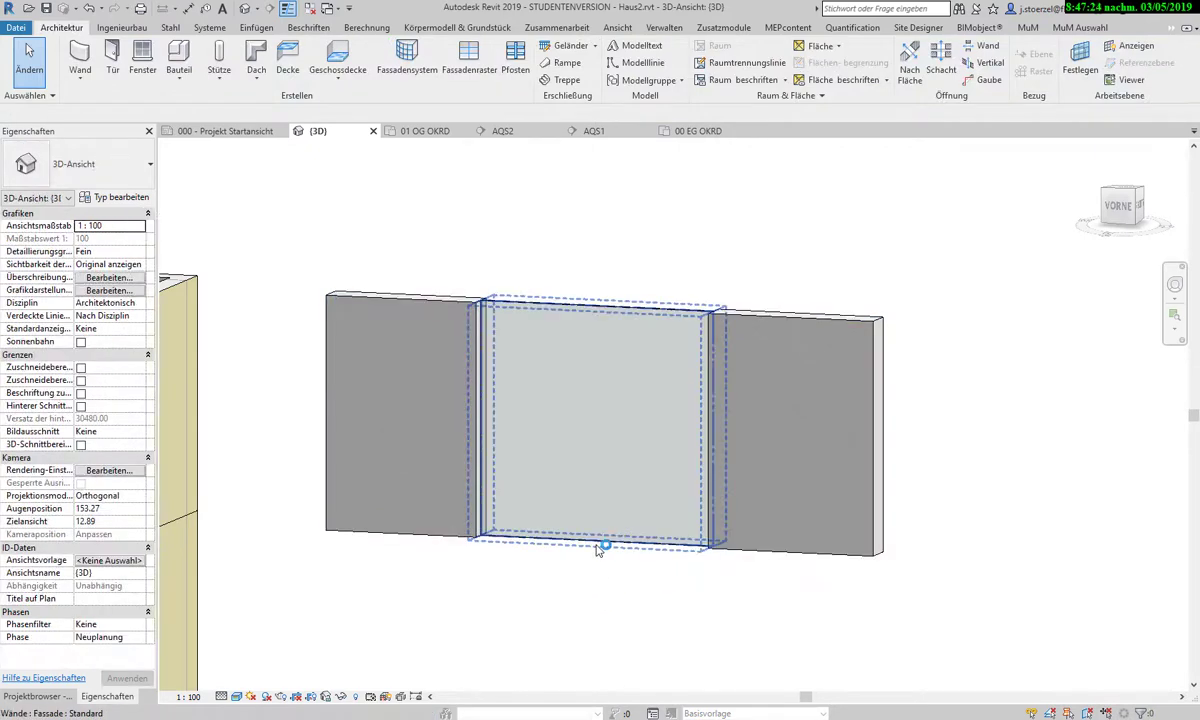
pyautogui.click(598, 549)
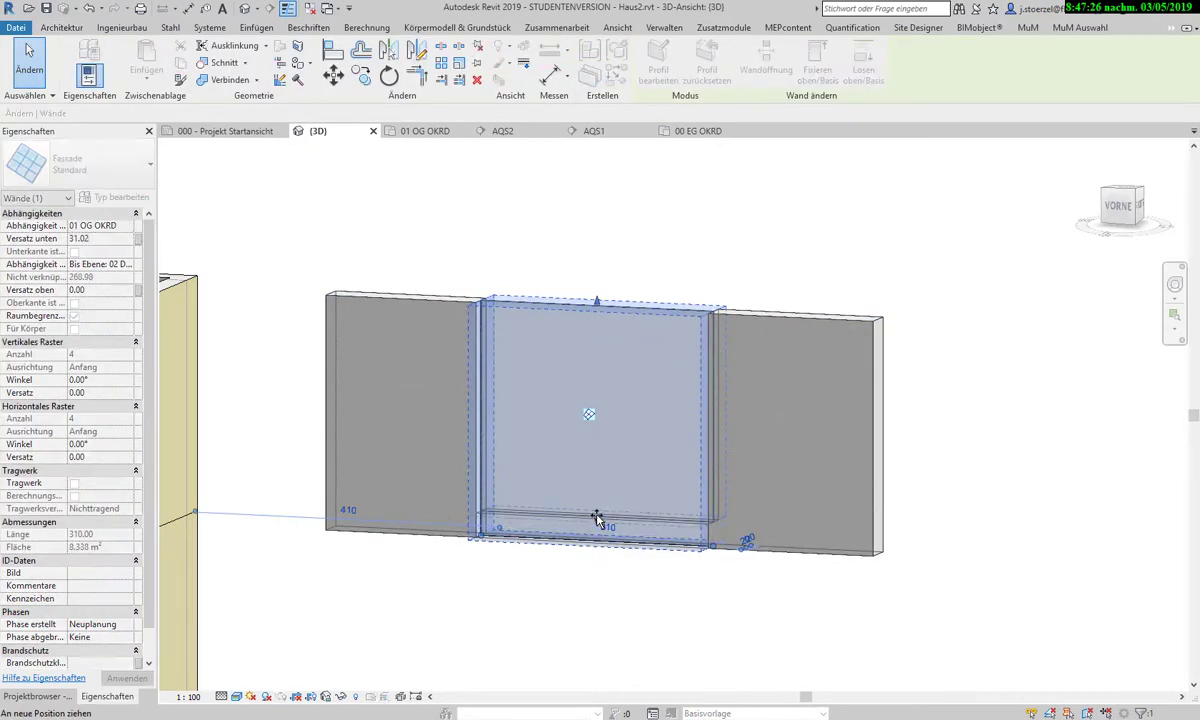
pyautogui.moveTo(597, 518); pyautogui.dragTo(598, 518)
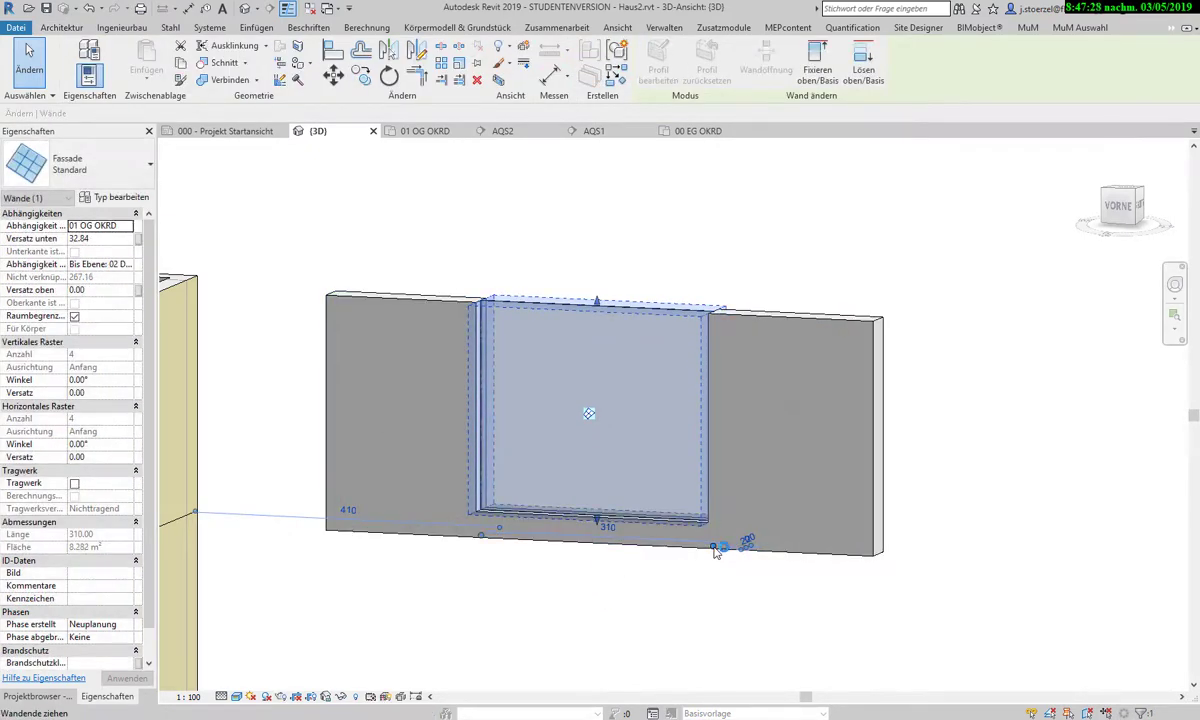
pyautogui.press('r')
pyautogui.press('s')
pyautogui.click(480, 536)
pyautogui.press('Escape')
pyautogui.press('Escape')
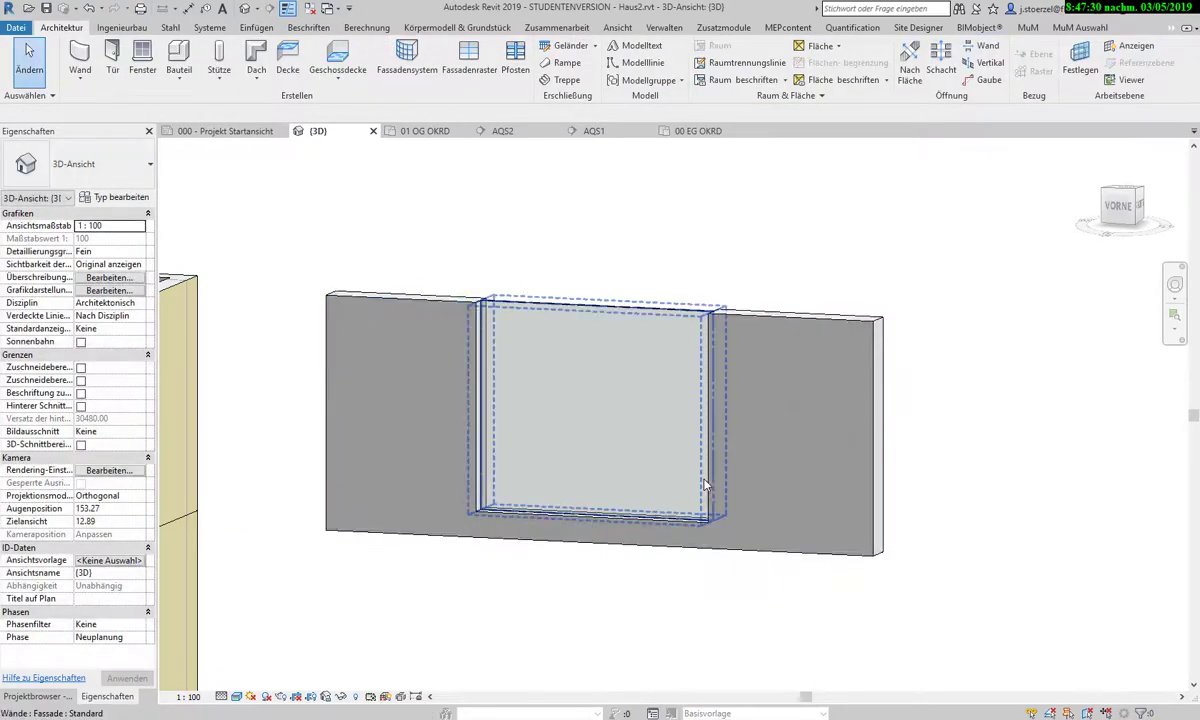
# Retry raising the curtain wall, dismiss the wall-cannot-be-created error, and open 01 OG OKRD
pyautogui.click(706, 484)
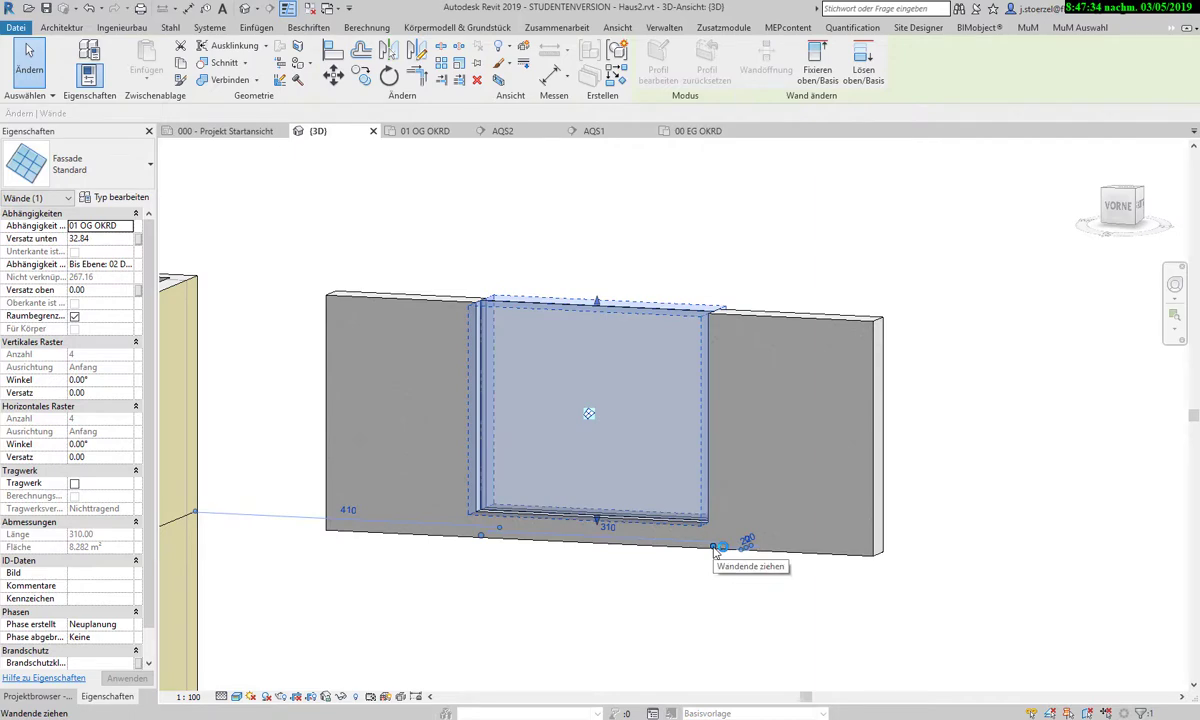
pyautogui.press('r')
pyautogui.press('s')
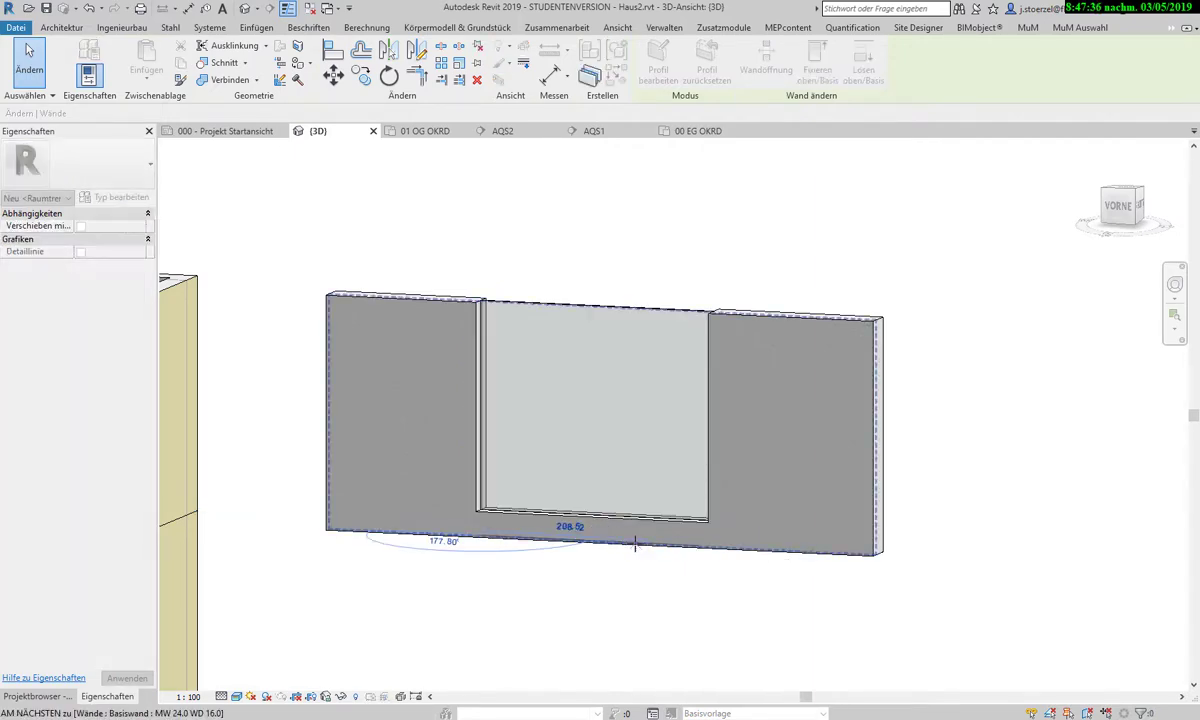
pyautogui.click(635, 543)
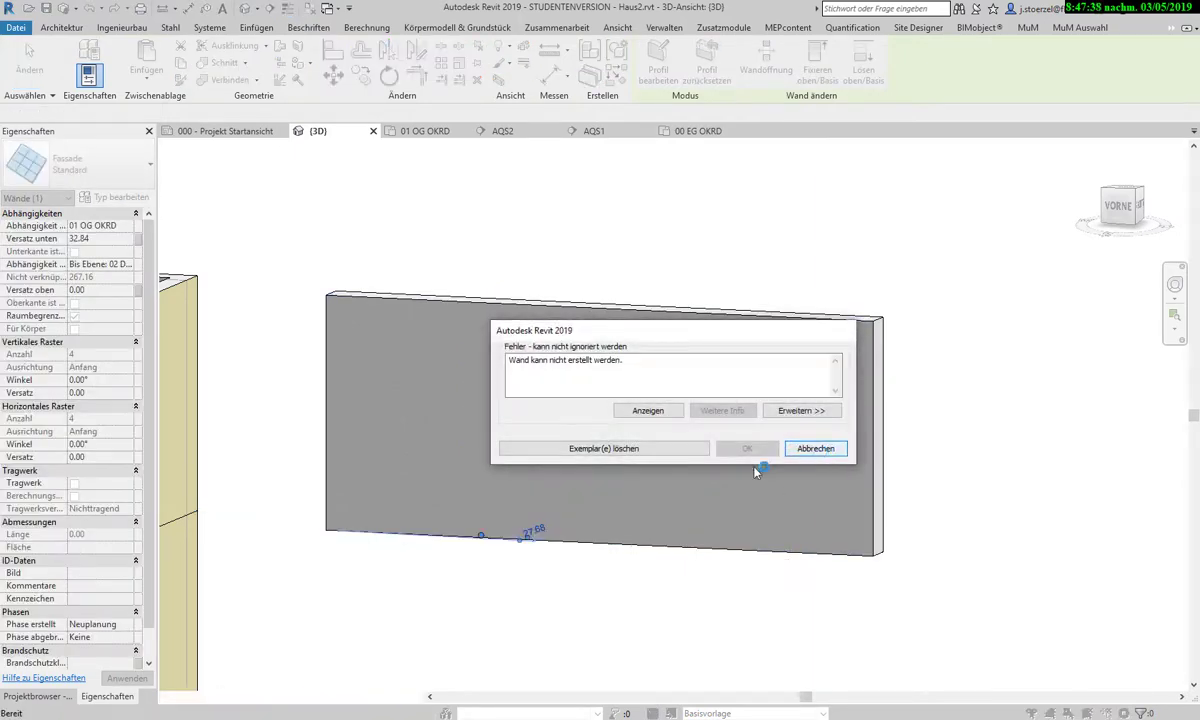
pyautogui.click(817, 447)
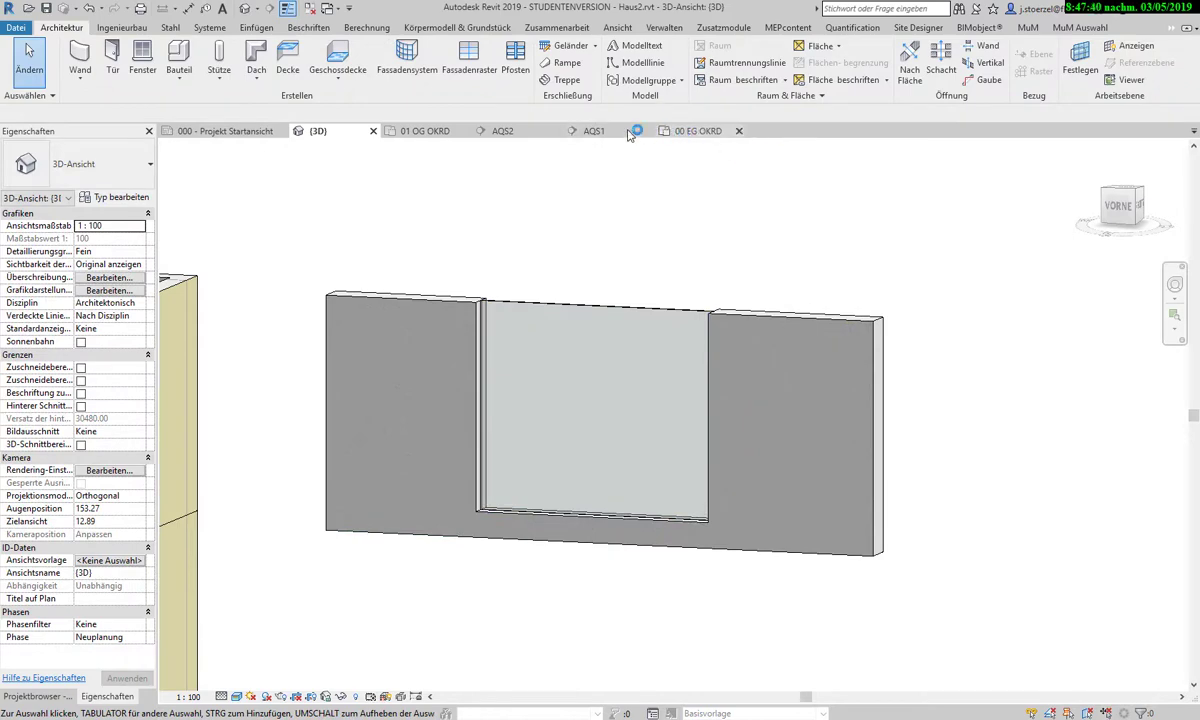
pyautogui.click(475, 130)
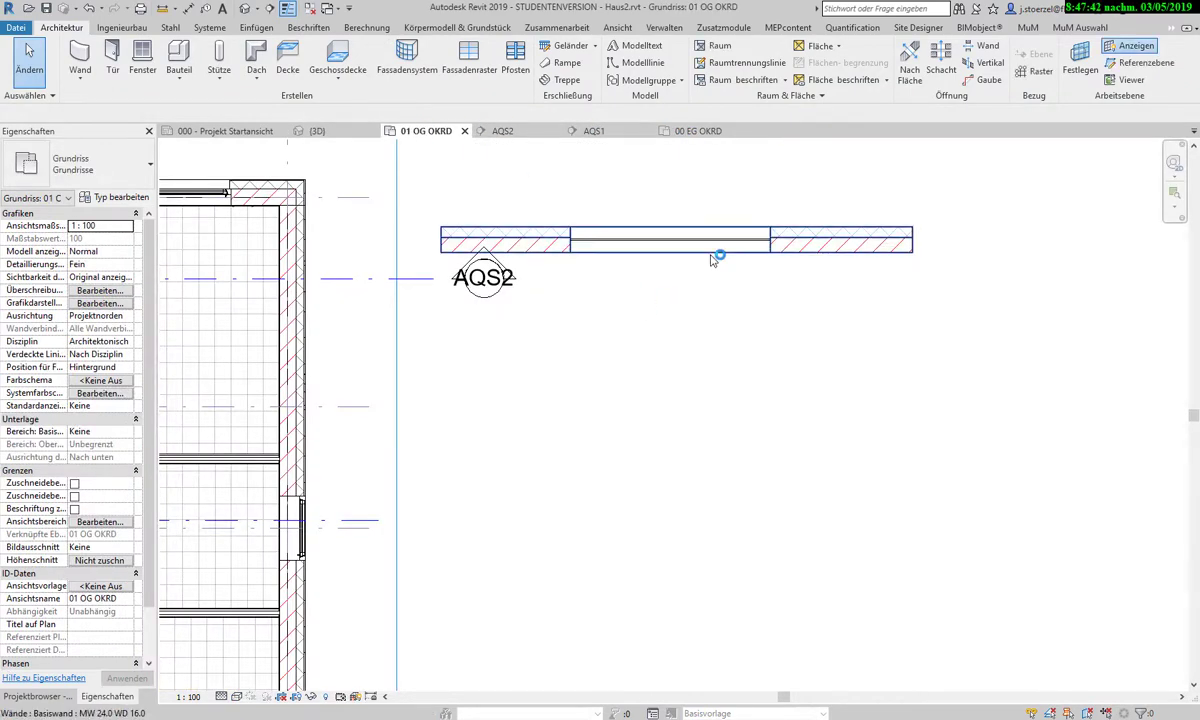
# Drag the curtain-wall segment's right end to shorten it from 310 to 220, then view it in 3D
pyautogui.click(772, 253)
pyautogui.click(691, 300)
pyautogui.click(651, 243)
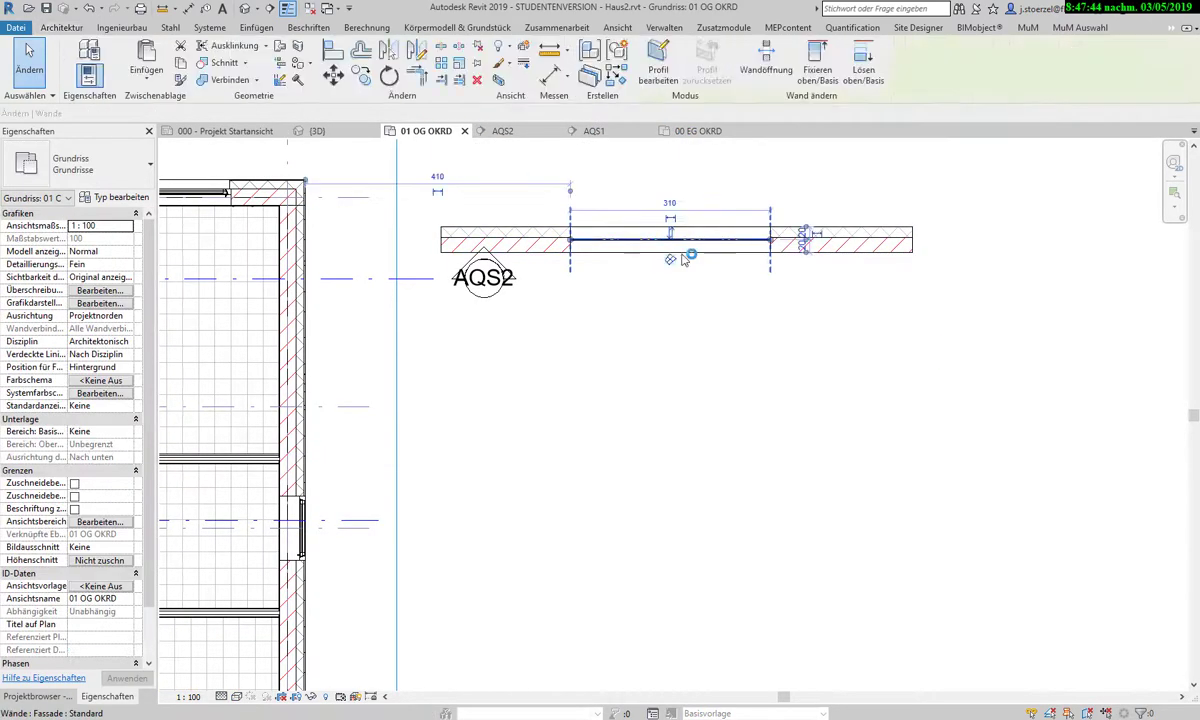
pyautogui.moveTo(782, 257); pyautogui.dragTo(712, 252)
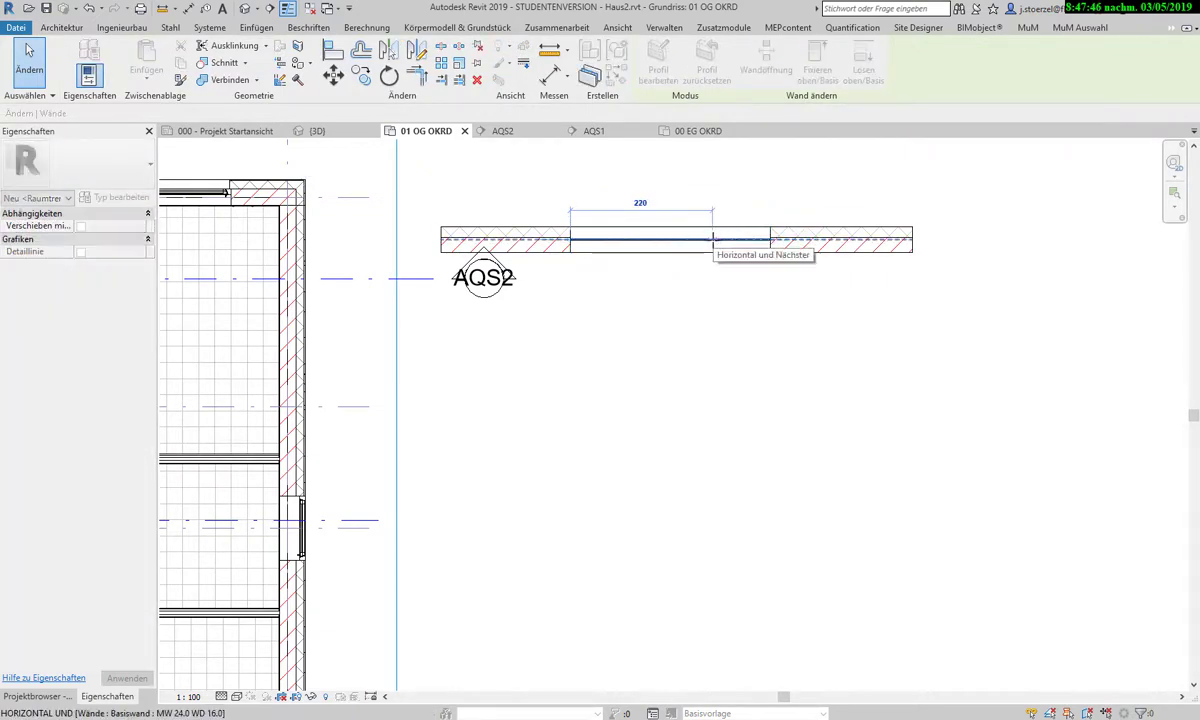
pyautogui.click(756, 398)
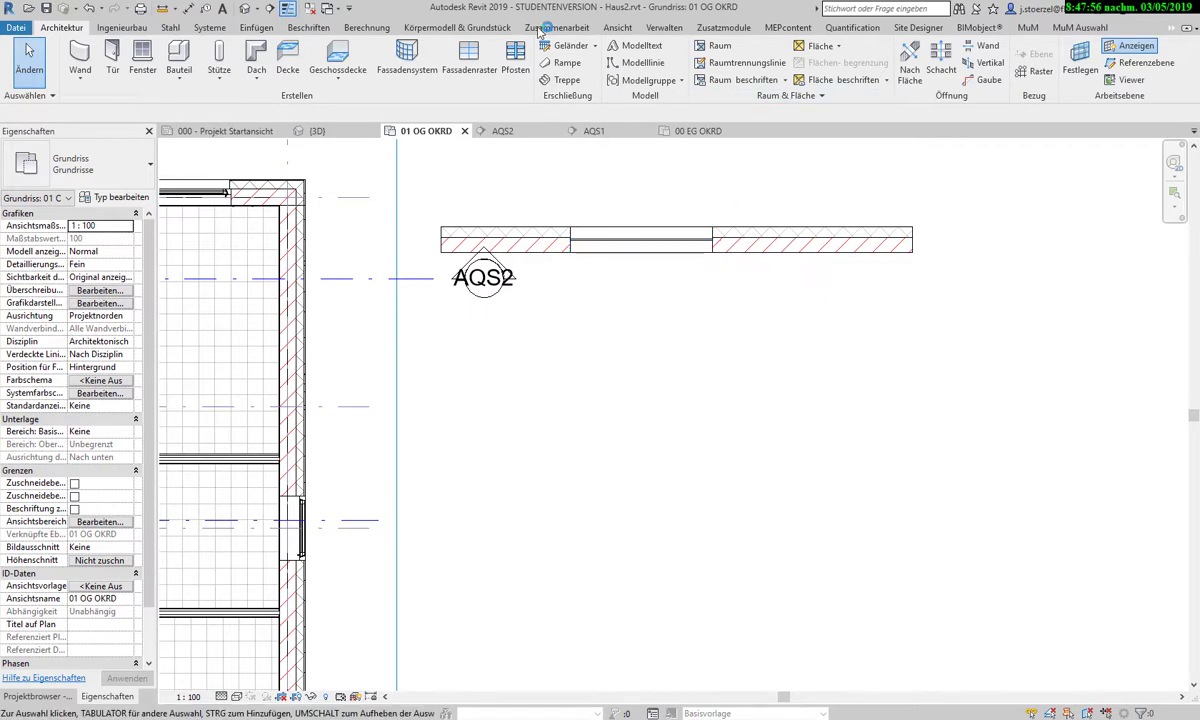
pyautogui.click(317, 130)
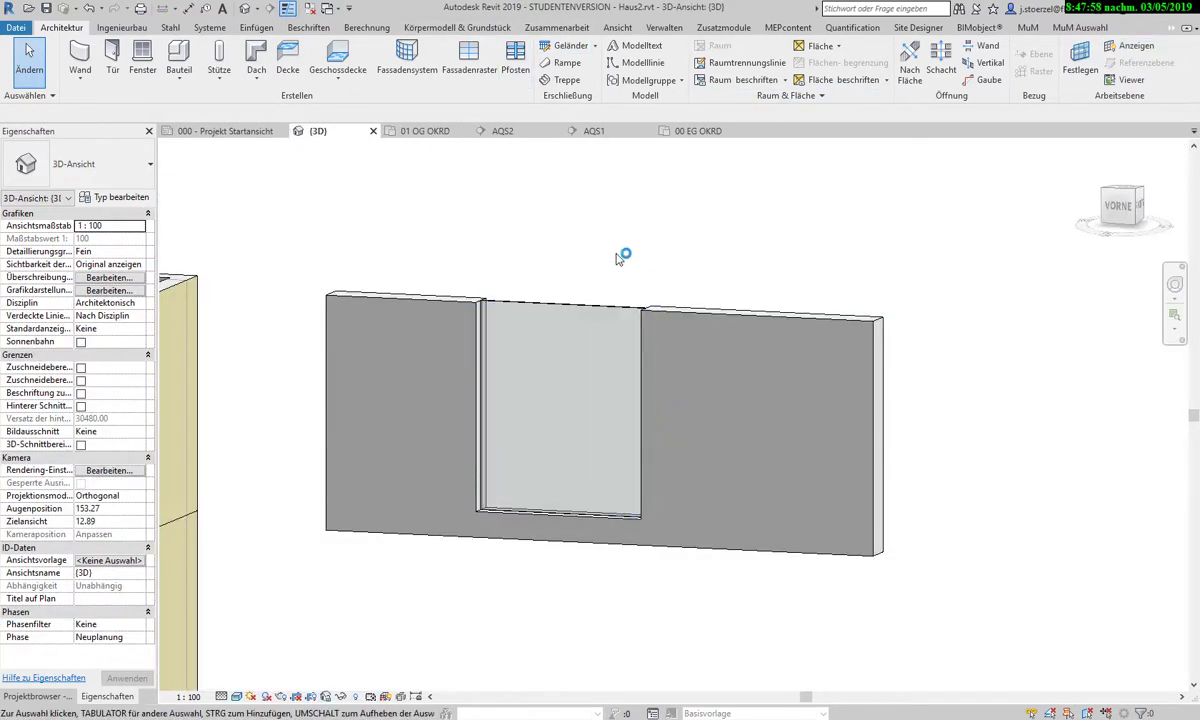
# Drag the curtain wall's top down to a -33.91 top offset, giving 233.25 height and 5.132 m² area
pyautogui.click(570, 305)
pyautogui.moveTo(568, 302); pyautogui.dragTo(562, 330)
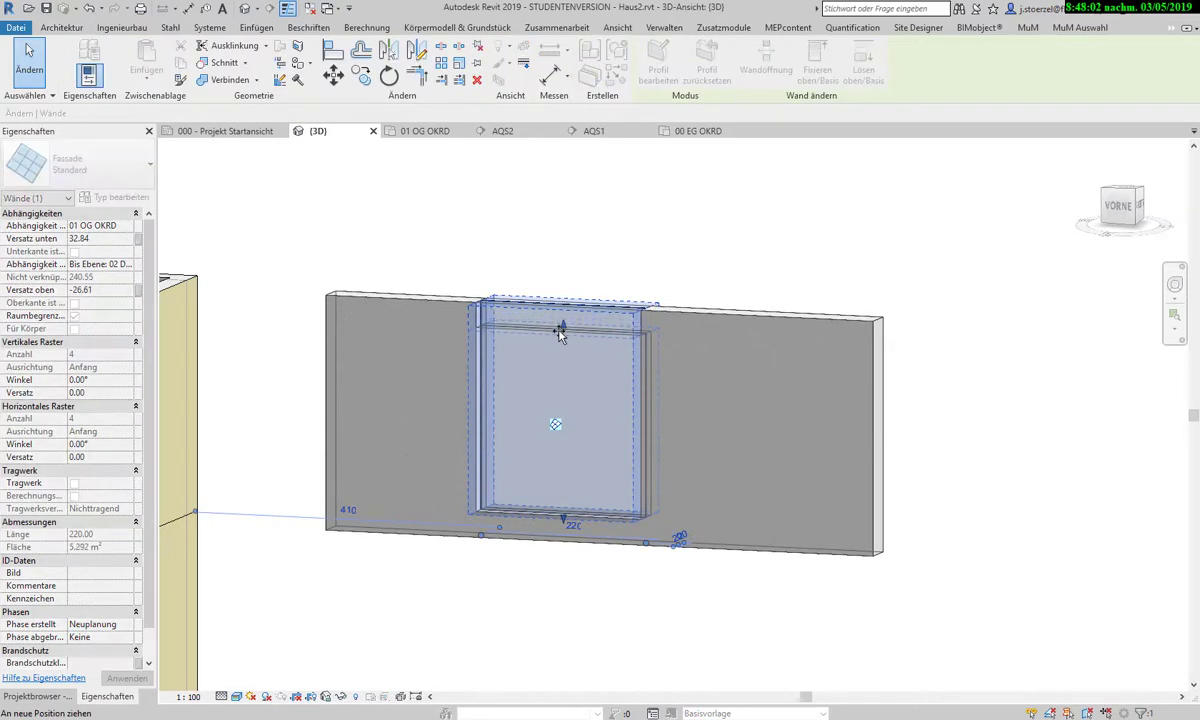
pyautogui.click(628, 247)
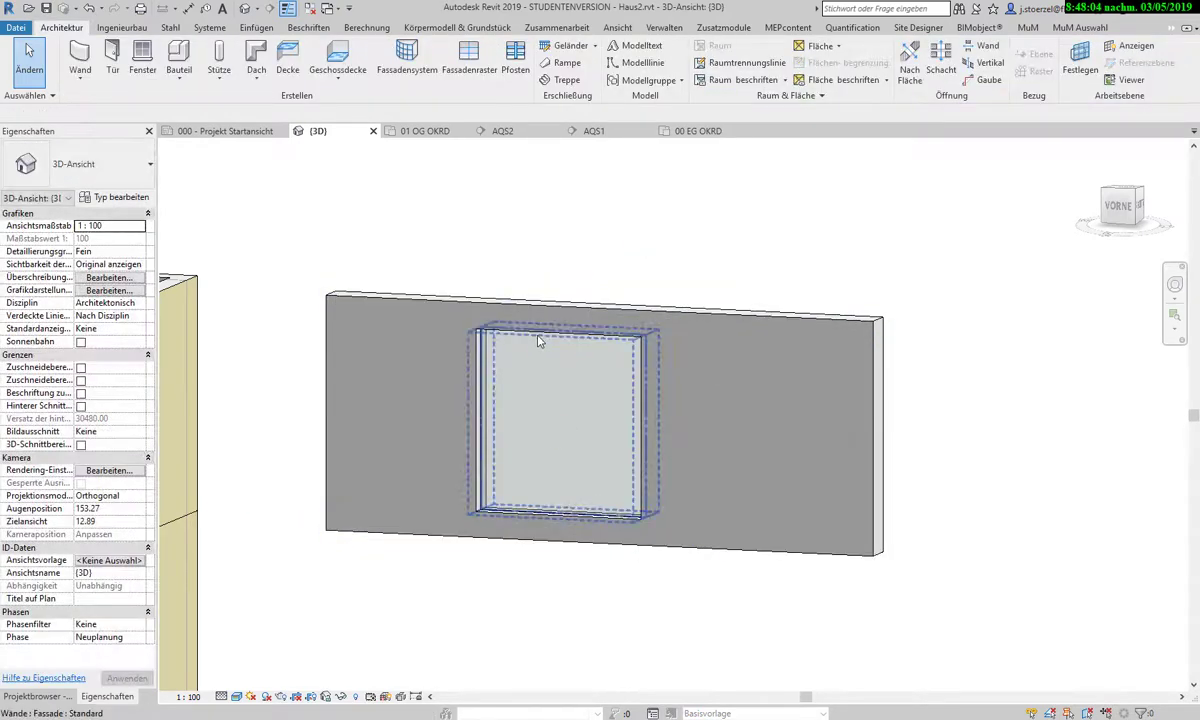
pyautogui.click(607, 418)
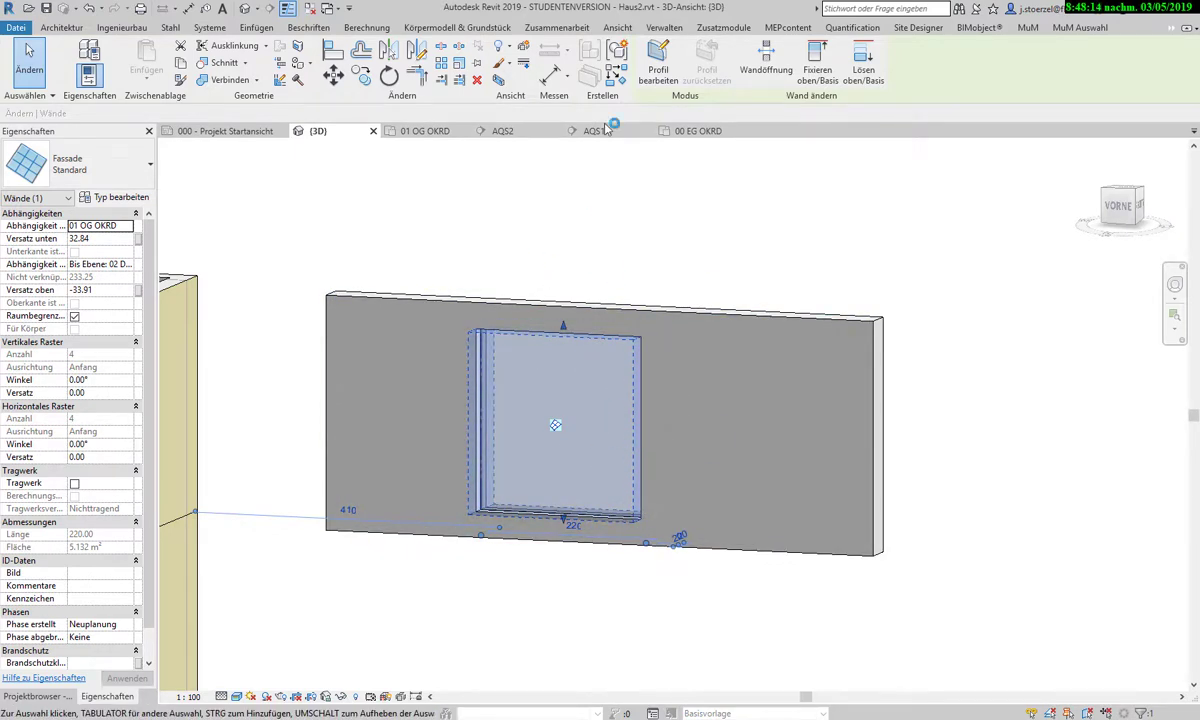
# In the curtain wall's profile sketch, draw a horizontal line and an arc spanning the window's top
pyautogui.click(657, 67)
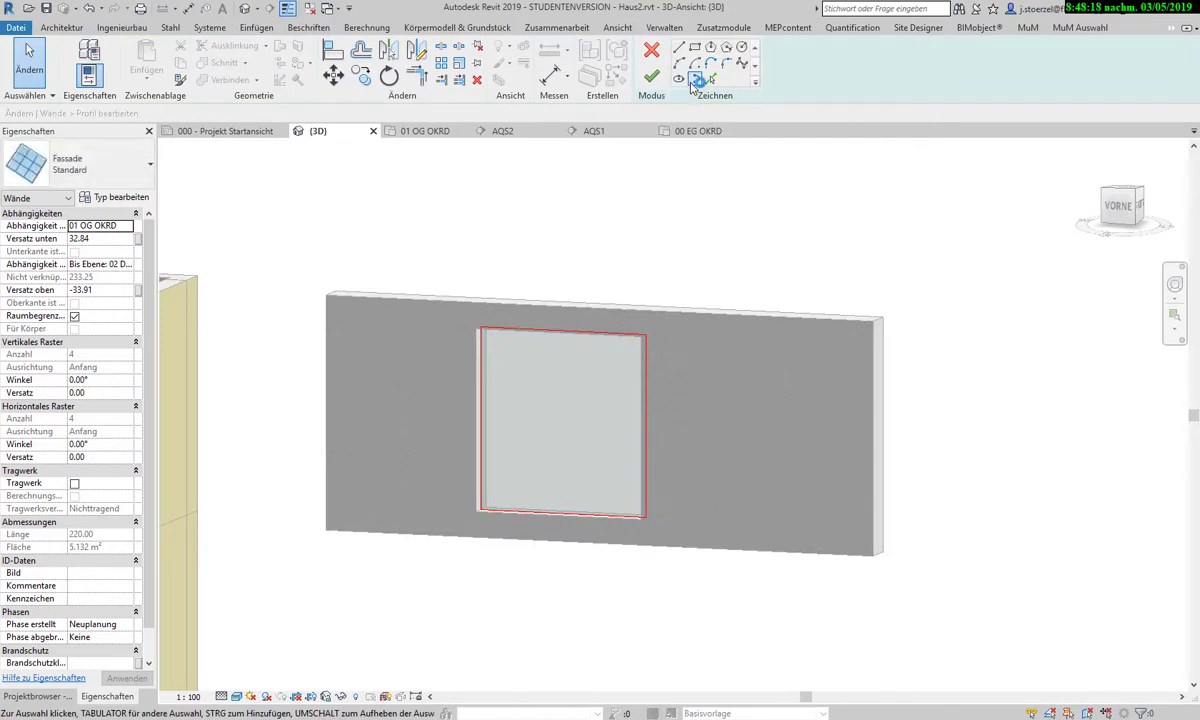
pyautogui.click(696, 79)
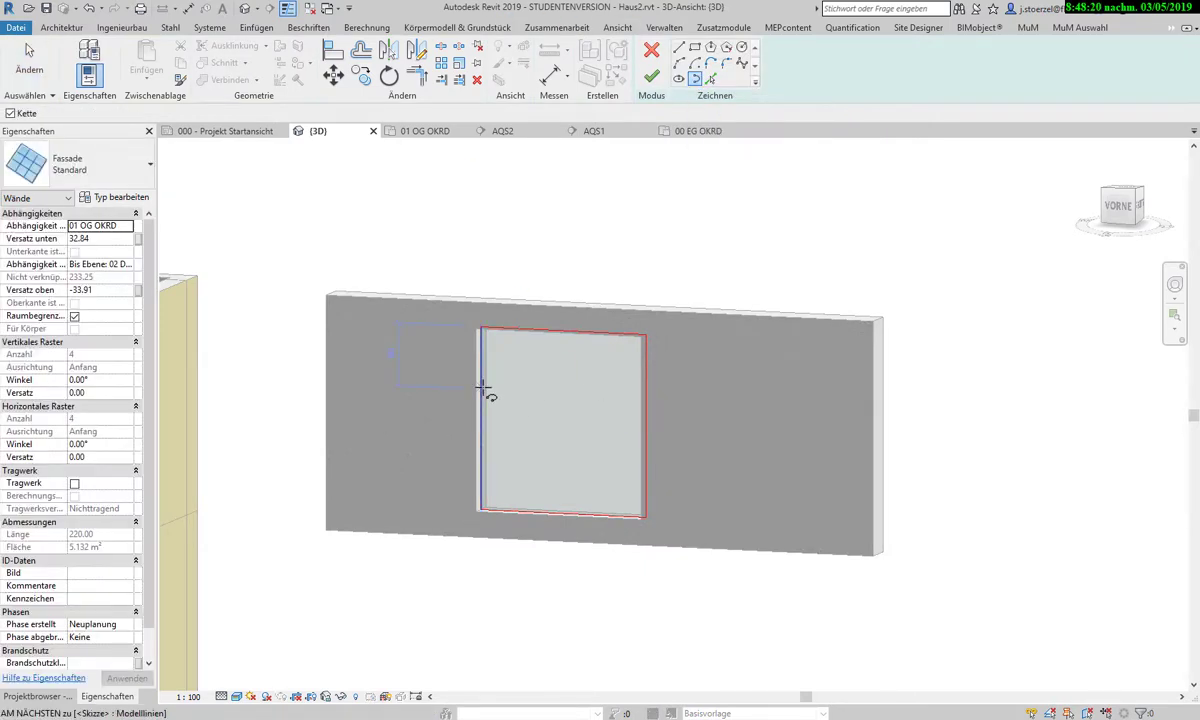
pyautogui.click(680, 48)
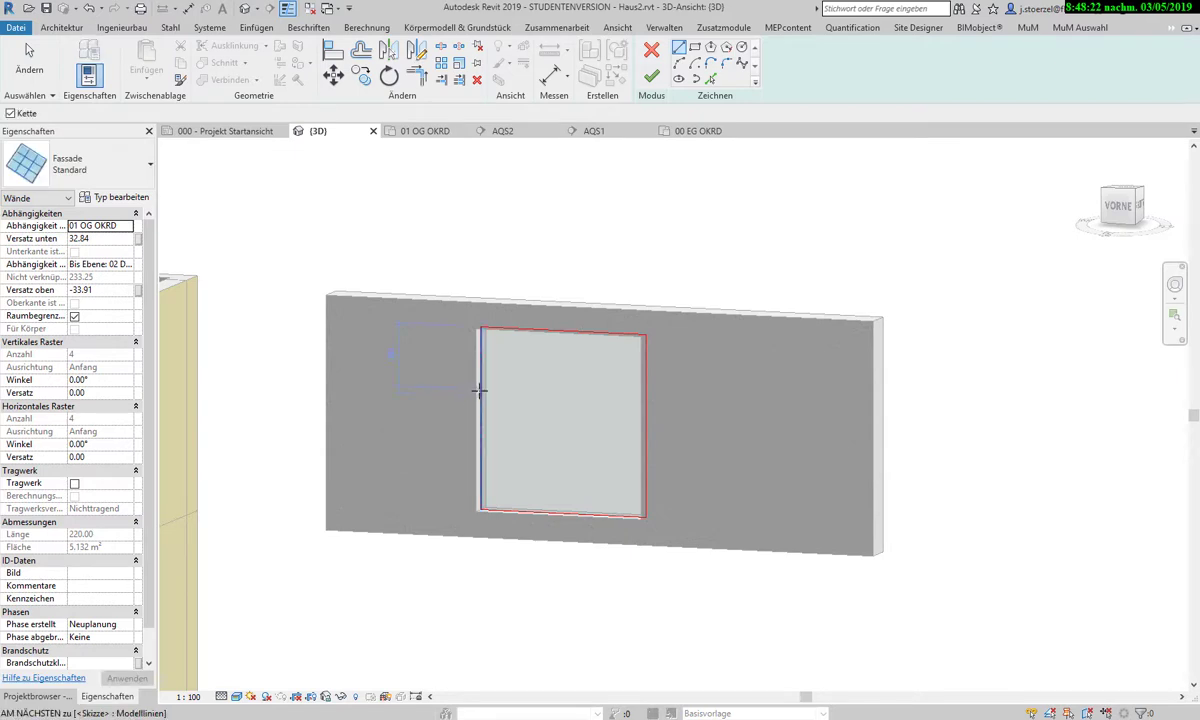
pyautogui.click(693, 401)
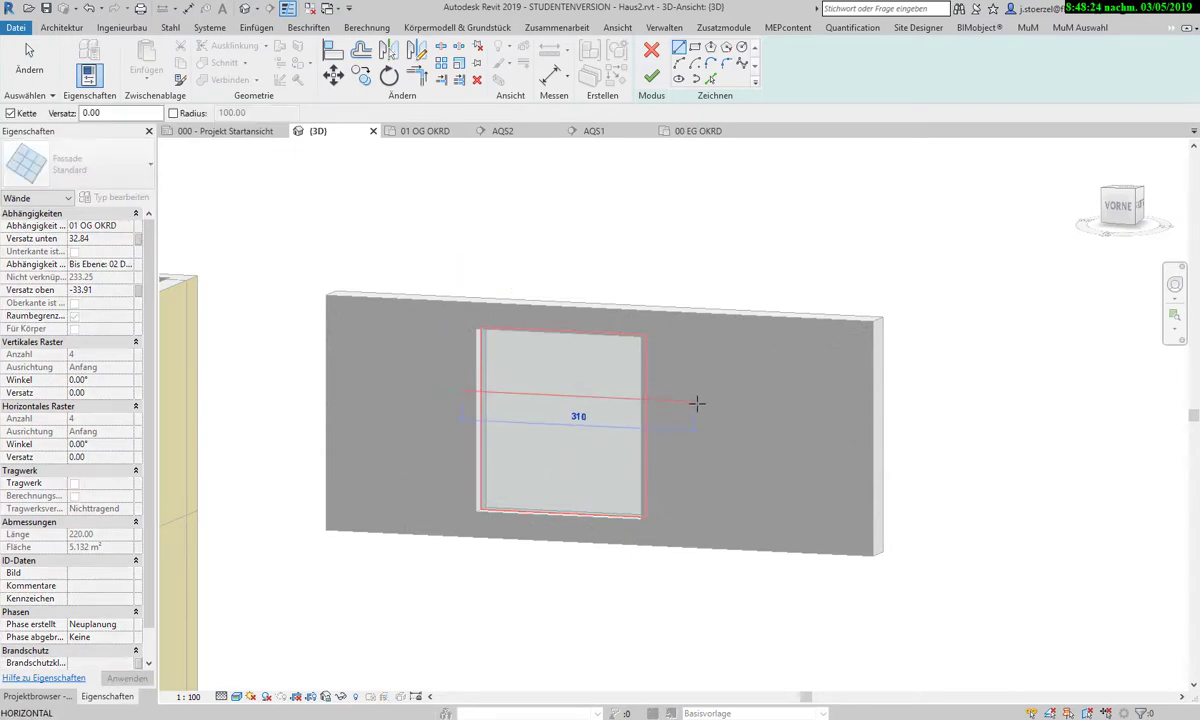
pyautogui.press('Escape')
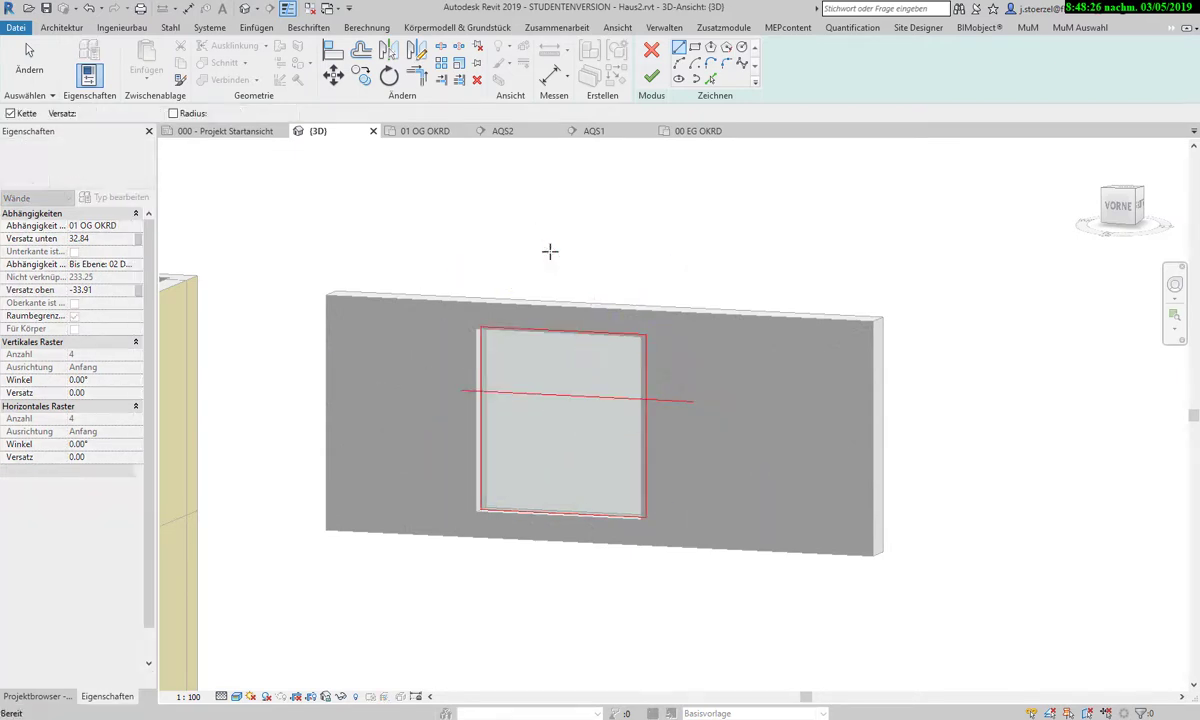
pyautogui.press('Escape')
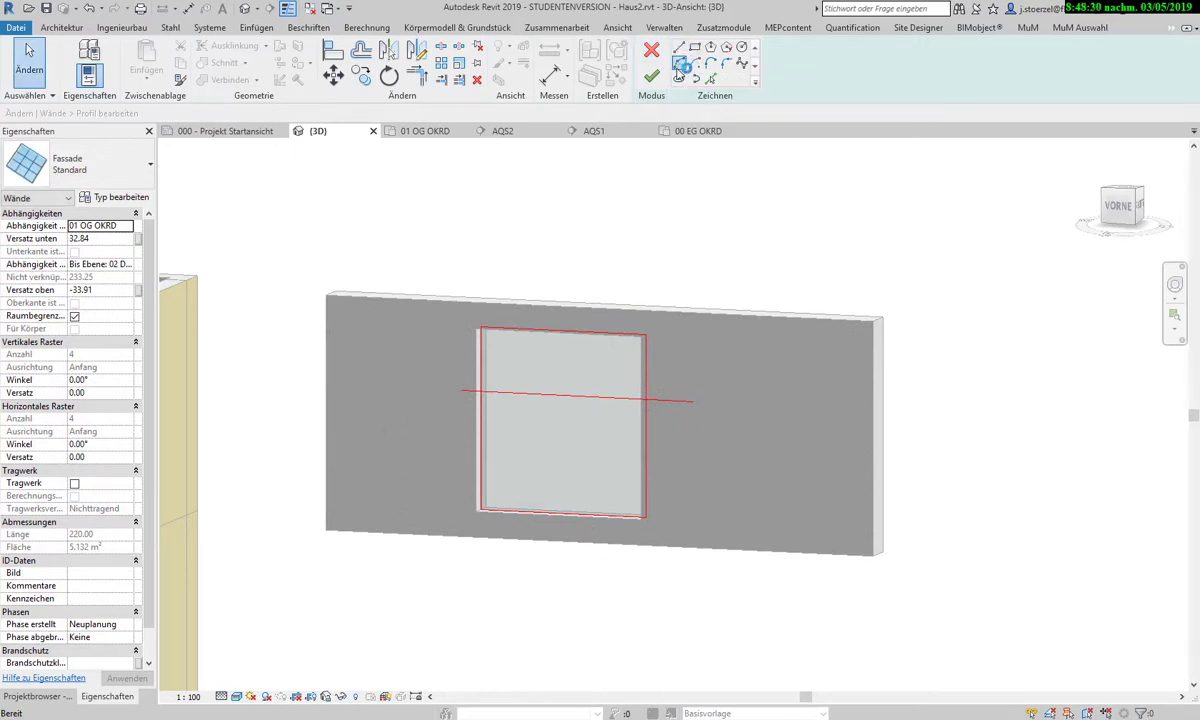
pyautogui.click(679, 64)
pyautogui.click(475, 392)
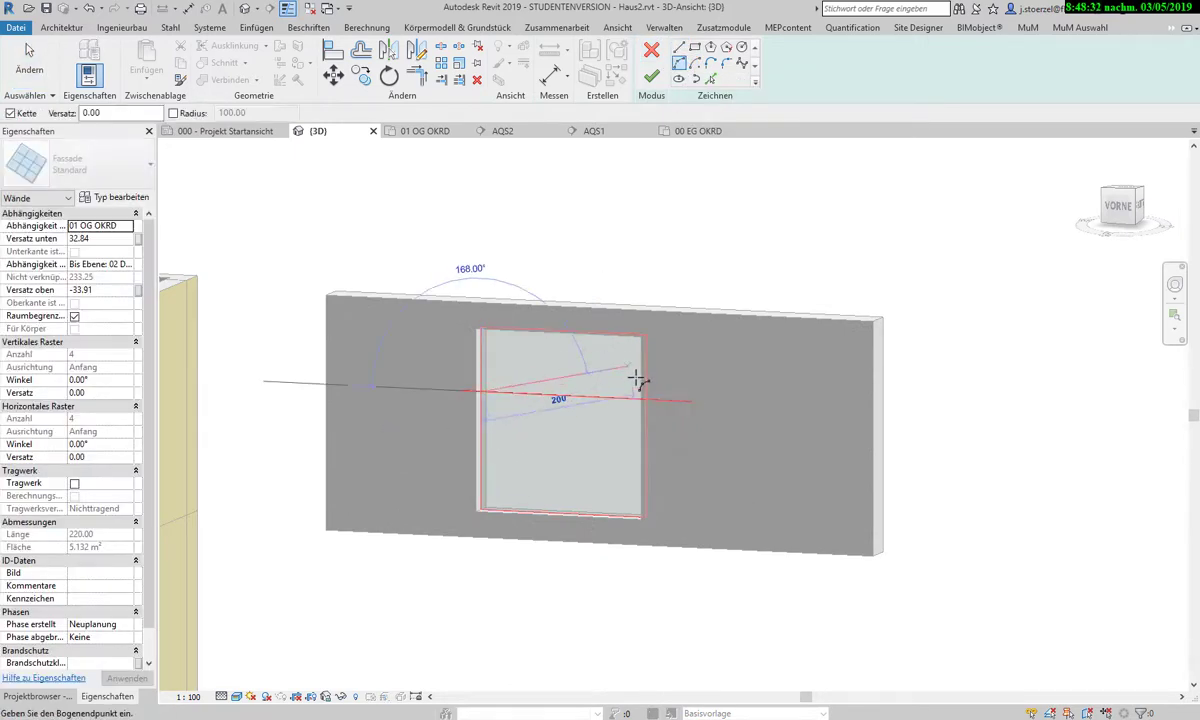
pyautogui.click(645, 399)
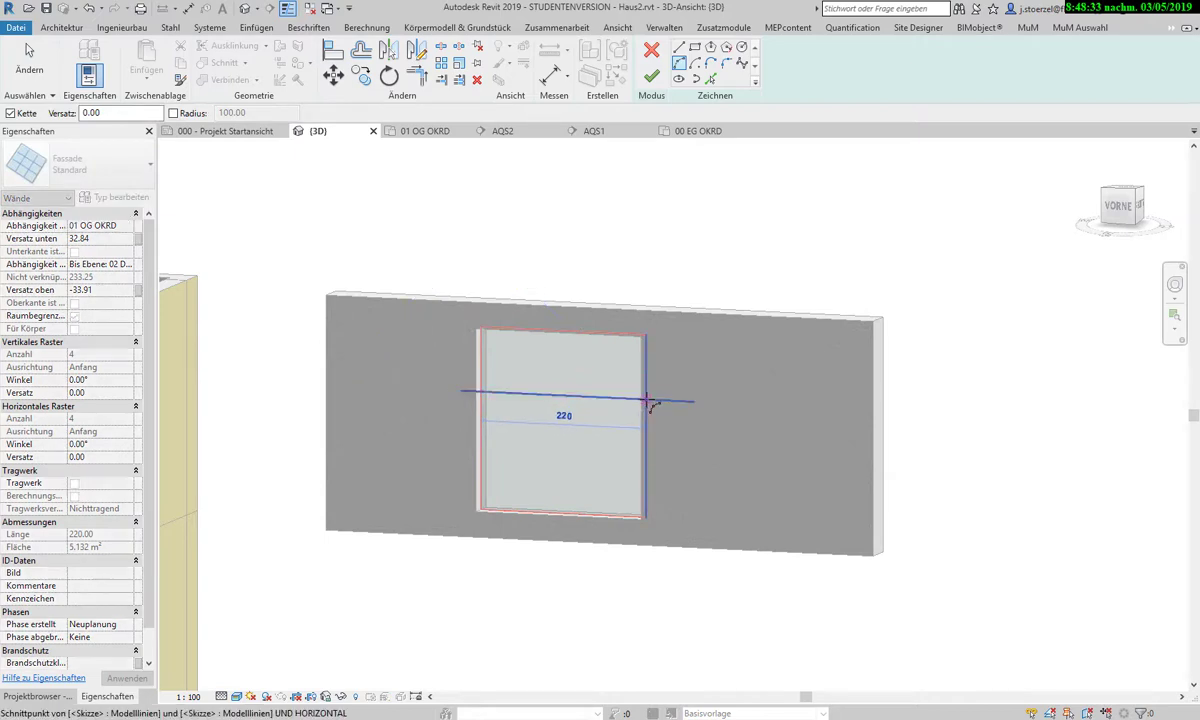
pyautogui.click(565, 347)
pyautogui.press('Escape')
pyautogui.press('Escape')
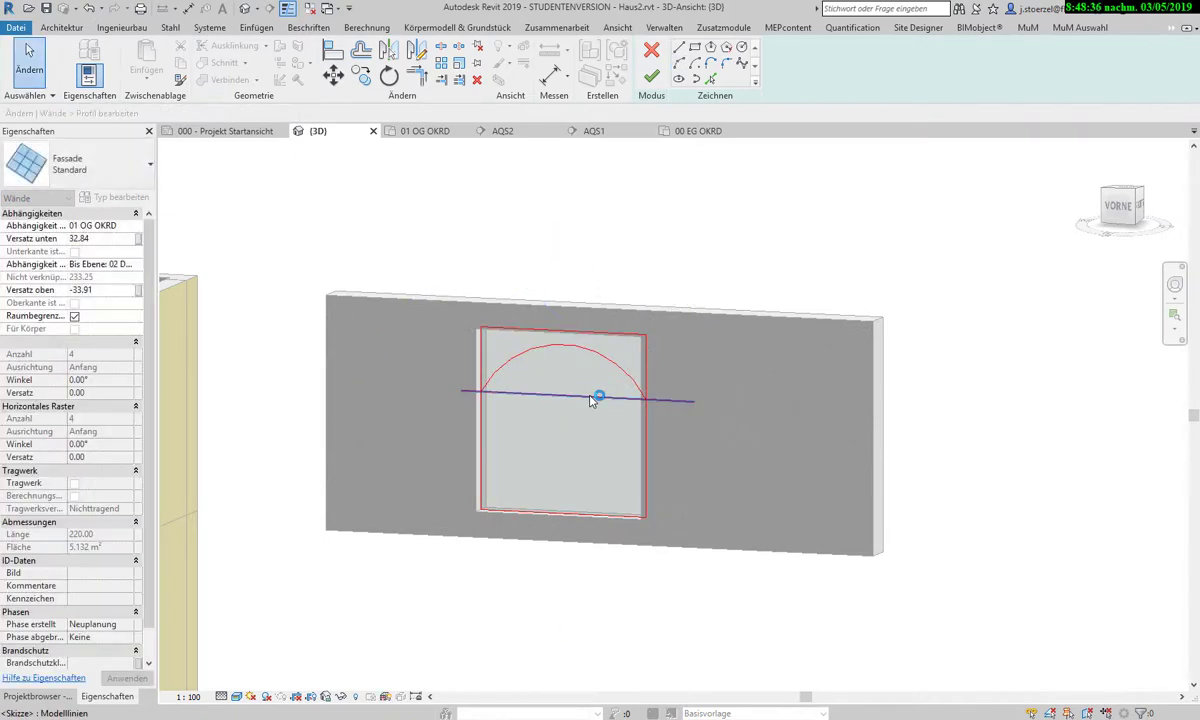
# Delete the horizontal sketch line, trim both side lines to the arc, and finish the profile
pyautogui.click(593, 400)
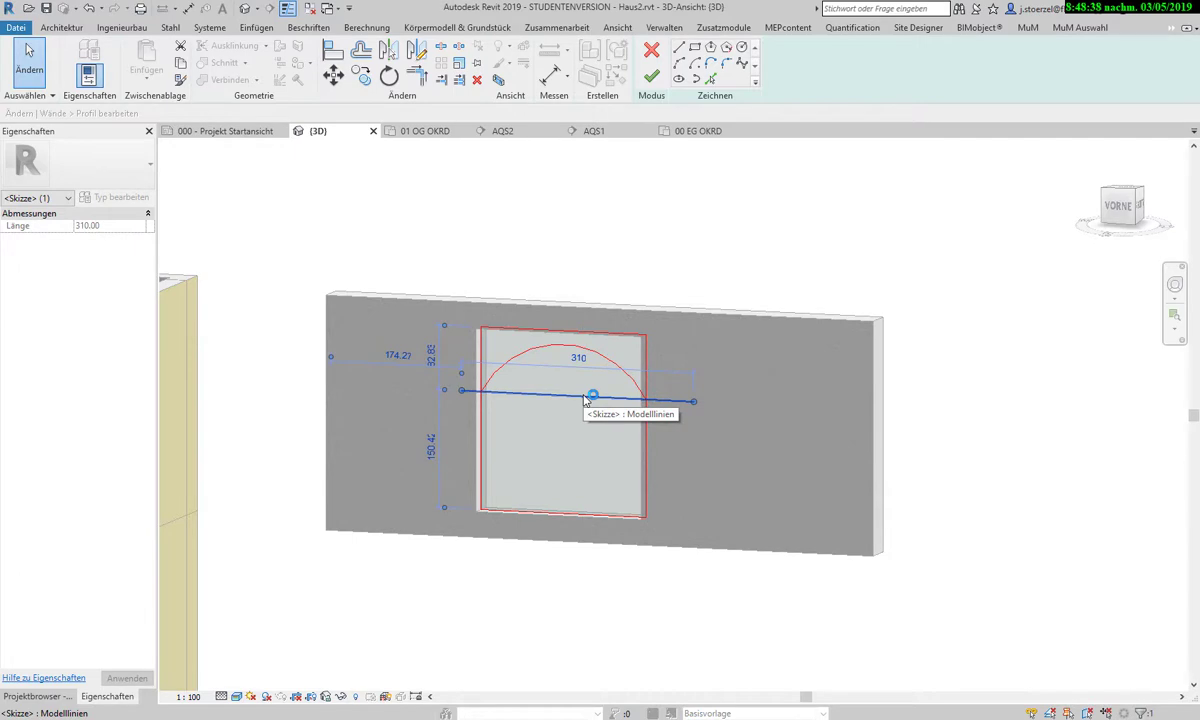
pyautogui.press('Delete')
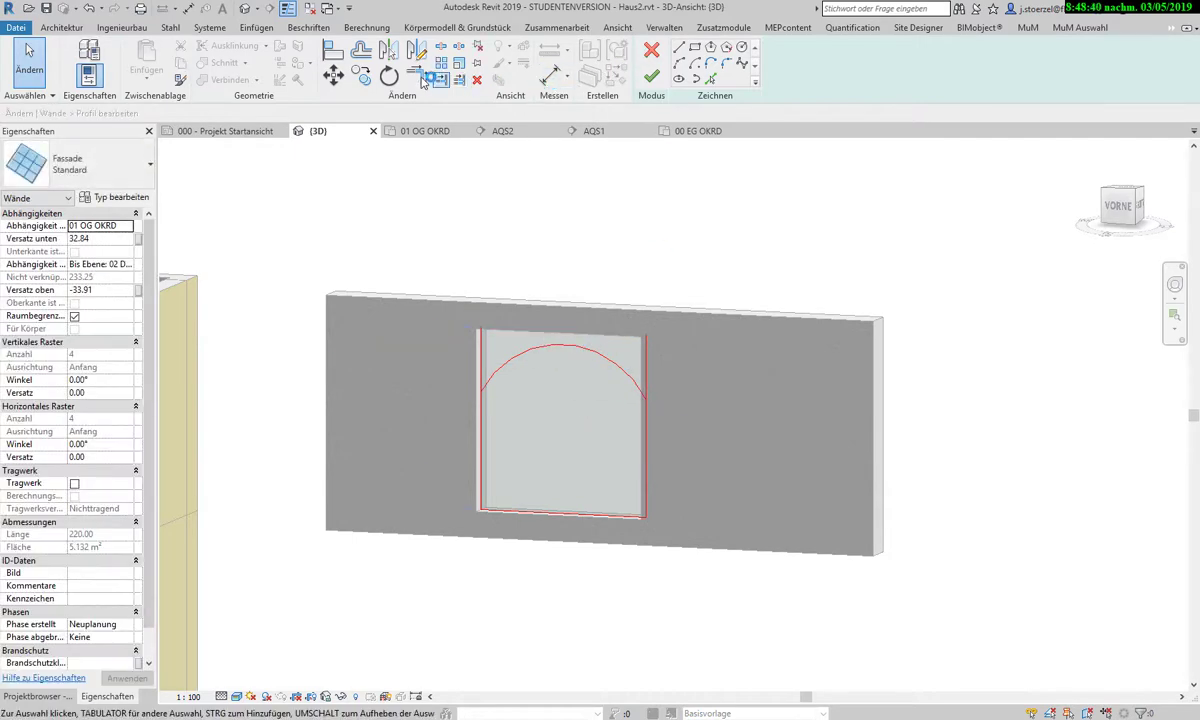
pyautogui.click(417, 76)
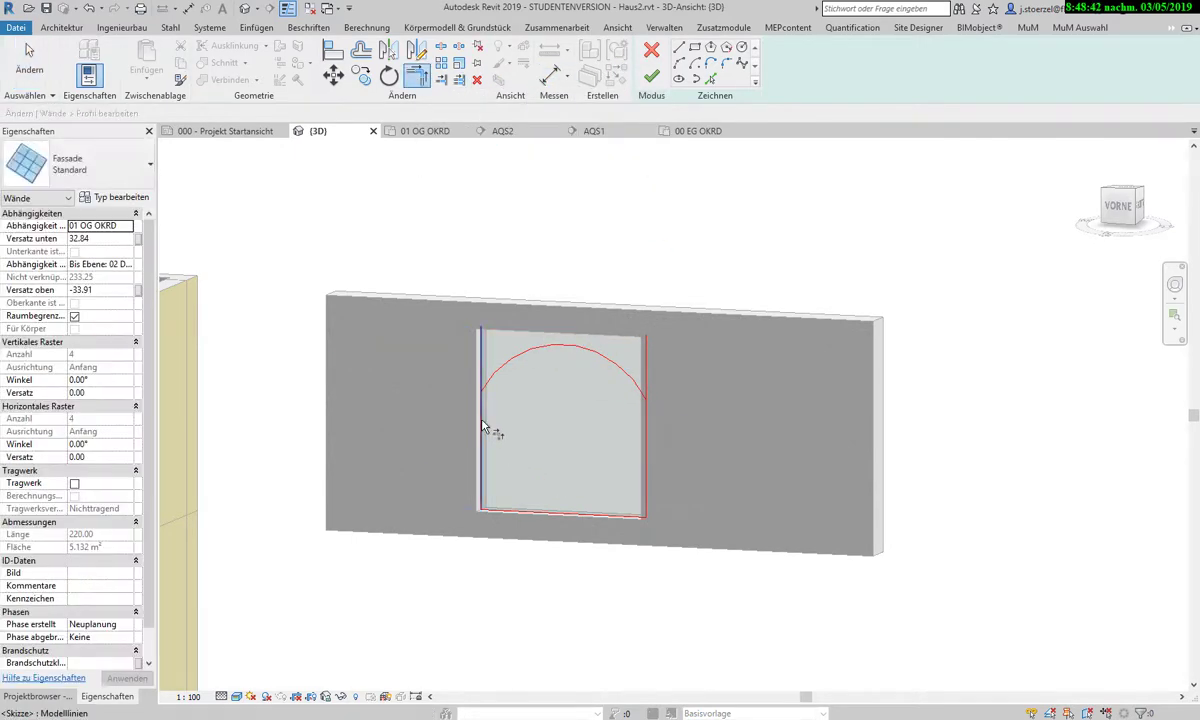
pyautogui.click(482, 427)
pyautogui.click(510, 362)
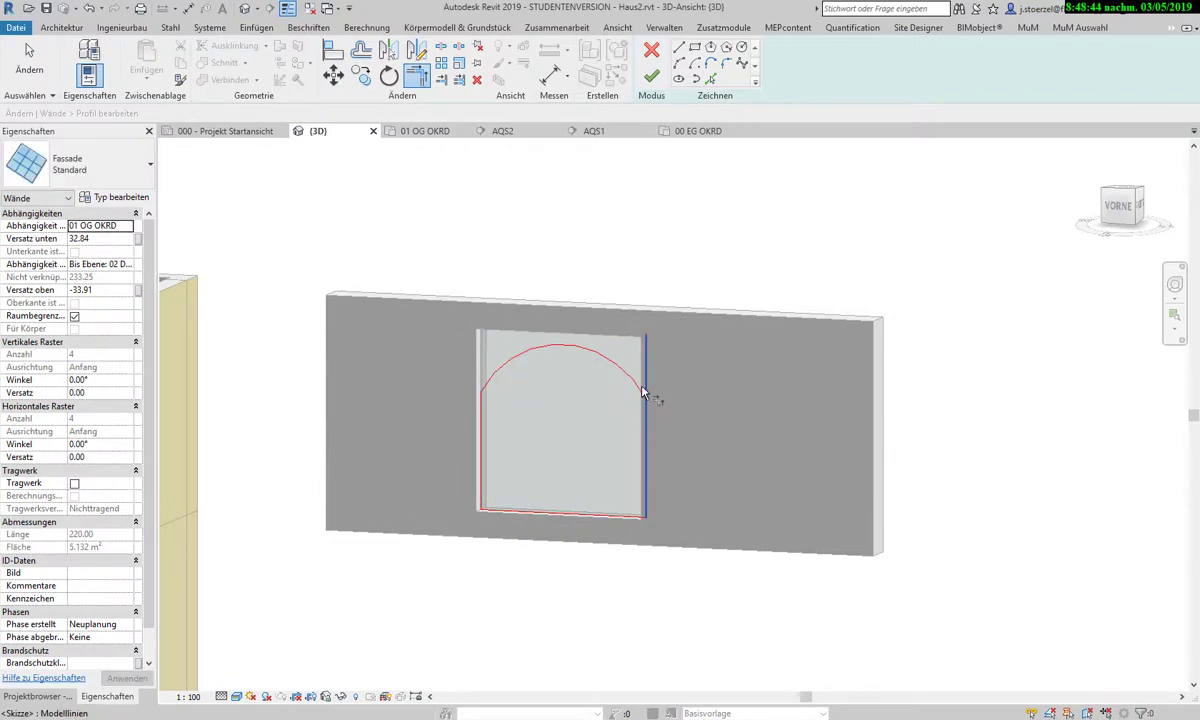
pyautogui.click(643, 395)
pyautogui.click(640, 386)
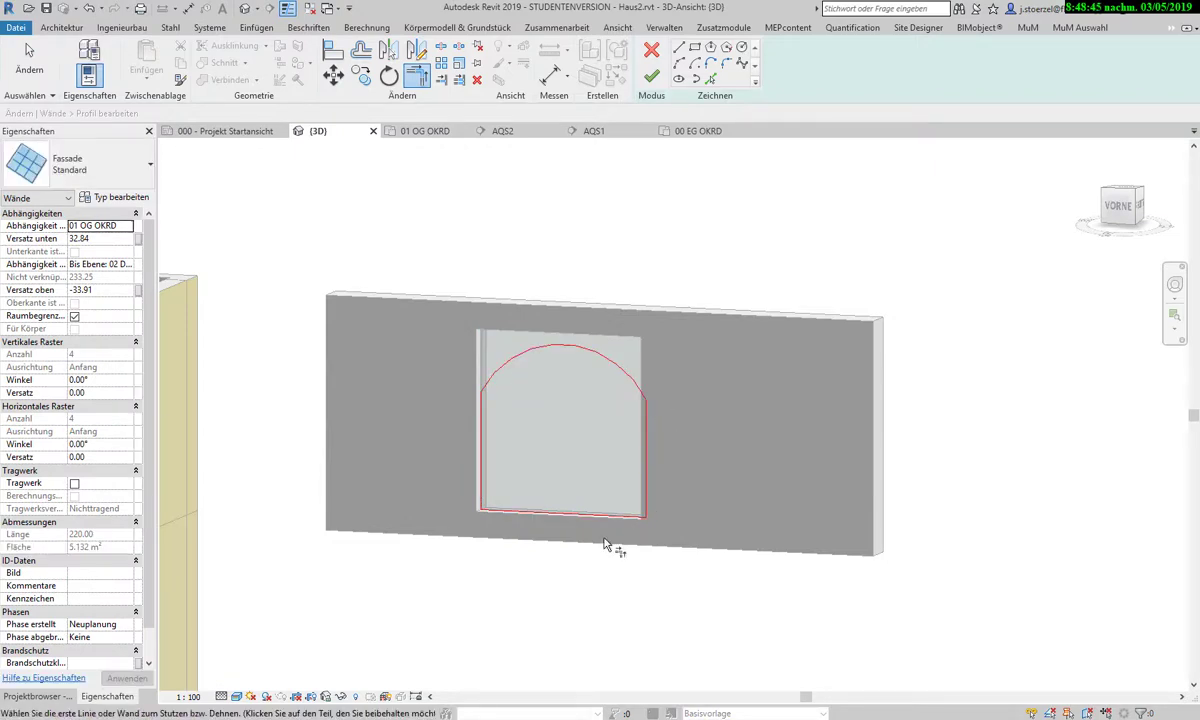
pyautogui.click(651, 76)
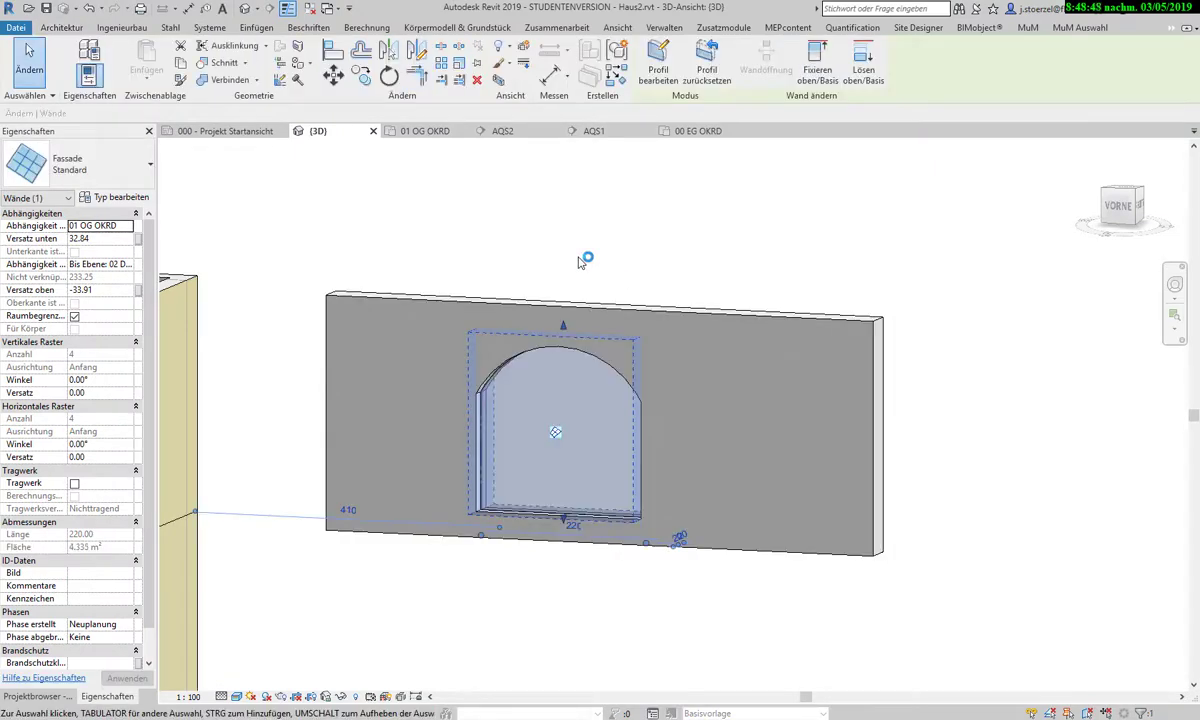
pyautogui.click(583, 262)
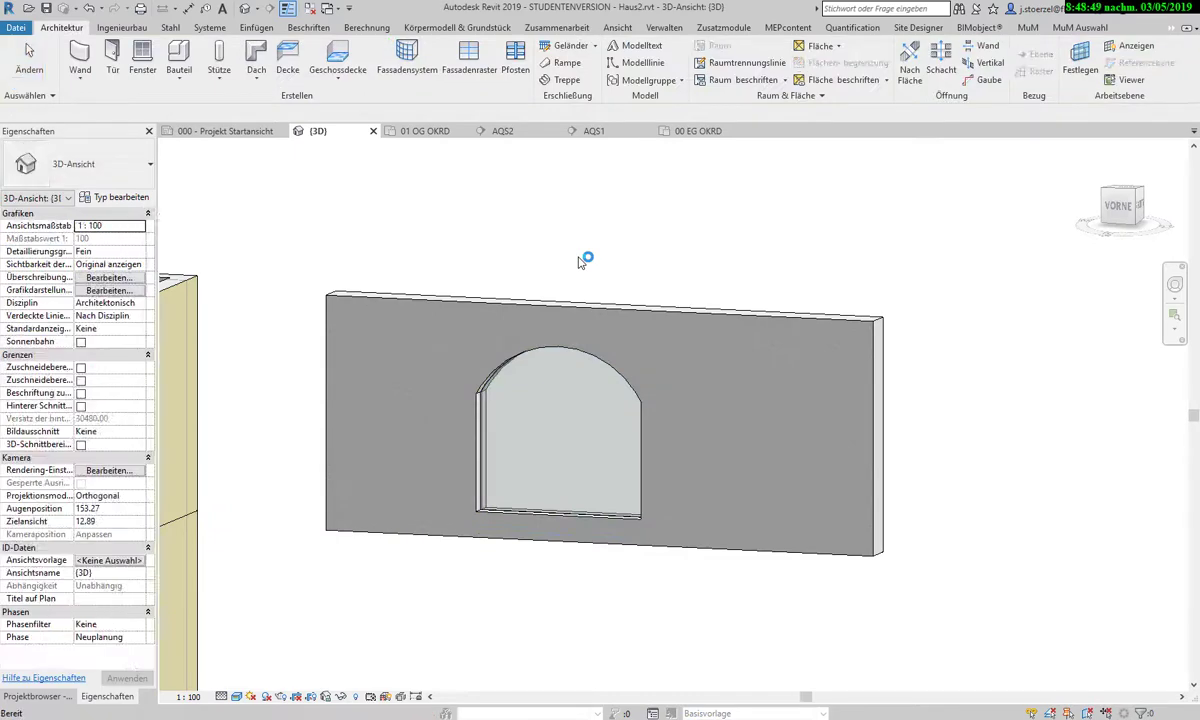
pyautogui.click(660, 316)
pyautogui.moveTo(793, 624)
pyautogui.keyDown('shift'); pyautogui.mouseDown(button='middle')
pyautogui.moveTo(610, 615)
pyautogui.moveTo(778, 632)
pyautogui.mouseUp(button='middle'); pyautogui.keyUp('shift')
pyautogui.click(708, 632)
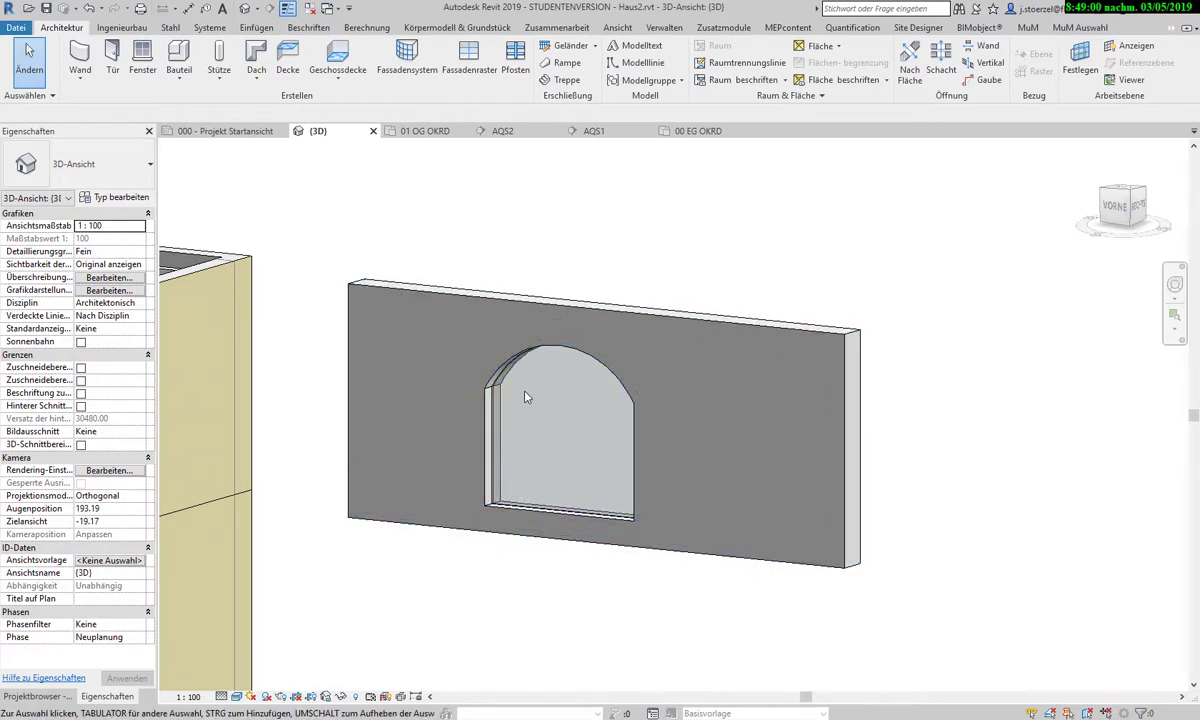
pyautogui.scroll(-2, 530, 490)
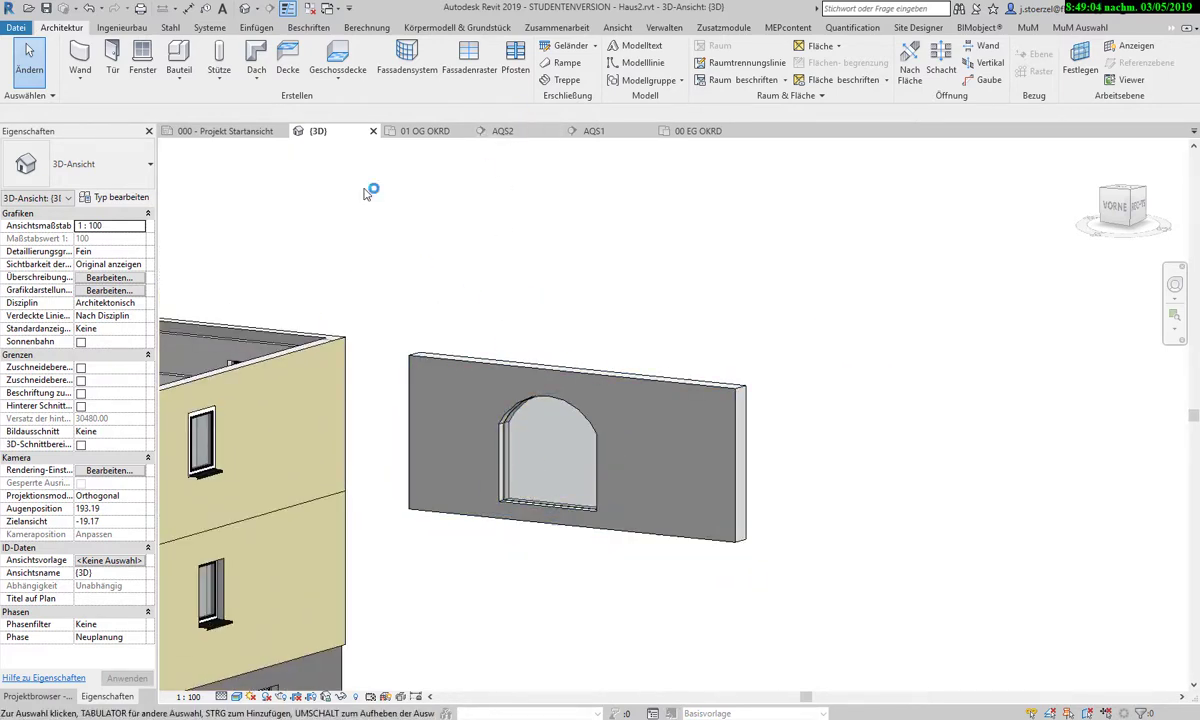
# Move the freestanding wall from its corner further right of the house, then window-select it with its arched window
pyautogui.click(712, 440)
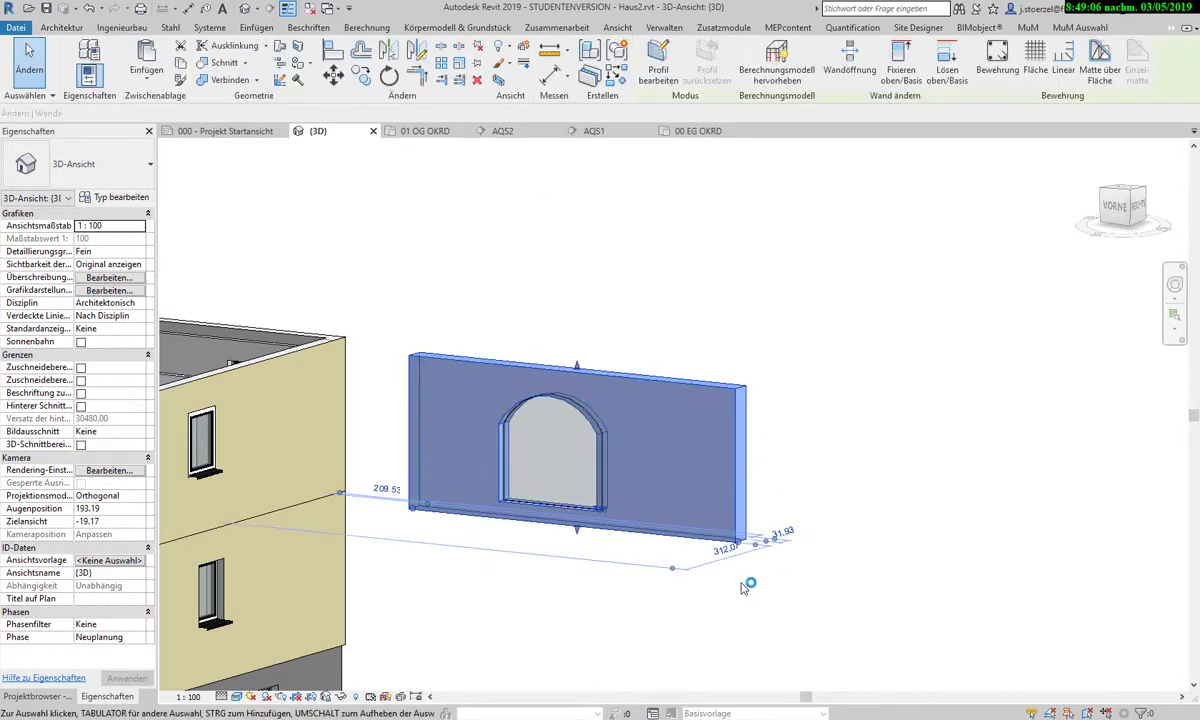
pyautogui.click(334, 74)
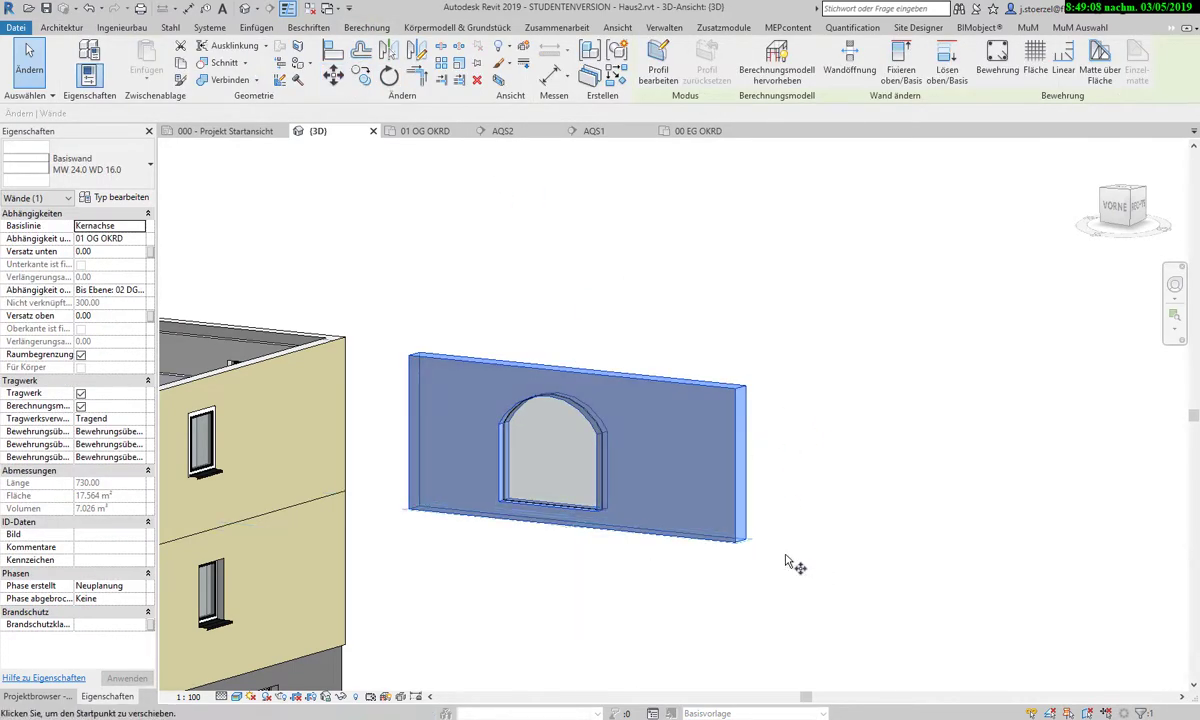
pyautogui.click(748, 543)
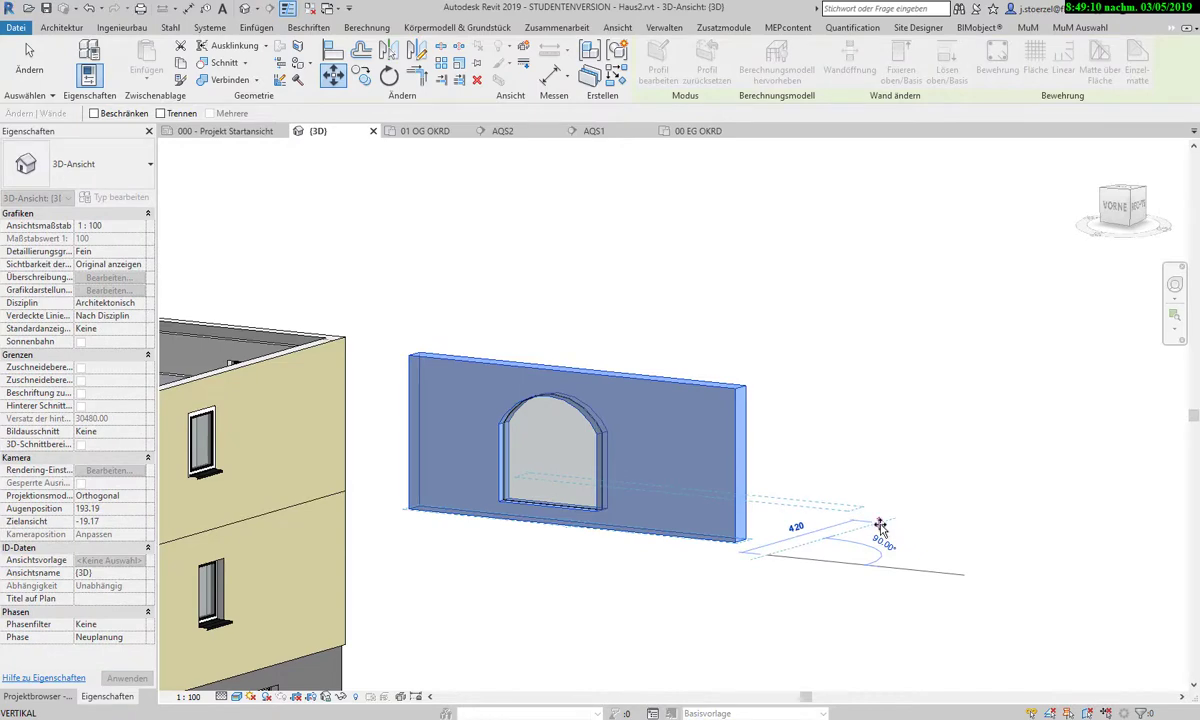
pyautogui.click(879, 525)
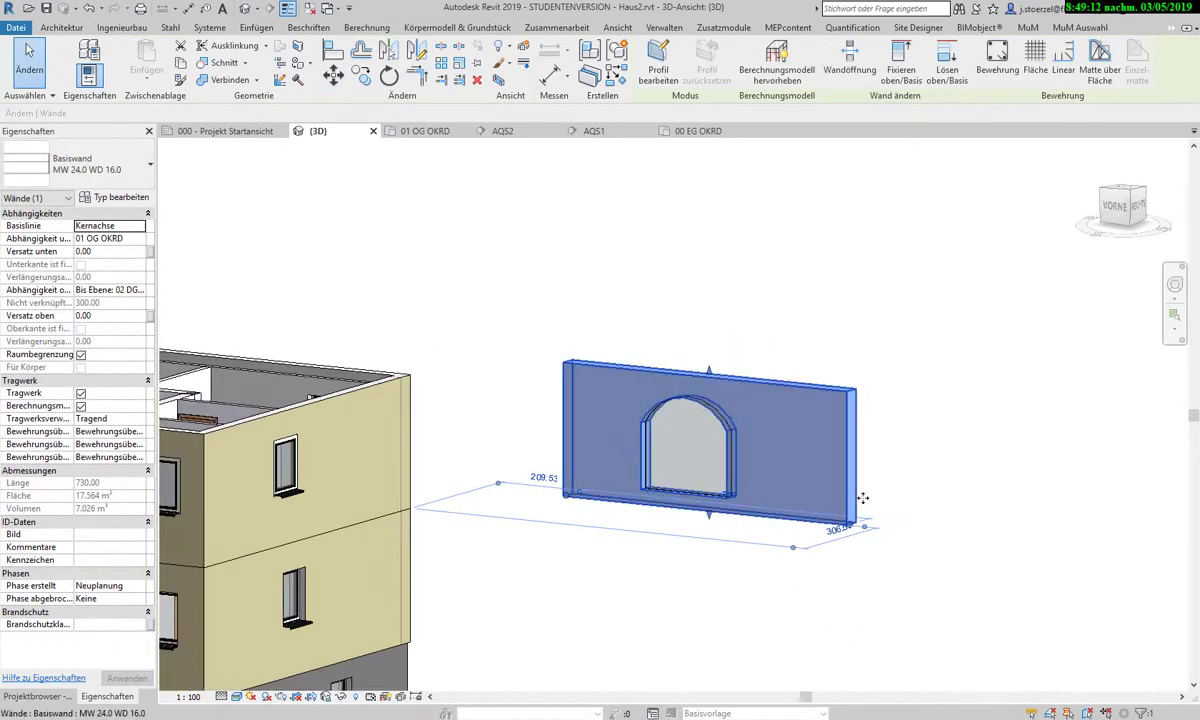
pyautogui.click(900, 497)
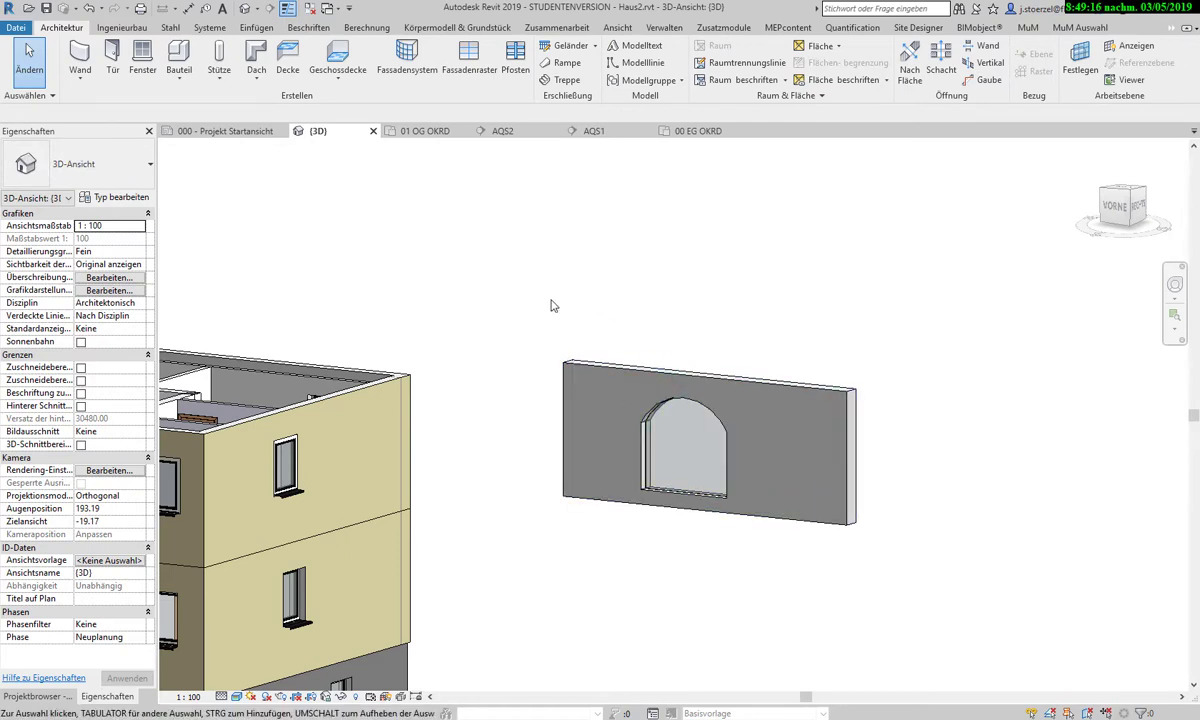
pyautogui.moveTo(540, 295); pyautogui.dragTo(876, 546)
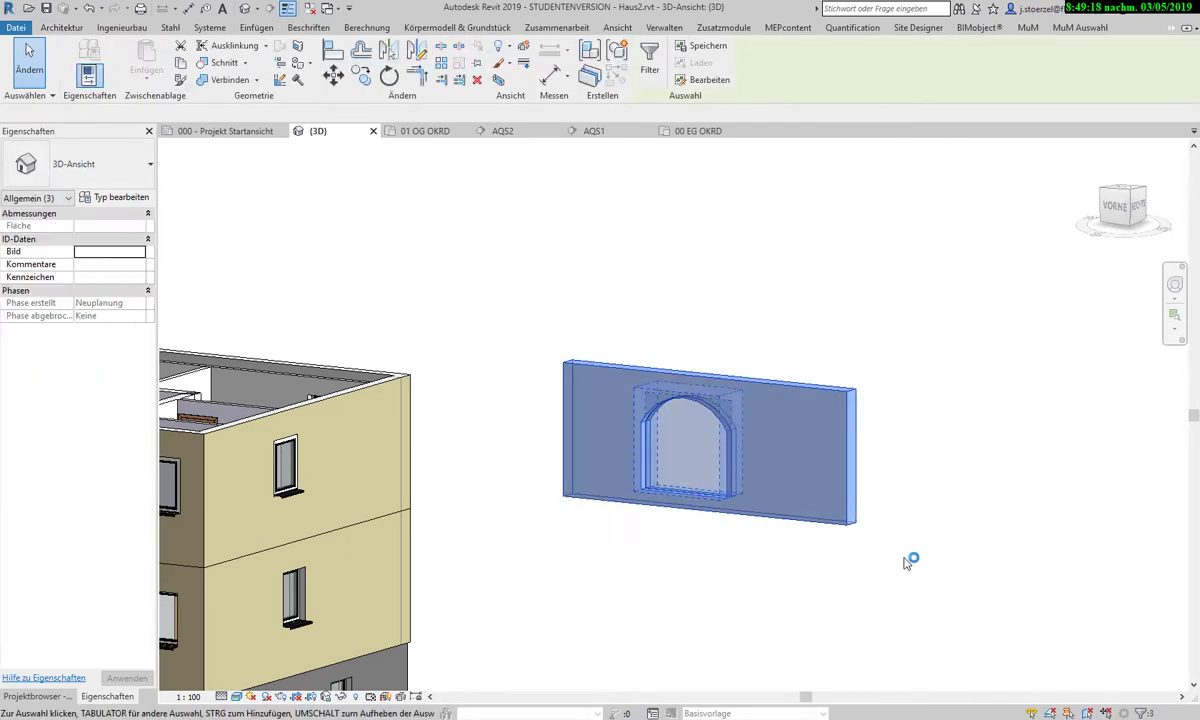
pyautogui.click(256, 80)
pyautogui.click(253, 108)
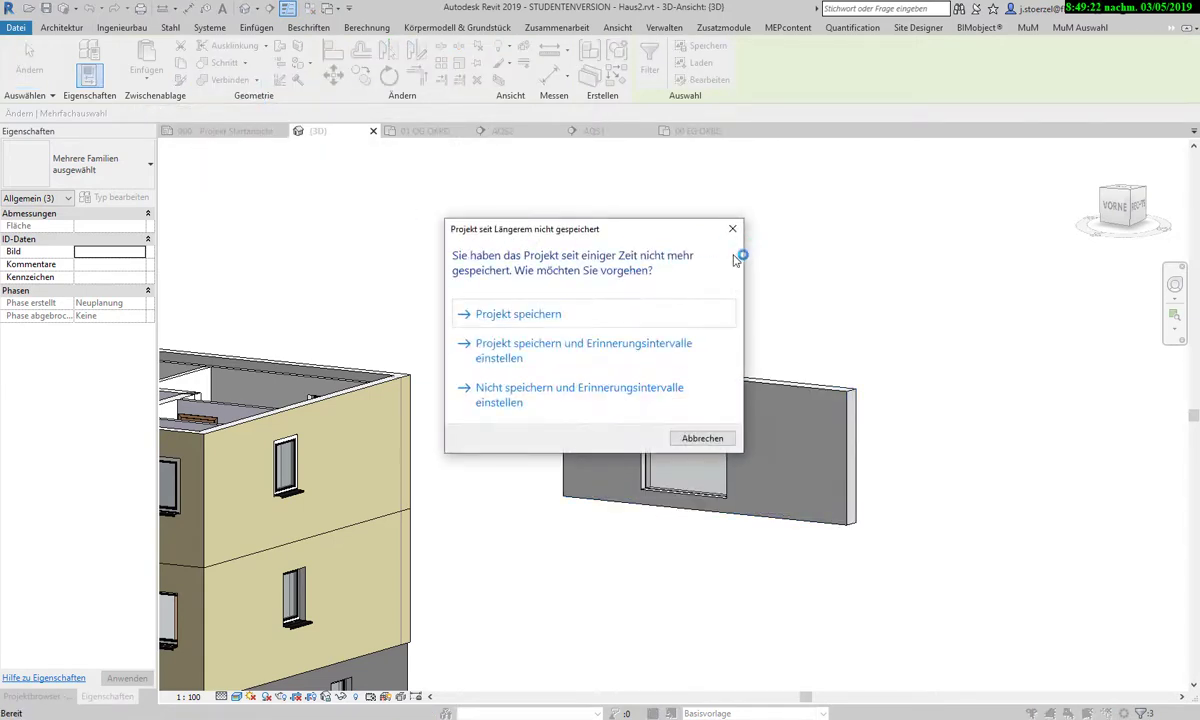
pyautogui.click(692, 446)
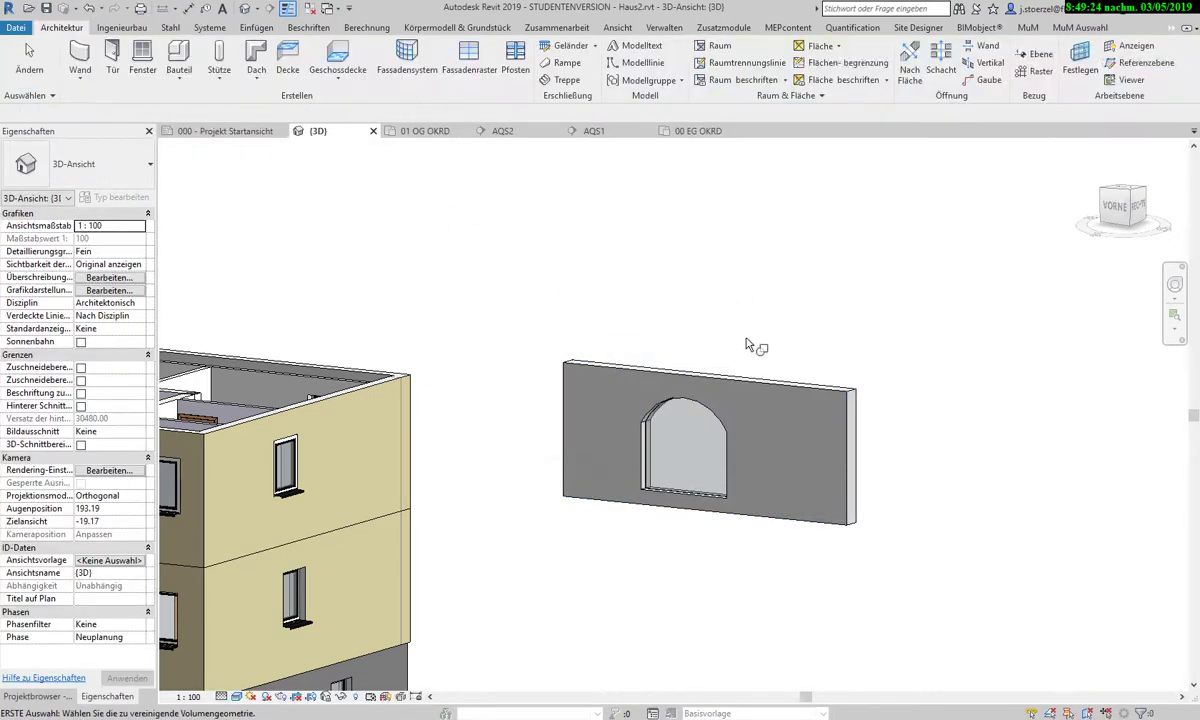
pyautogui.click(675, 385)
pyautogui.scroll(3, 705, 342)
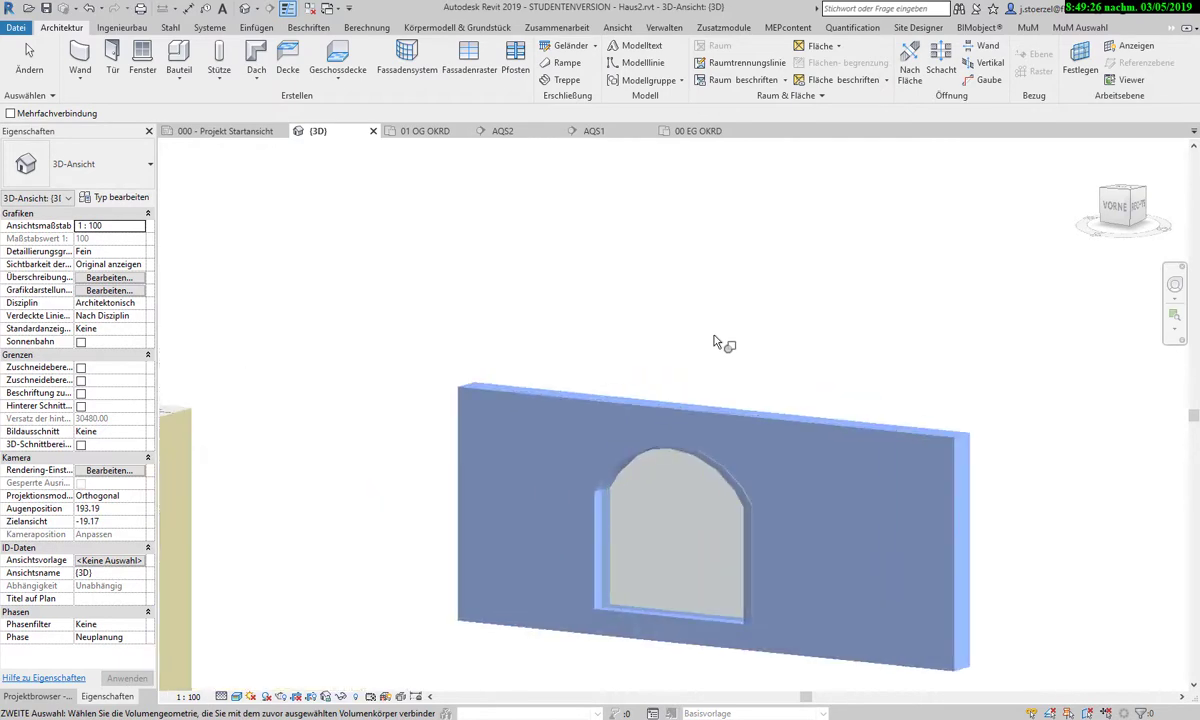
pyautogui.press('Escape')
pyautogui.moveTo(705, 471)
pyautogui.keyDown('shift'); pyautogui.mouseDown(button='middle')
pyautogui.moveTo(757, 500)
pyautogui.moveTo(577, 352)
pyautogui.moveTo(584, 257)
pyautogui.mouseUp(button='middle'); pyautogui.keyUp('shift')
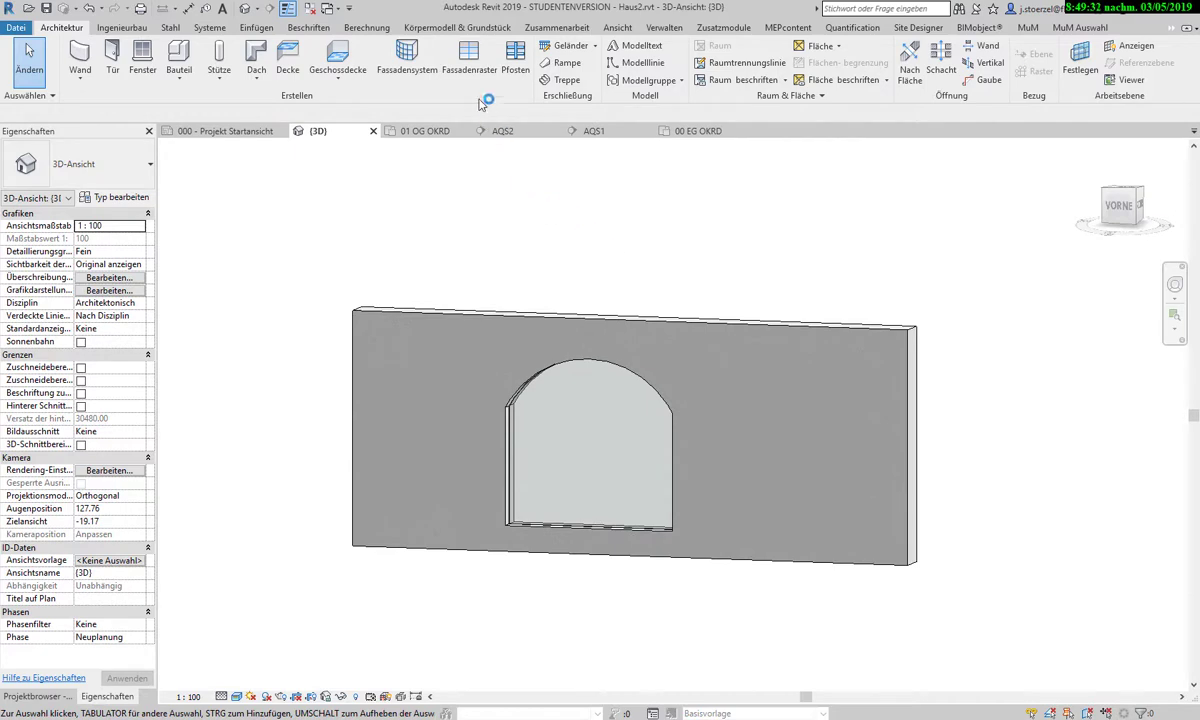
# Add a vertical curtain grid line at the window centre and two horizontal grid lines 40 apart
pyautogui.click(468, 58)
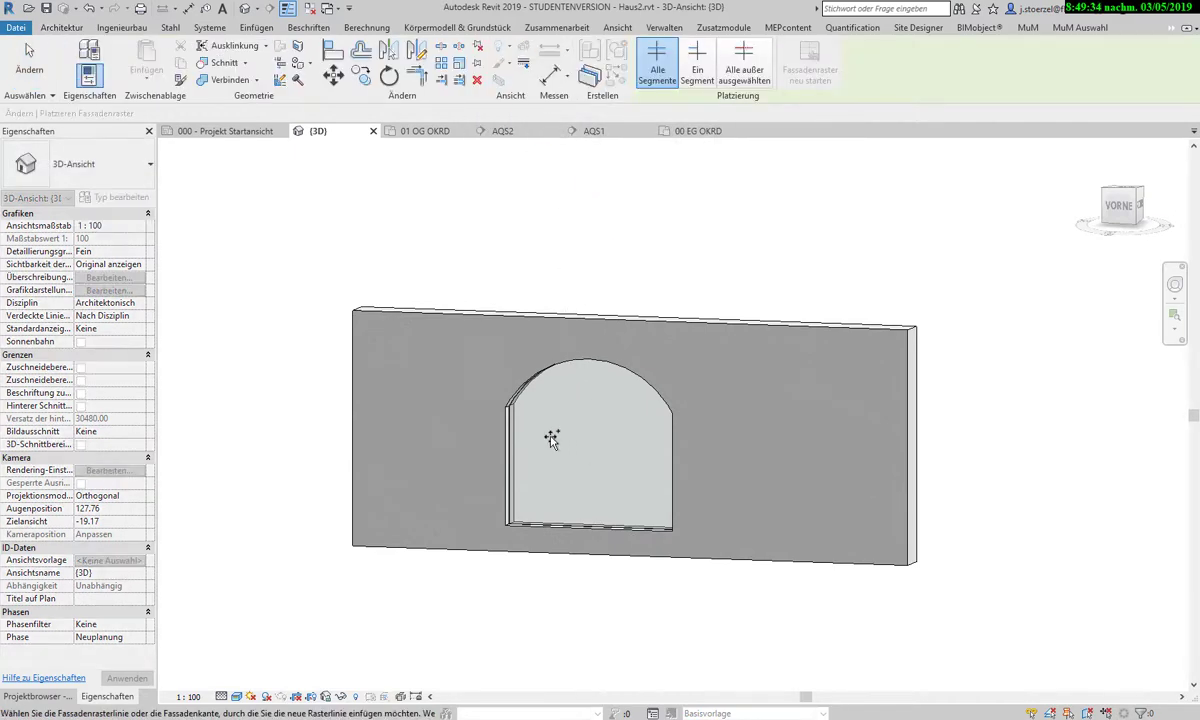
pyautogui.click(590, 526)
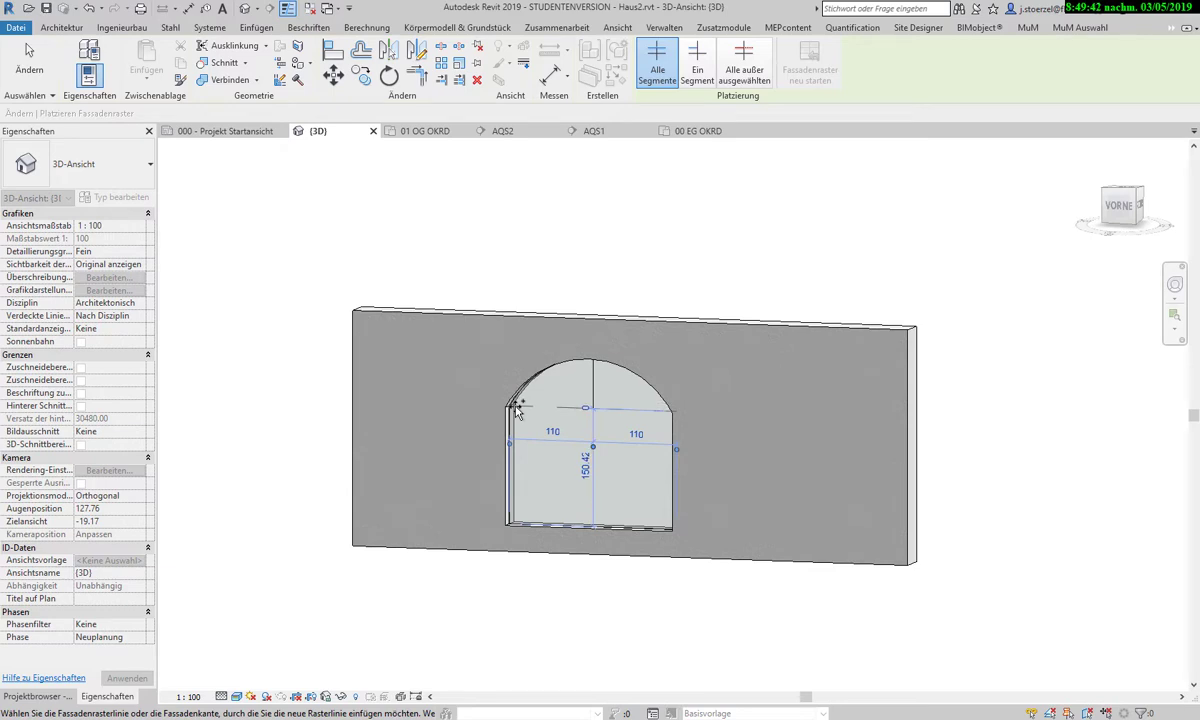
pyautogui.click(510, 437)
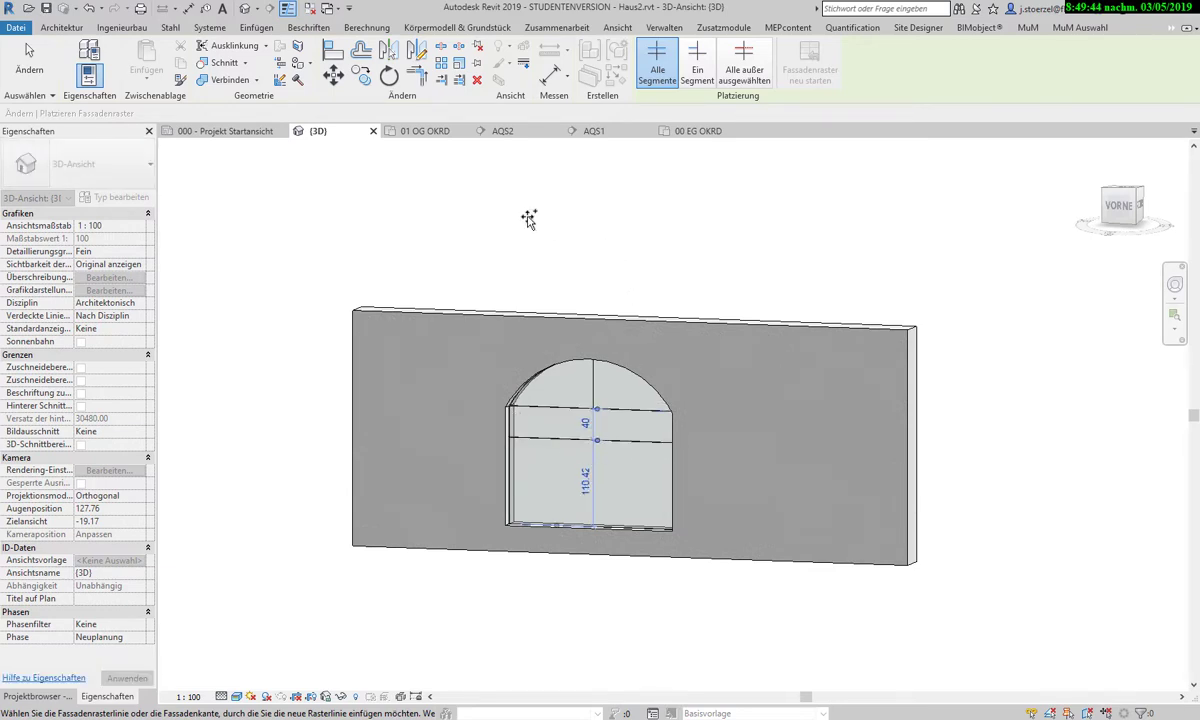
pyautogui.press('Escape')
pyautogui.press('Escape')
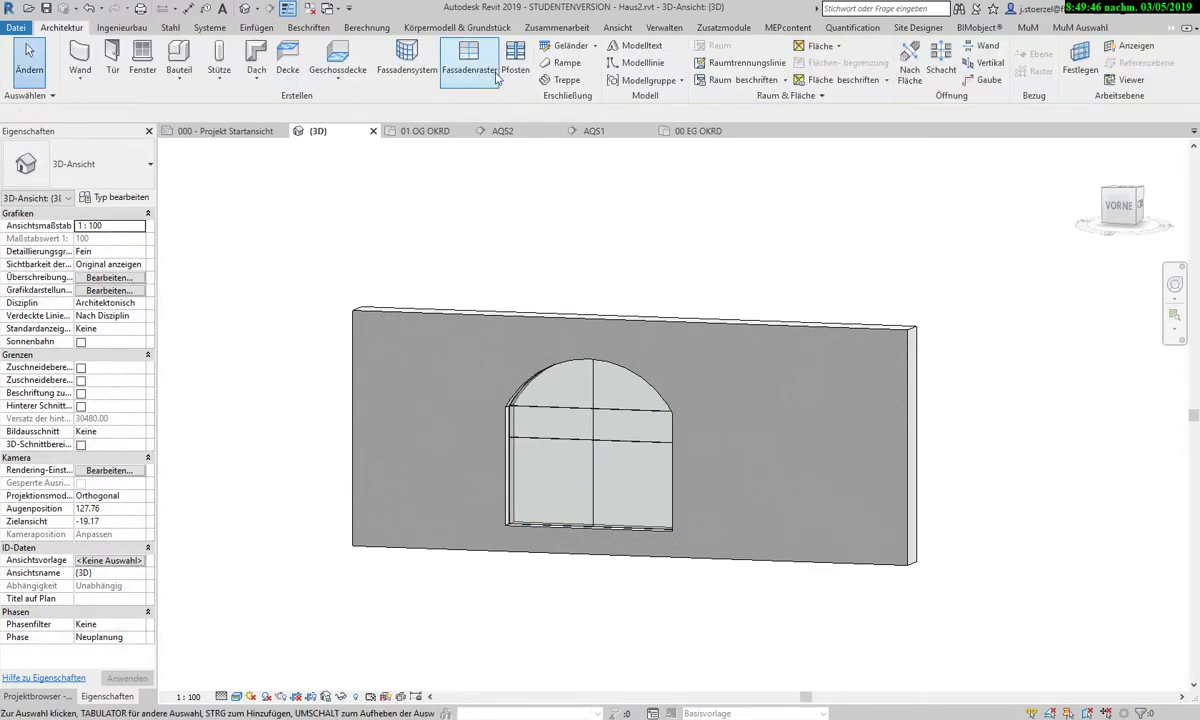
# Place 60 x 120 rectangular mullions on the window's left edge, centre line, horizontal grid lines, arched top and bottom
pyautogui.click(512, 62)
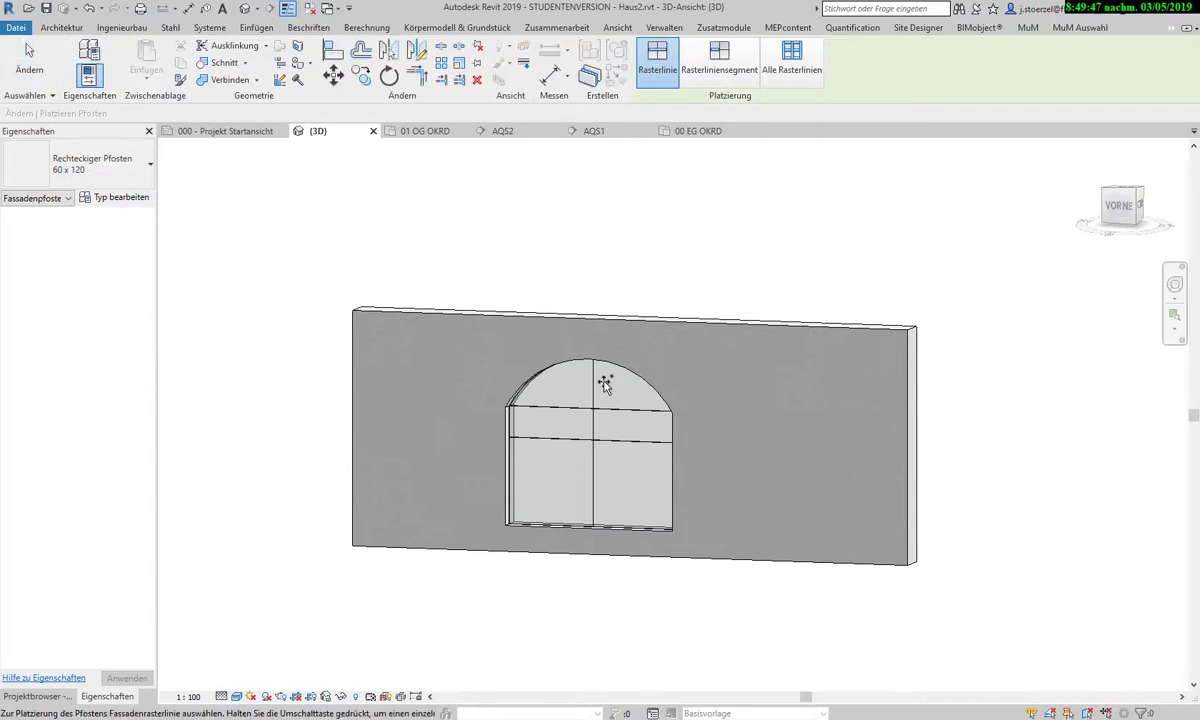
pyautogui.click(510, 481)
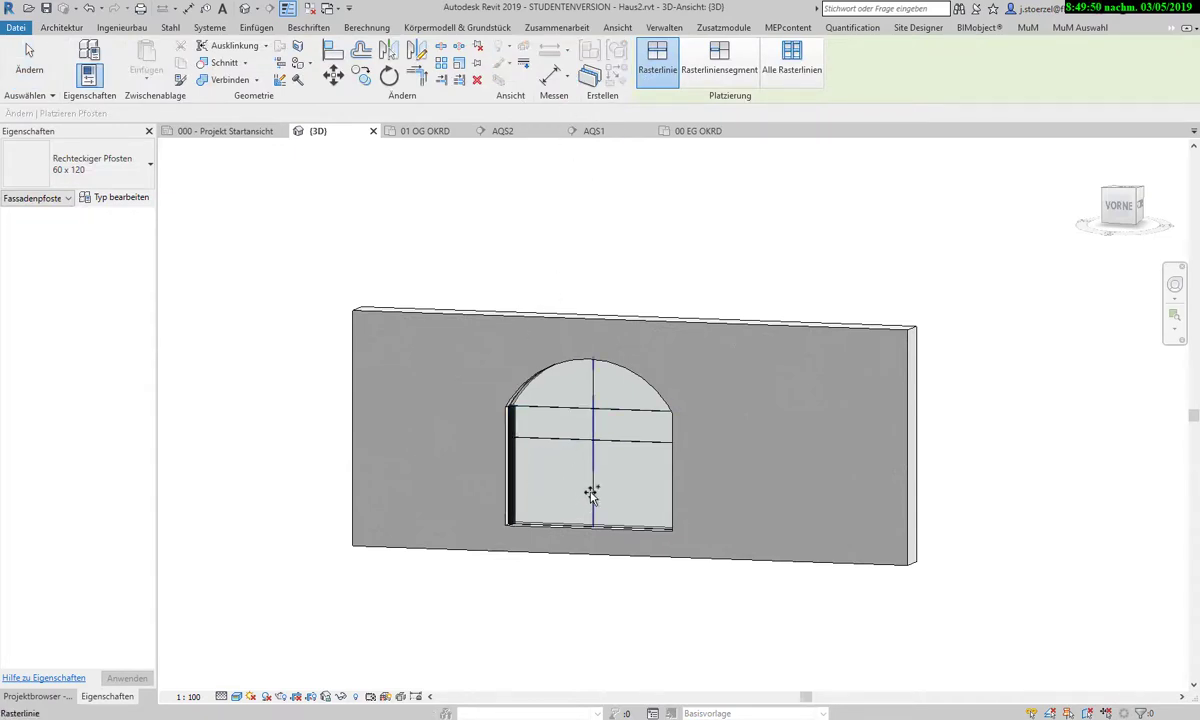
pyautogui.click(591, 493)
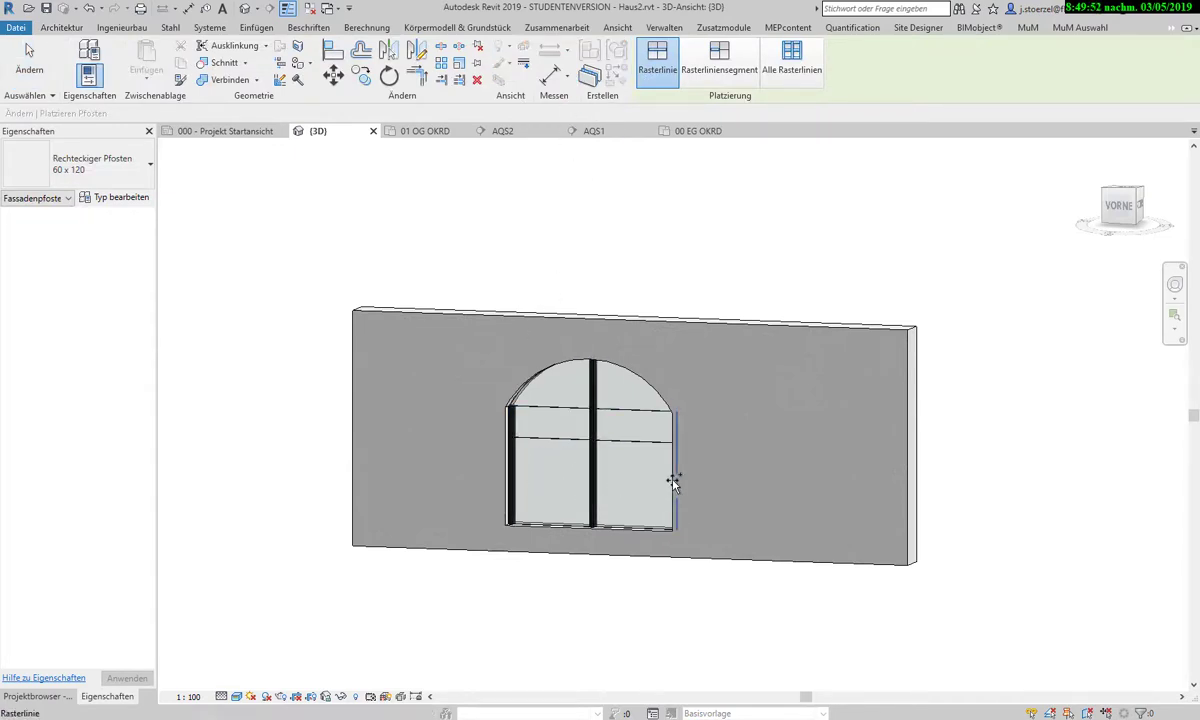
pyautogui.click(632, 437)
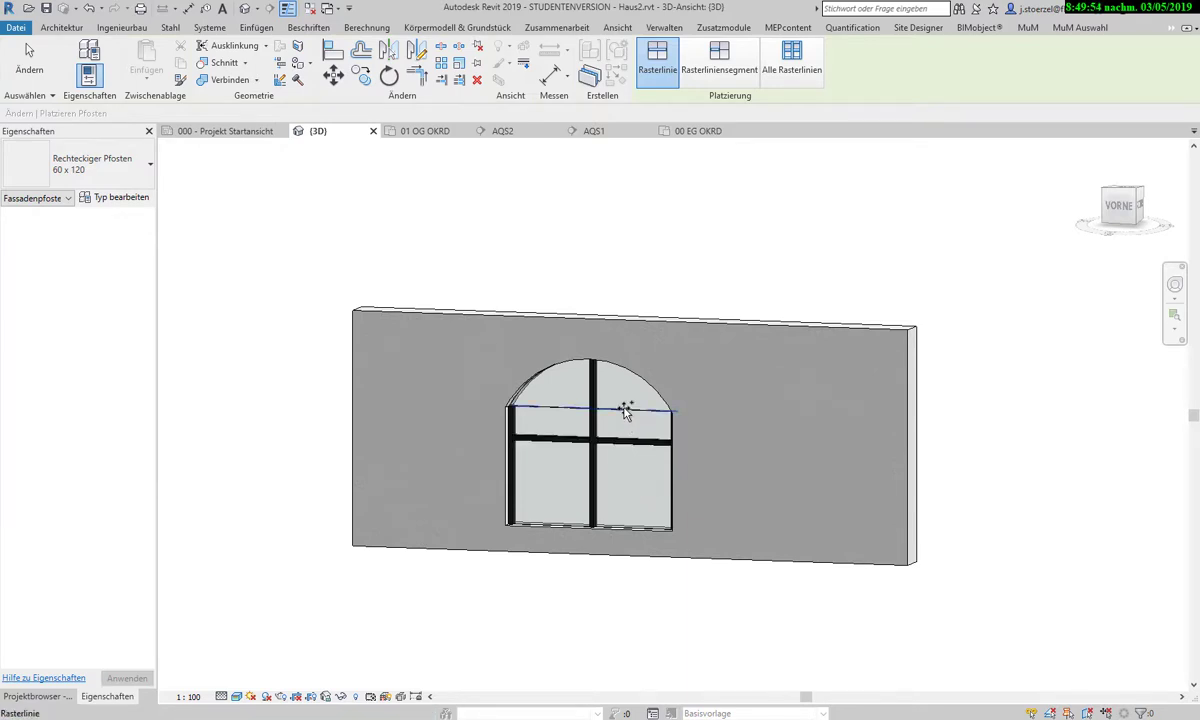
pyautogui.click(621, 407)
pyautogui.click(537, 380)
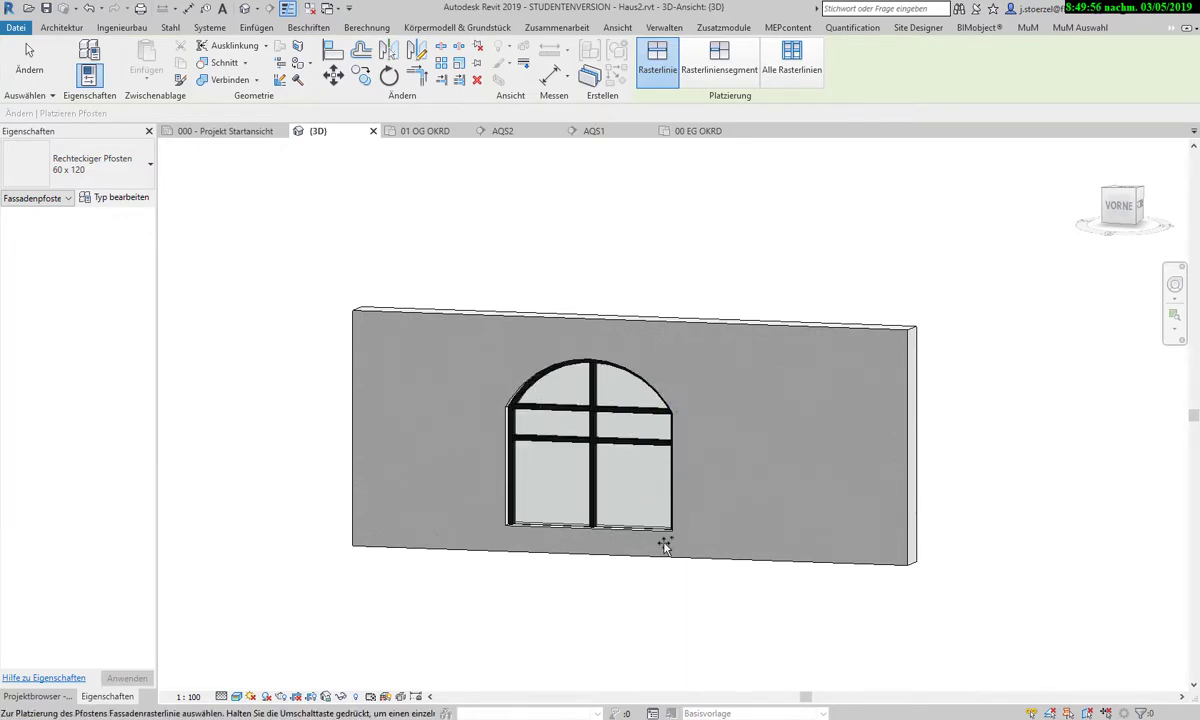
pyautogui.click(586, 518)
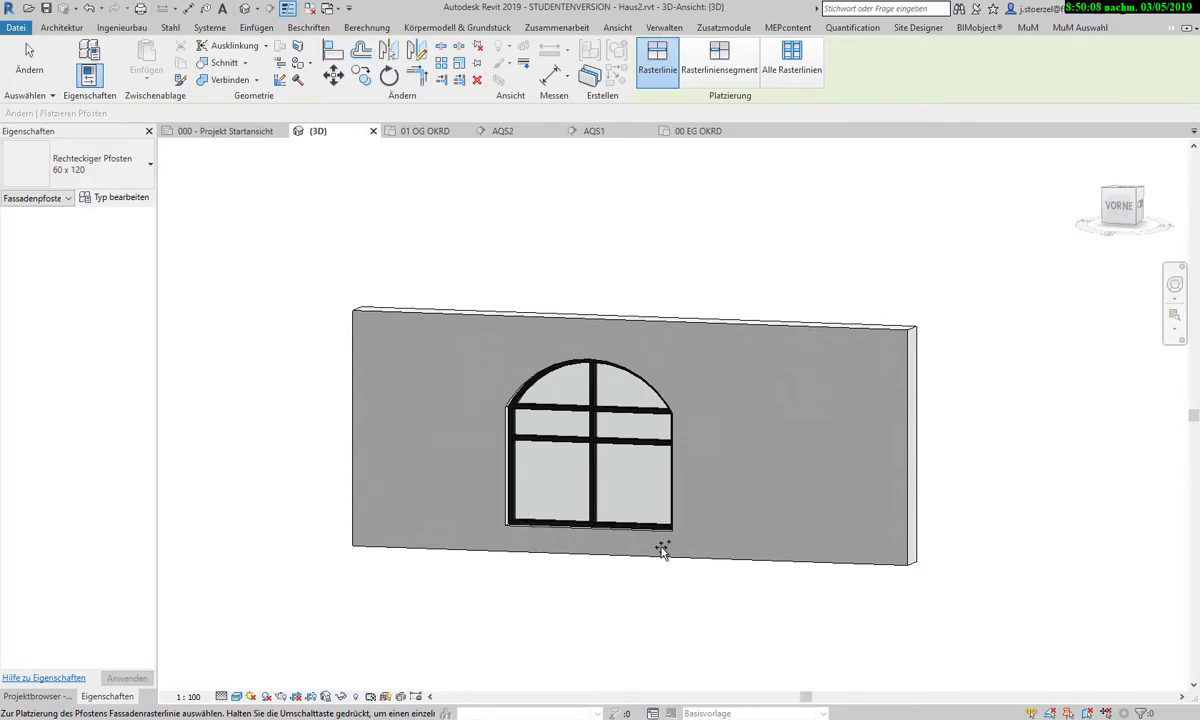
pyautogui.press('Escape')
pyautogui.press('Escape')
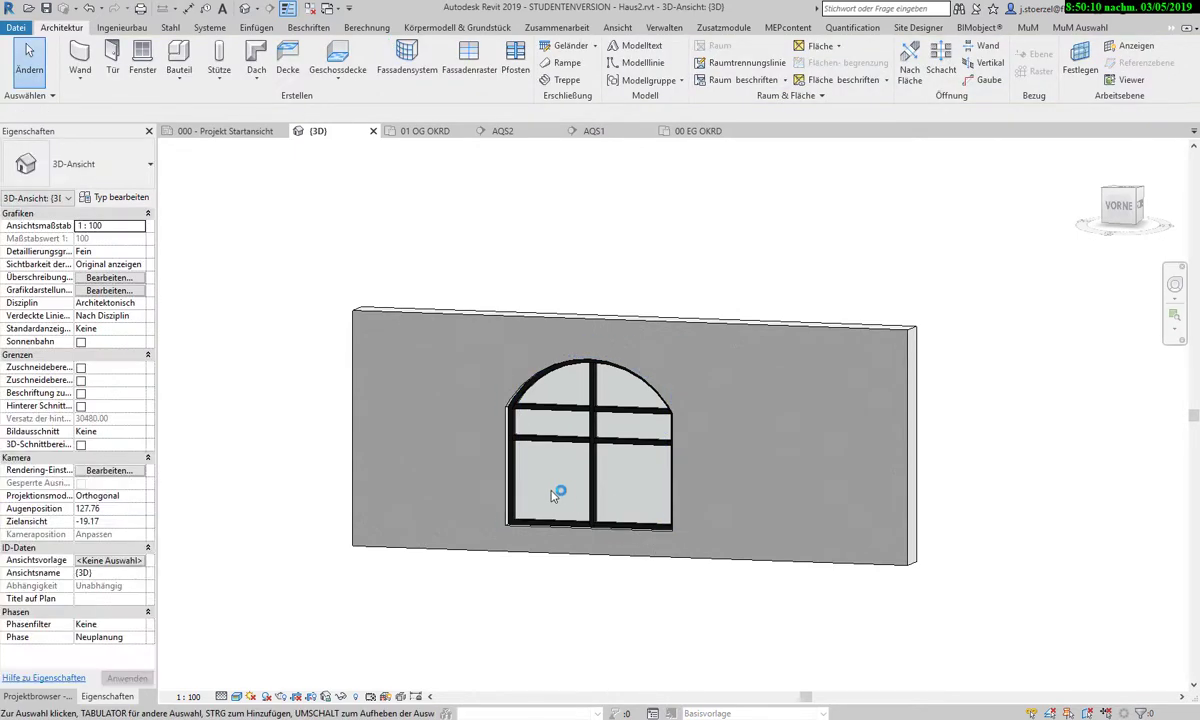
# Change the upper-left and upper-right panes to Systemelement : Metallpanel
pyautogui.click(562, 428)
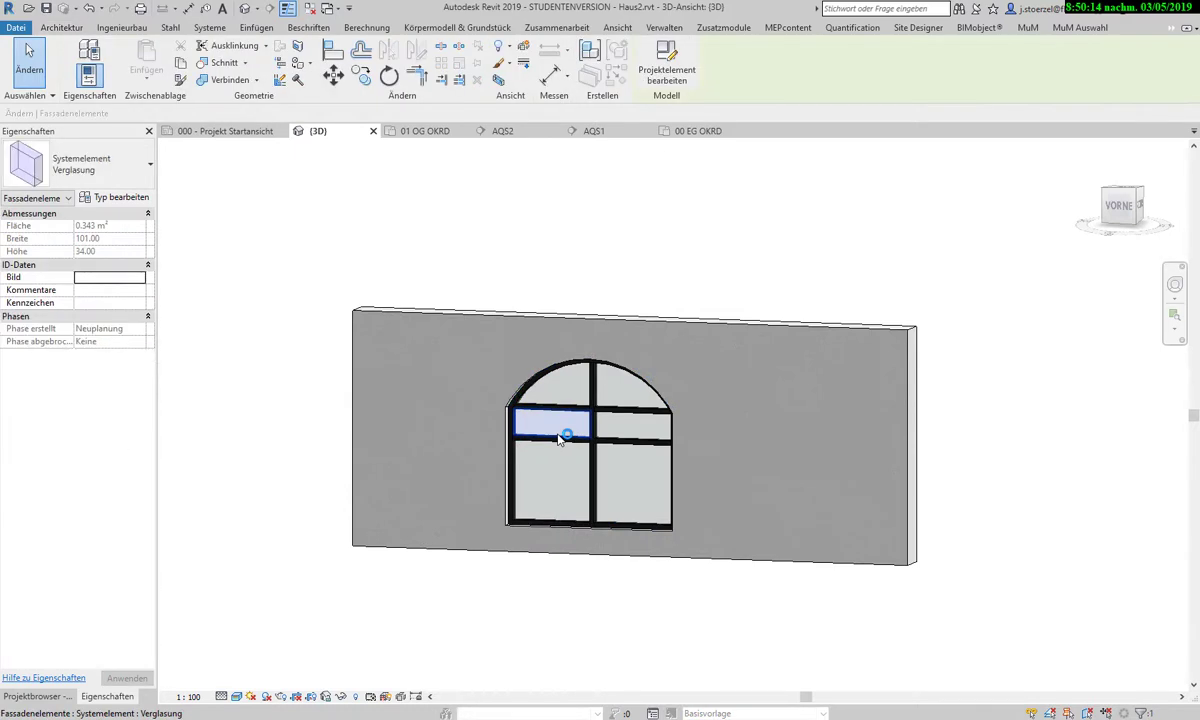
pyautogui.click(90, 165)
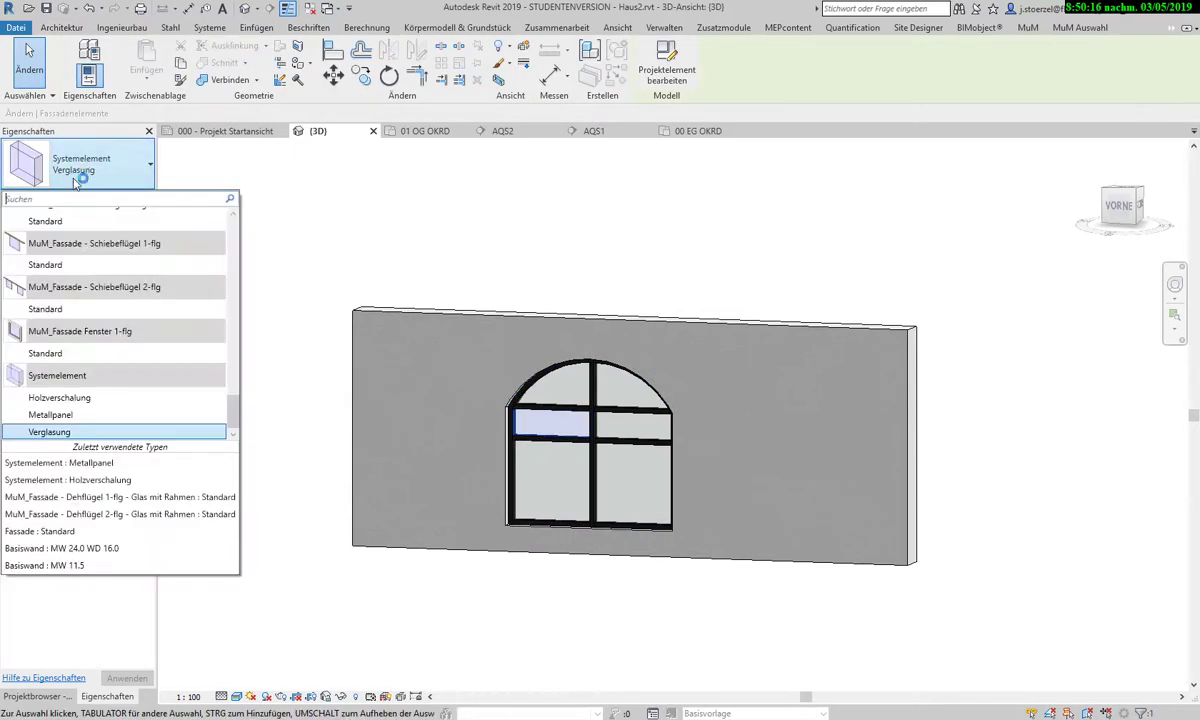
pyautogui.click(50, 414)
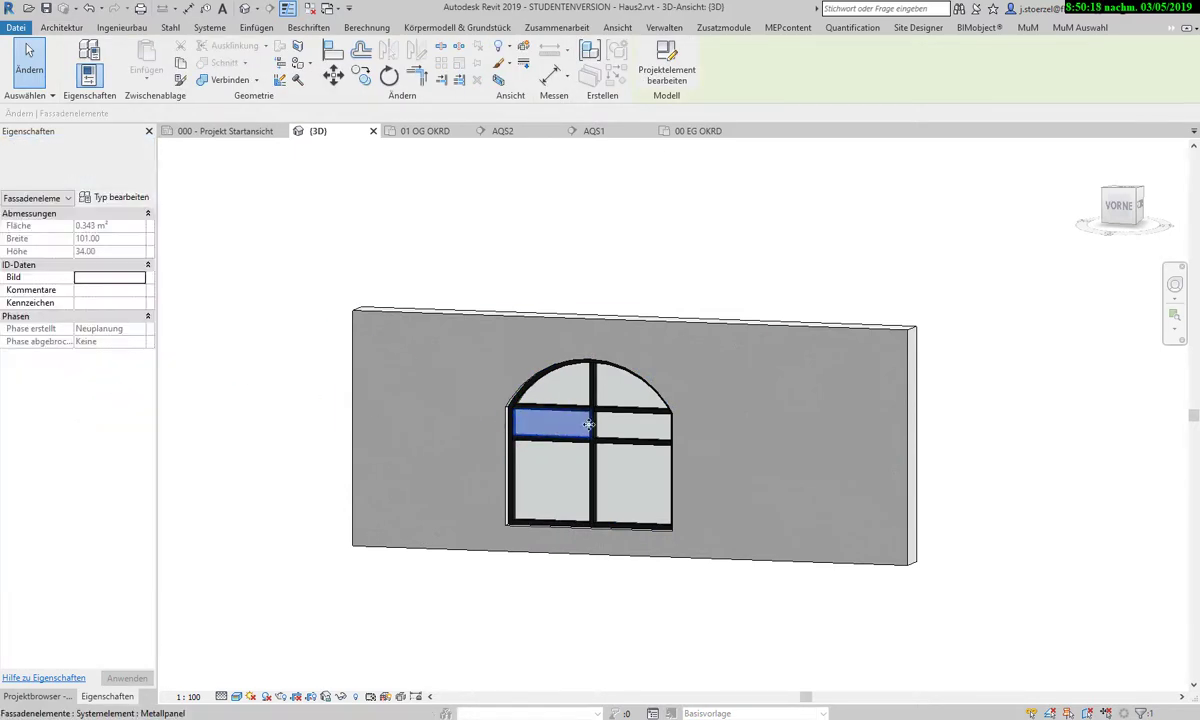
pyautogui.click(640, 438)
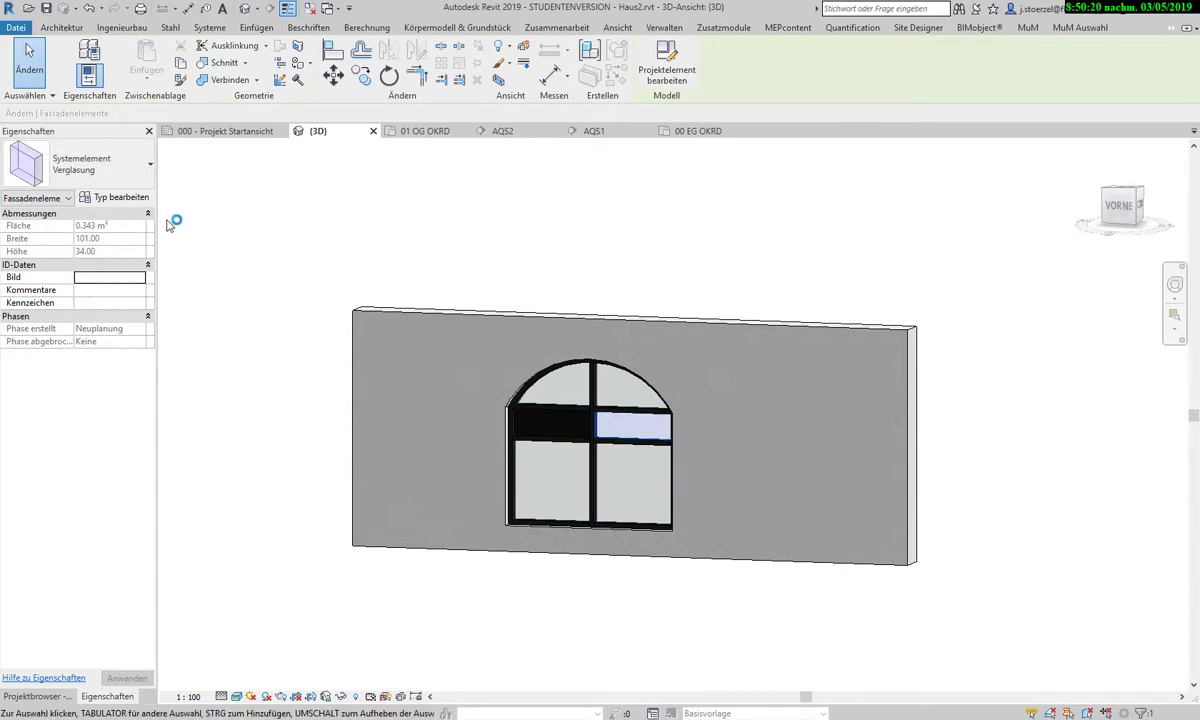
pyautogui.click(90, 165)
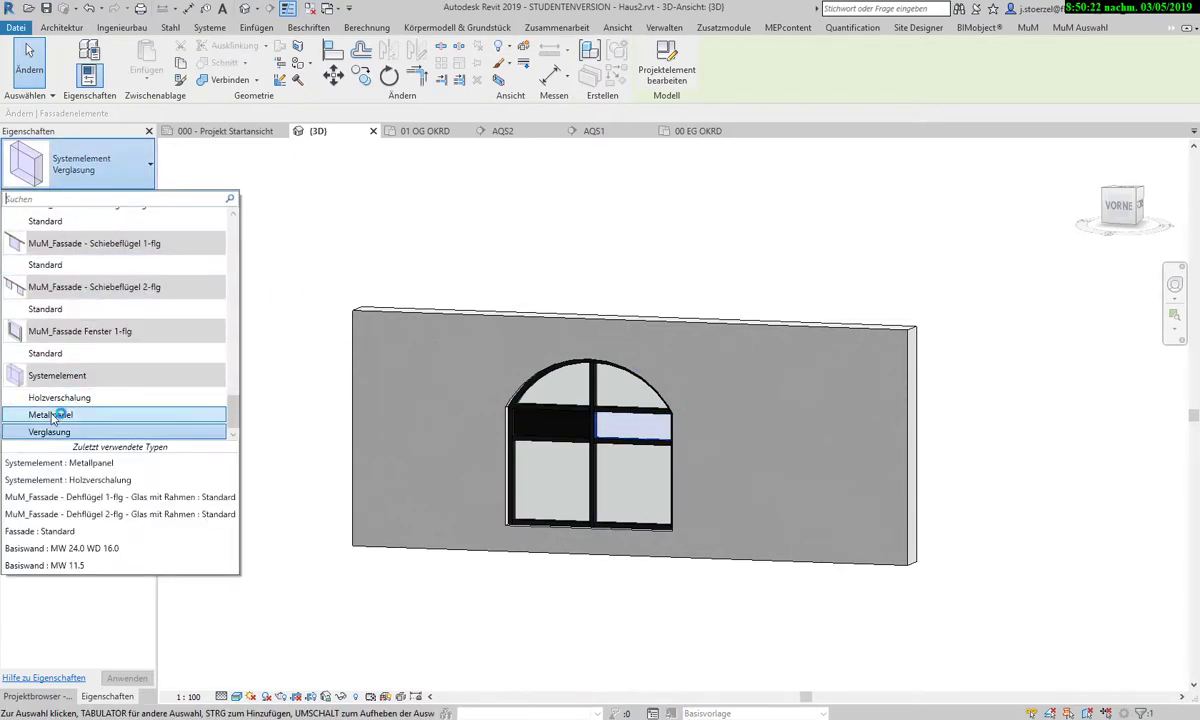
pyautogui.click(288, 342)
# Inspect the lower-left pane's panel types, leaving it as Systemelement : Verglasung glass
pyautogui.click(399, 244)
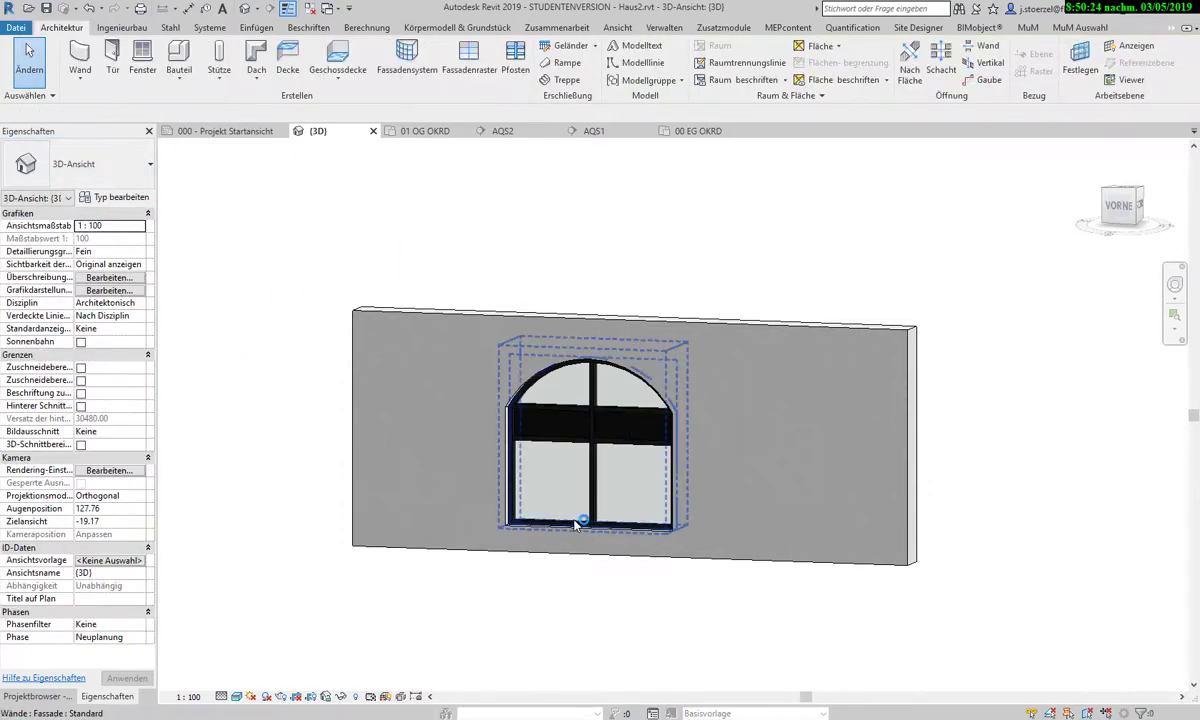
pyautogui.press('Tab')
pyautogui.press('Tab')
pyautogui.press('Tab')
pyautogui.press('Tab')
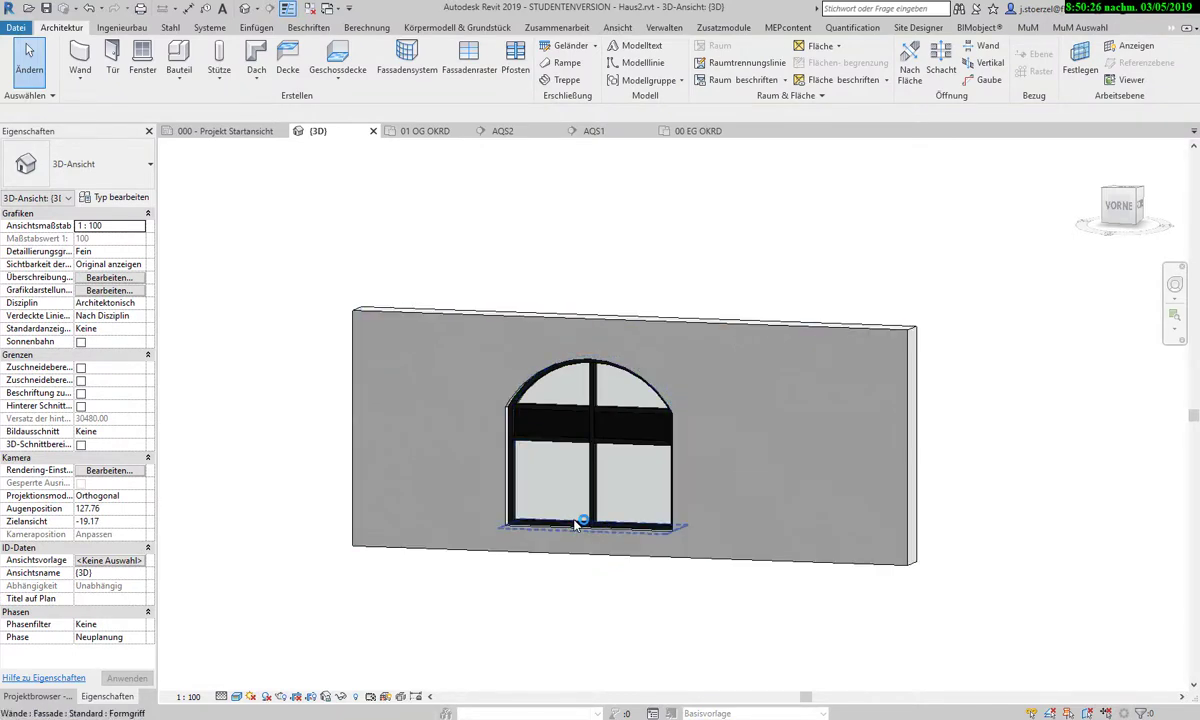
pyautogui.press('Tab')
pyautogui.press('Tab')
pyautogui.press('Tab')
pyautogui.click(568, 524)
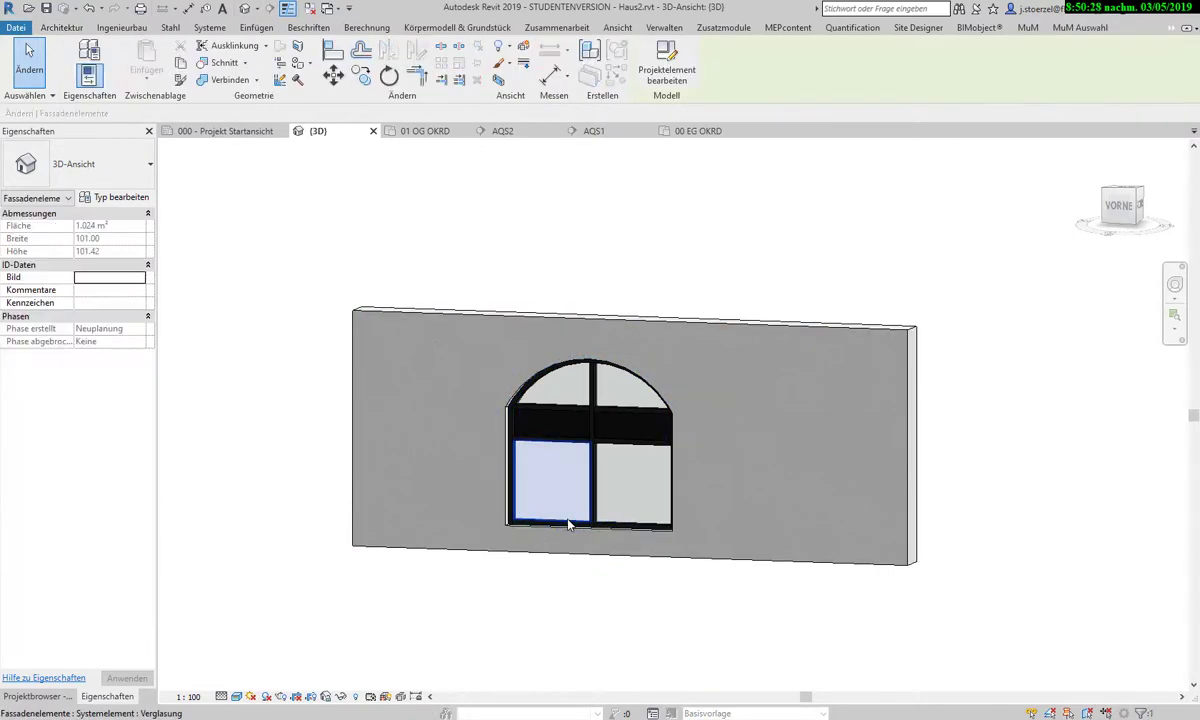
pyautogui.click(80, 155)
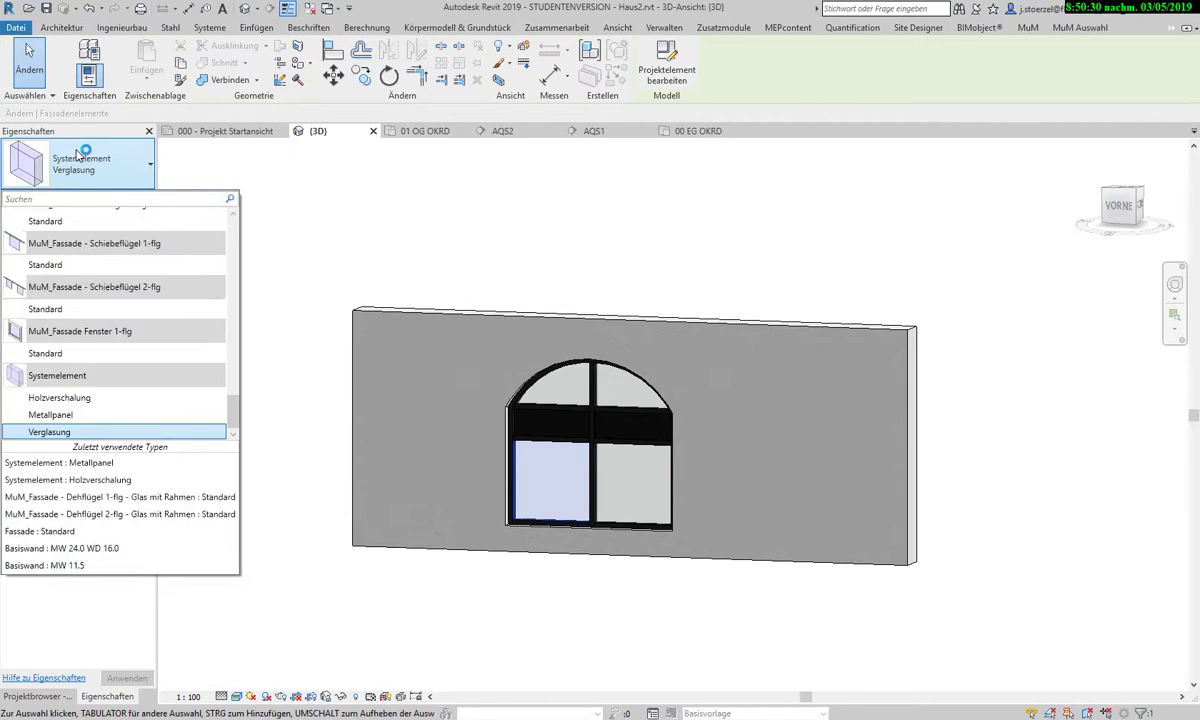
pyautogui.scroll(2, 90, 268)
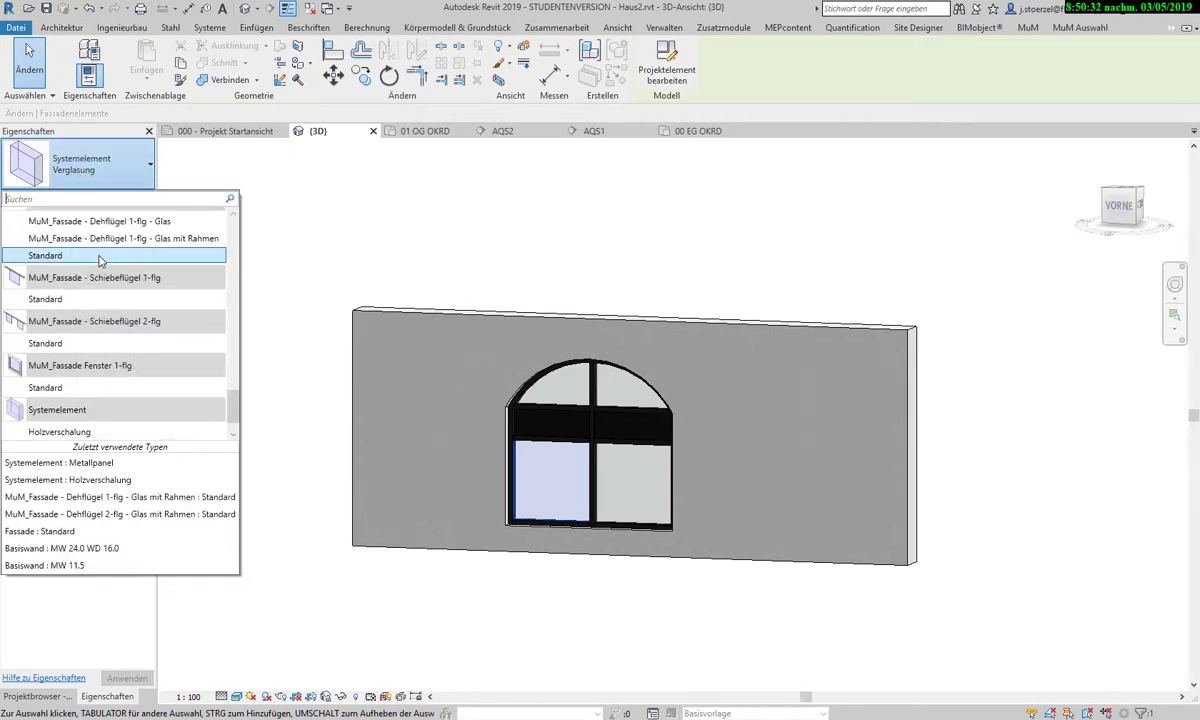
pyautogui.scroll(-2, 105, 258)
pyautogui.scroll(5, 110, 258)
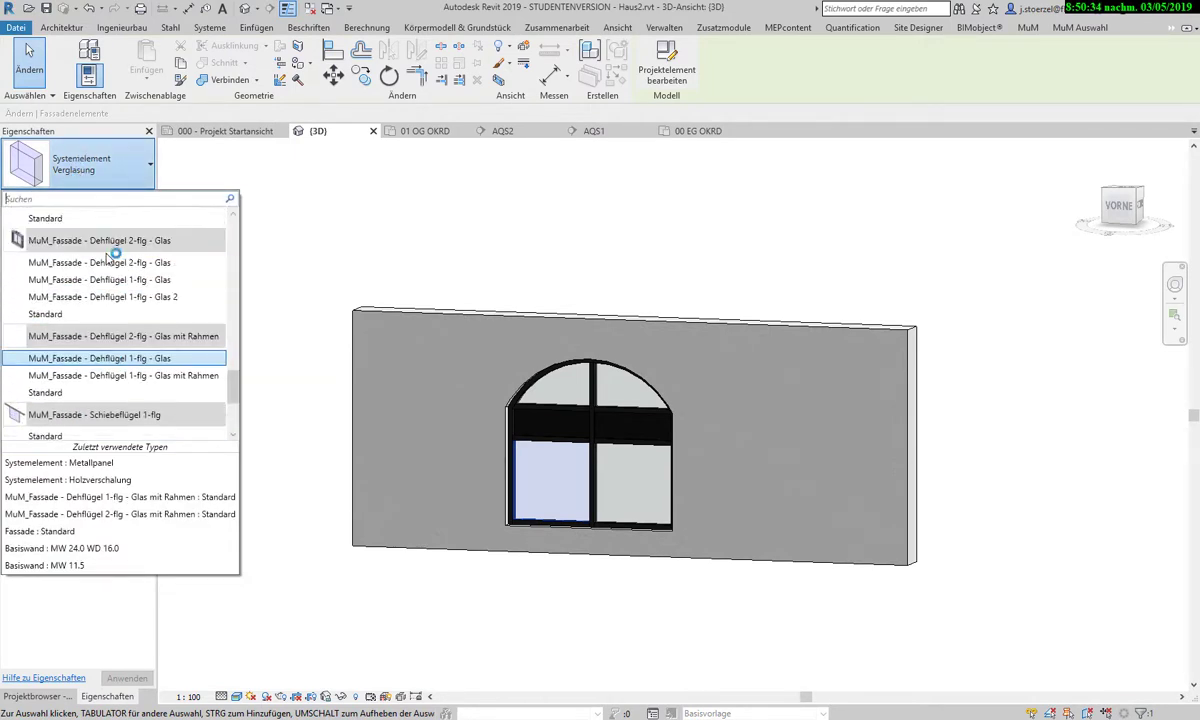
pyautogui.scroll(1, 110, 258)
pyautogui.scroll(-3, 110, 258)
pyautogui.scroll(-2, 108, 258)
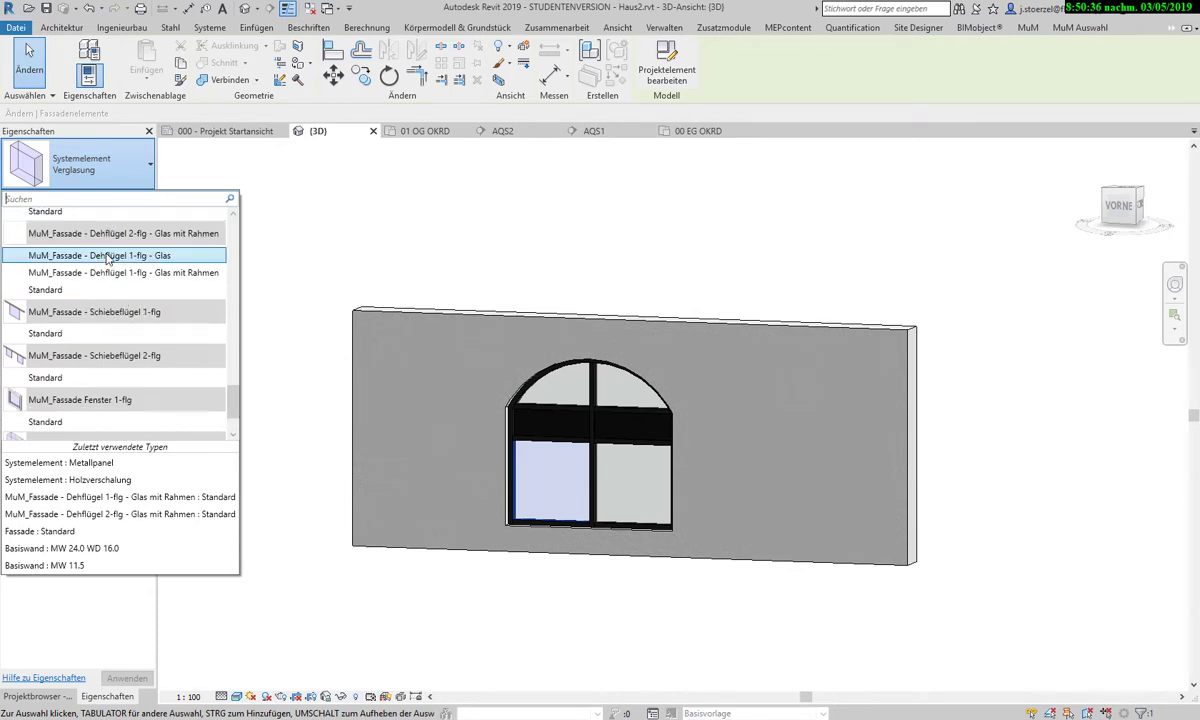
pyautogui.scroll(-2, 108, 258)
pyautogui.scroll(-2, 108, 258)
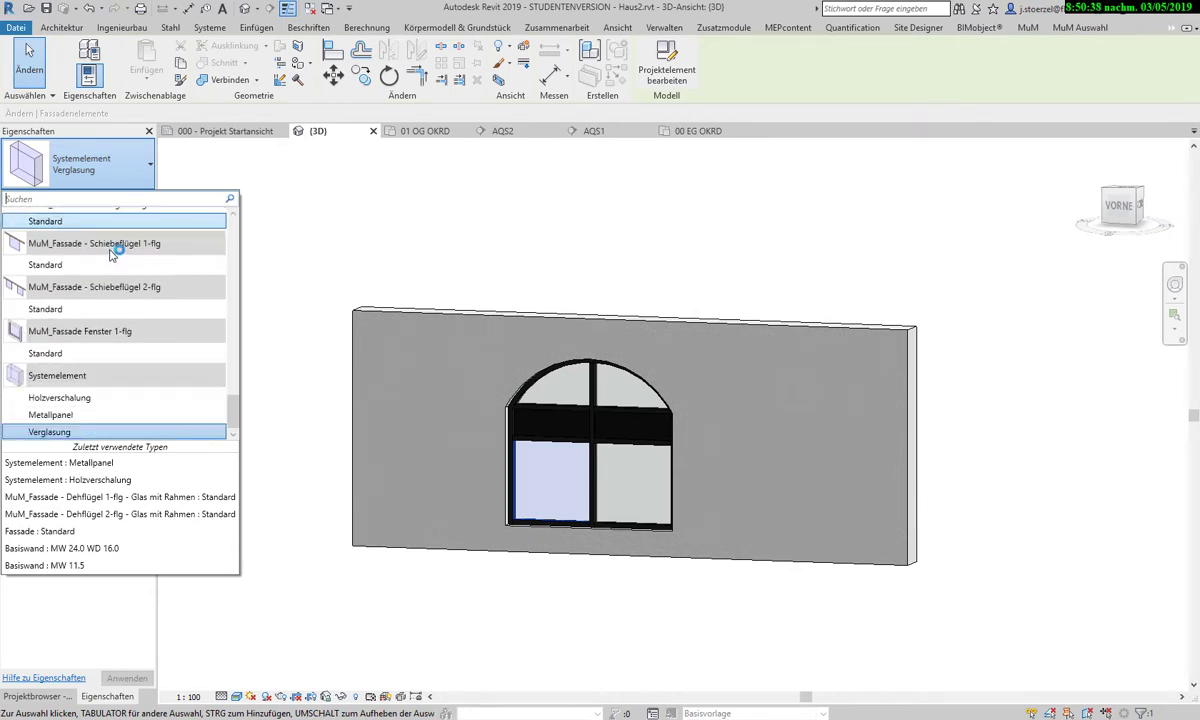
pyautogui.click(638, 579)
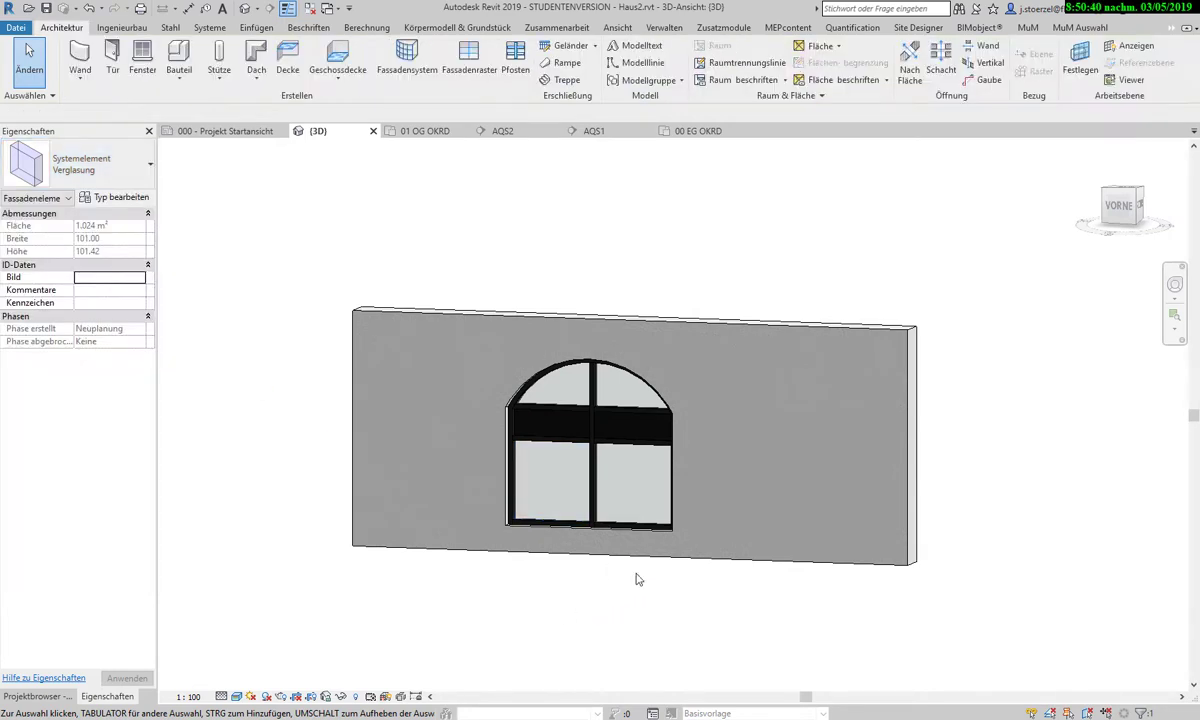
# Orbit to a front-right view of the house and wall, then window-select the whole arched curtain window
pyautogui.moveTo(650, 637)
pyautogui.keyDown('shift'); pyautogui.mouseDown(button='middle')
pyautogui.moveTo(372, 663)
pyautogui.moveTo(200, 655)
pyautogui.moveTo(678, 680)
pyautogui.moveTo(507, 684)
pyautogui.moveTo(656, 568)
pyautogui.moveTo(697, 649)
pyautogui.moveTo(664, 651)
pyautogui.moveTo(707, 667)
pyautogui.moveTo(316, 517)
pyautogui.mouseUp(button='middle'); pyautogui.keyUp('shift')
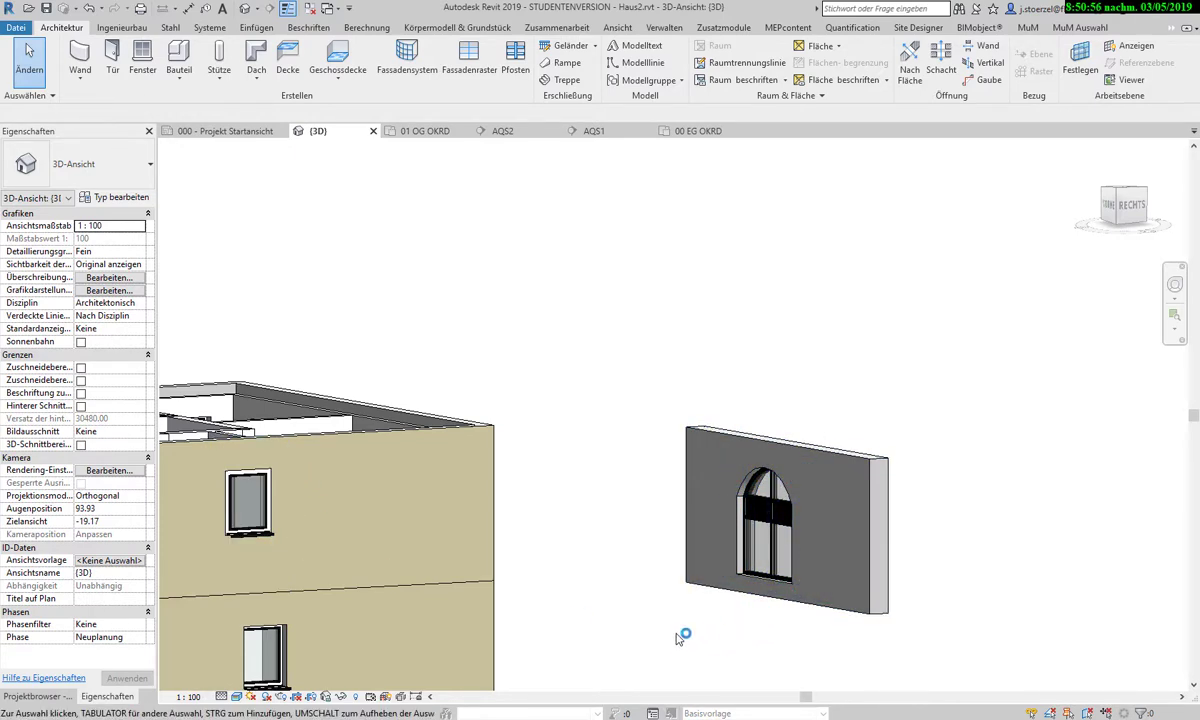
pyautogui.moveTo(740, 637)
pyautogui.keyDown('shift'); pyautogui.mouseDown(button='middle')
pyautogui.moveTo(544, 640)
pyautogui.moveTo(627, 632)
pyautogui.moveTo(645, 645)
pyautogui.mouseUp(button='middle'); pyautogui.keyUp('shift')
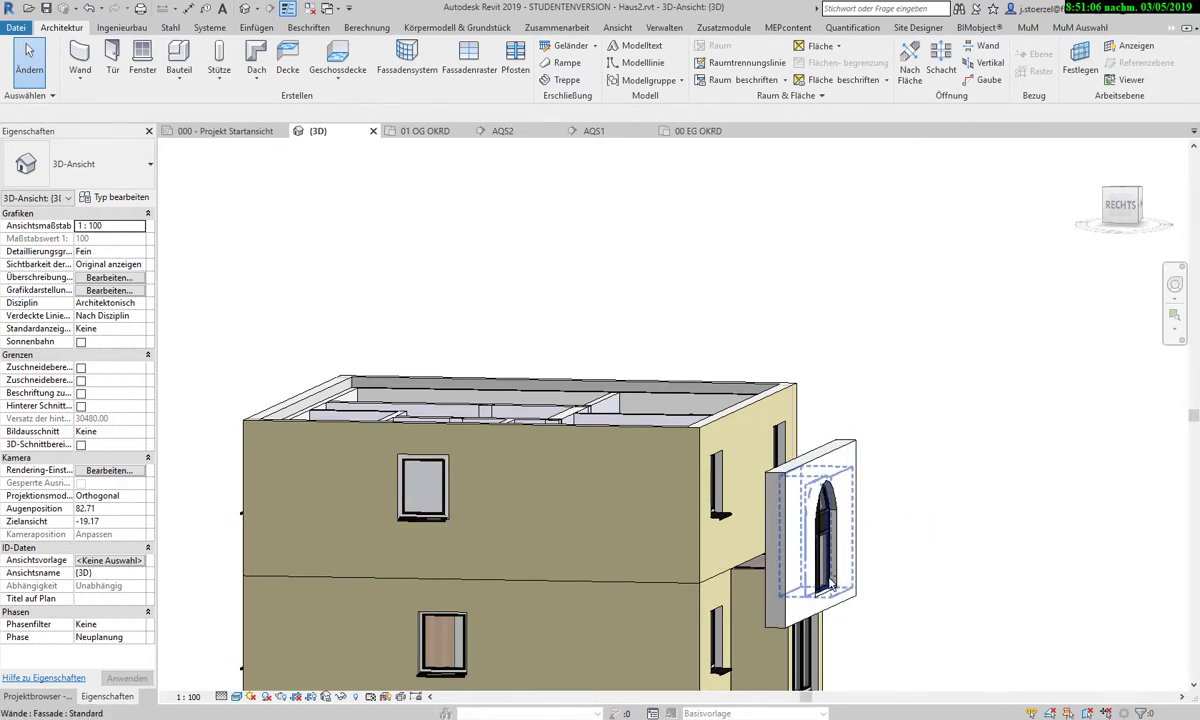
pyautogui.moveTo(862, 517)
pyautogui.keyDown('shift'); pyautogui.mouseDown(button='middle')
pyautogui.moveTo(1012, 610)
pyautogui.moveTo(878, 546)
pyautogui.mouseUp(button='middle'); pyautogui.keyUp('shift')
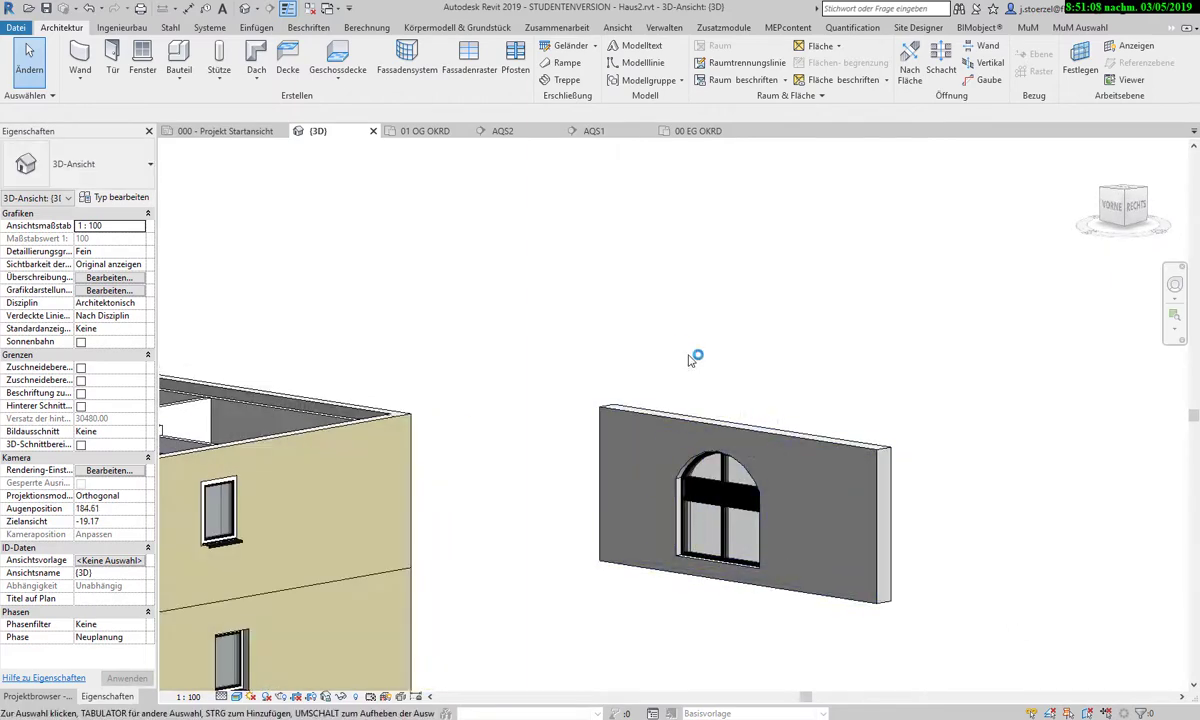
pyautogui.moveTo(636, 343); pyautogui.dragTo(803, 621)
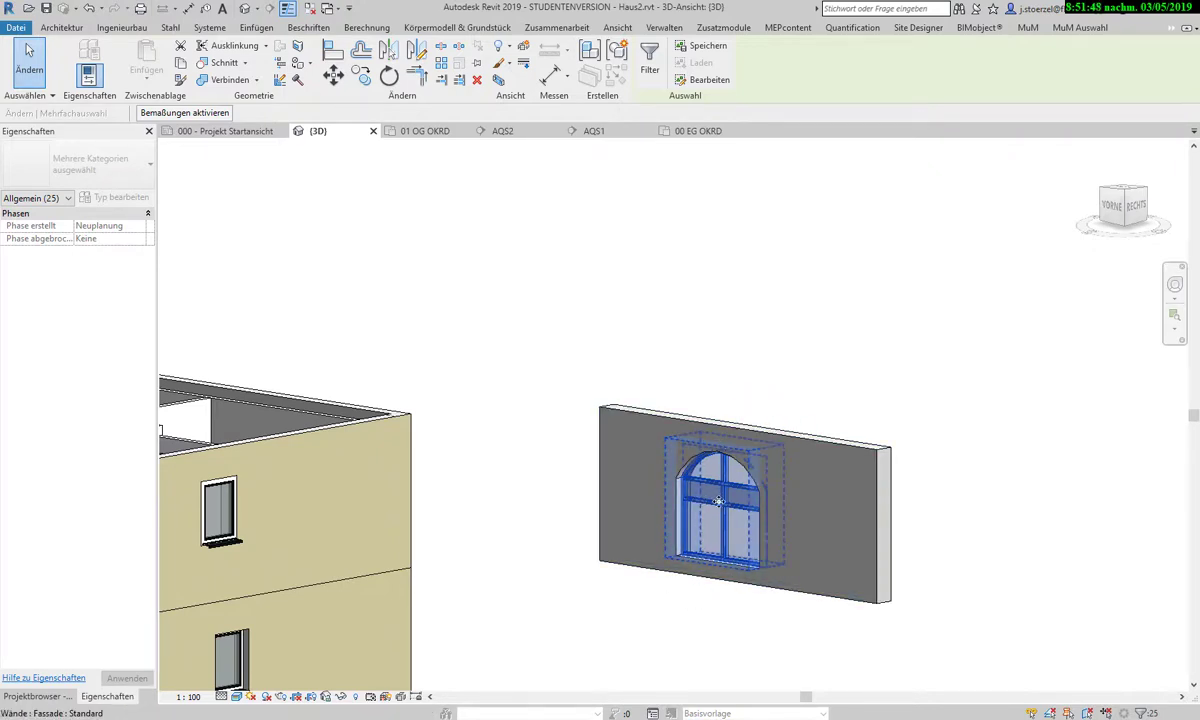
pyautogui.scroll(-3, 675, 500)
pyautogui.scroll(1, 560, 556)
pyautogui.moveTo(603, 557); pyautogui.dragTo(720, 480, button='middle')
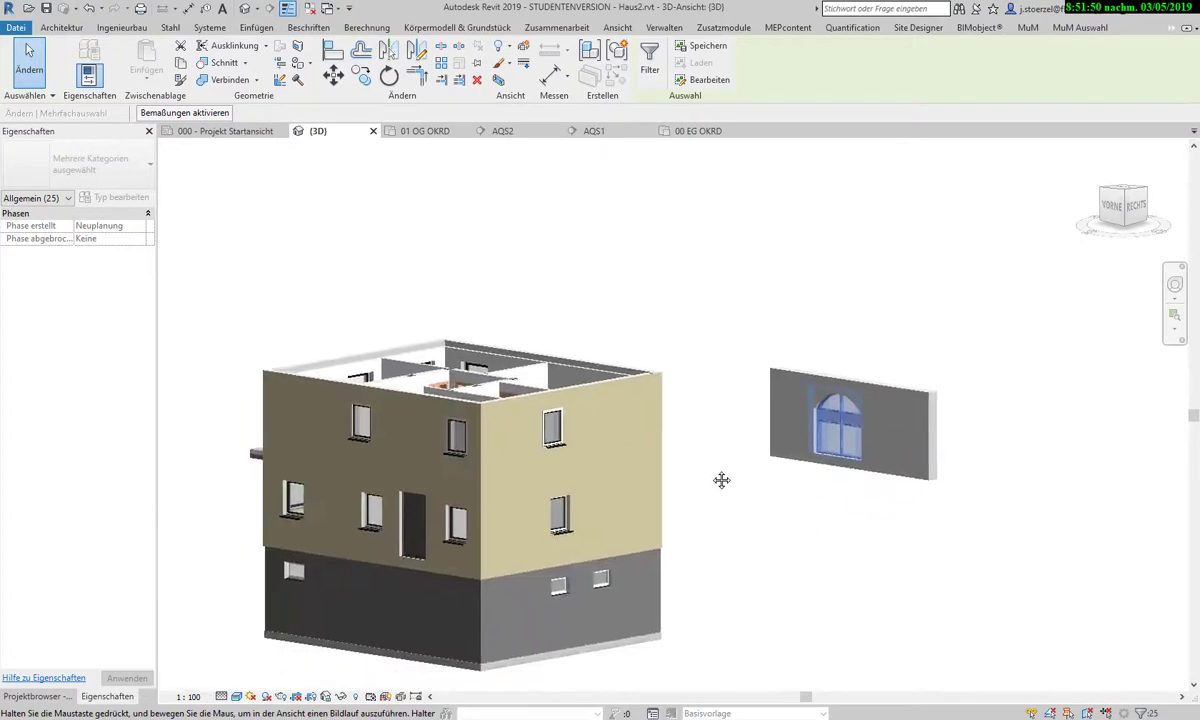
pyautogui.click(568, 440)
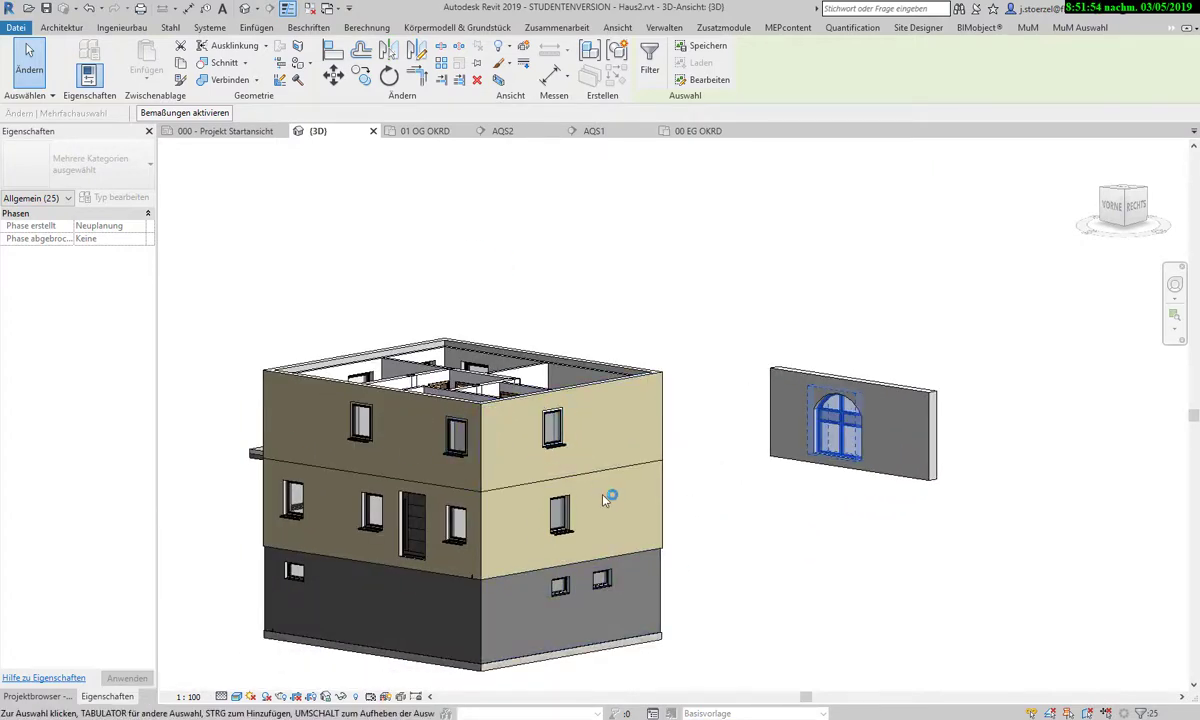
pyautogui.click(790, 503)
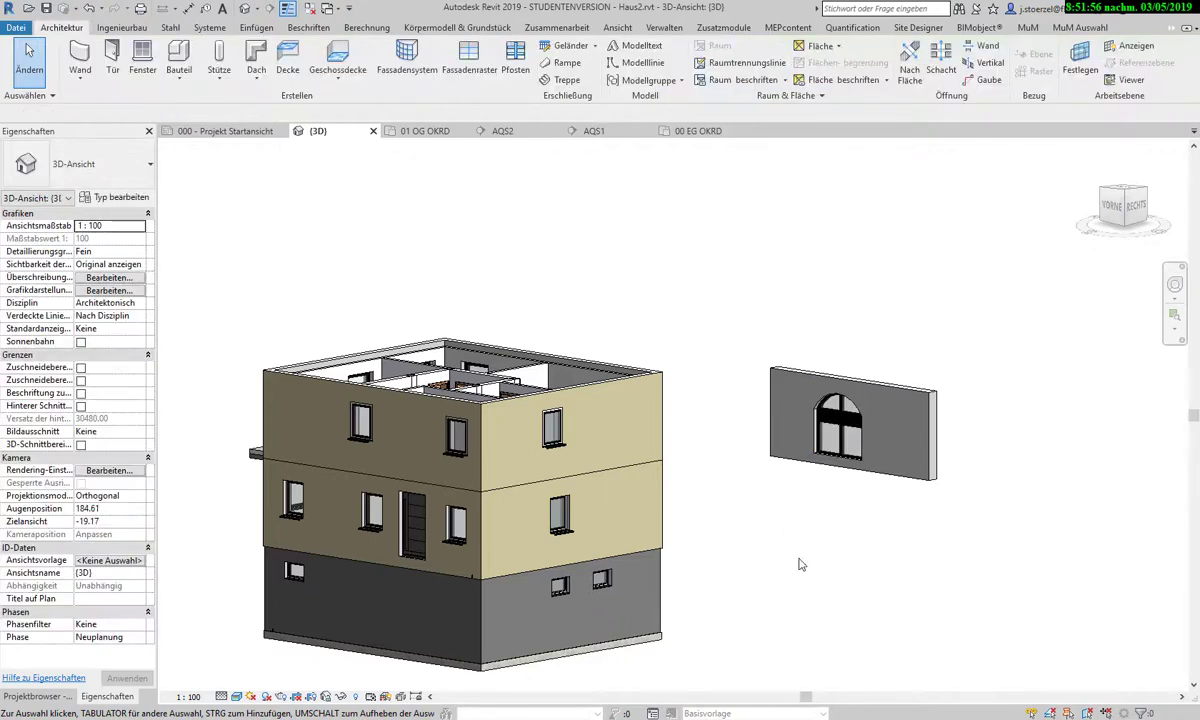
pyautogui.scroll(2, 880, 519)
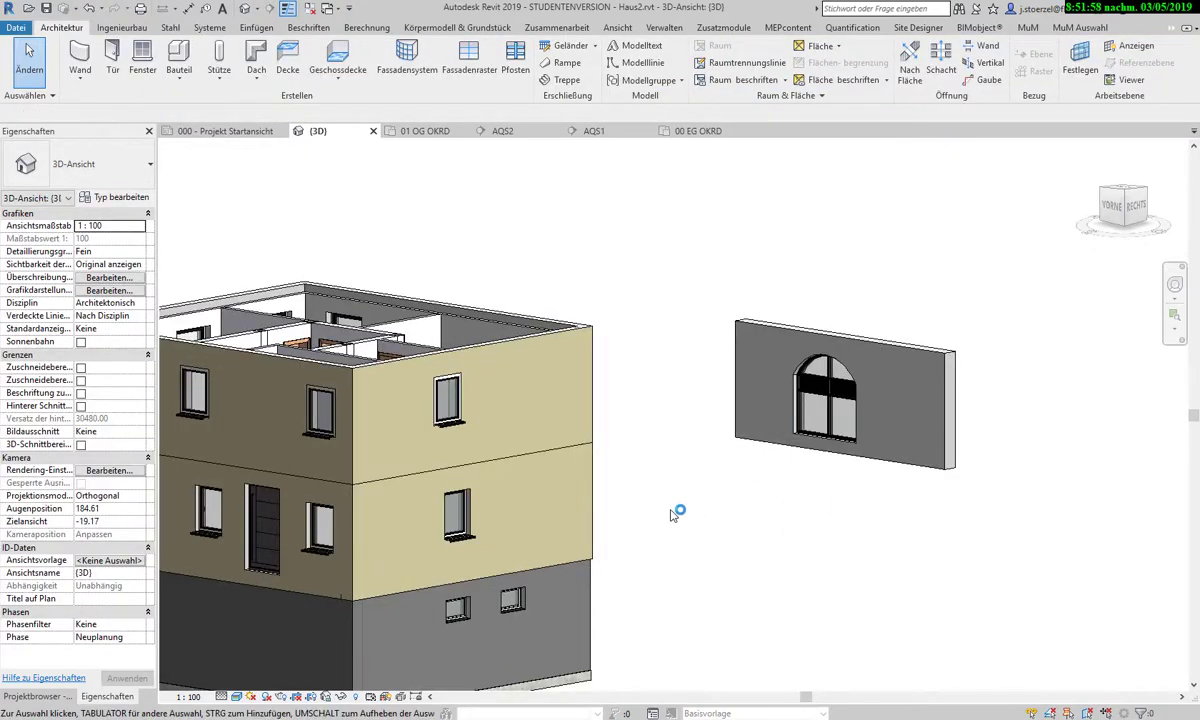